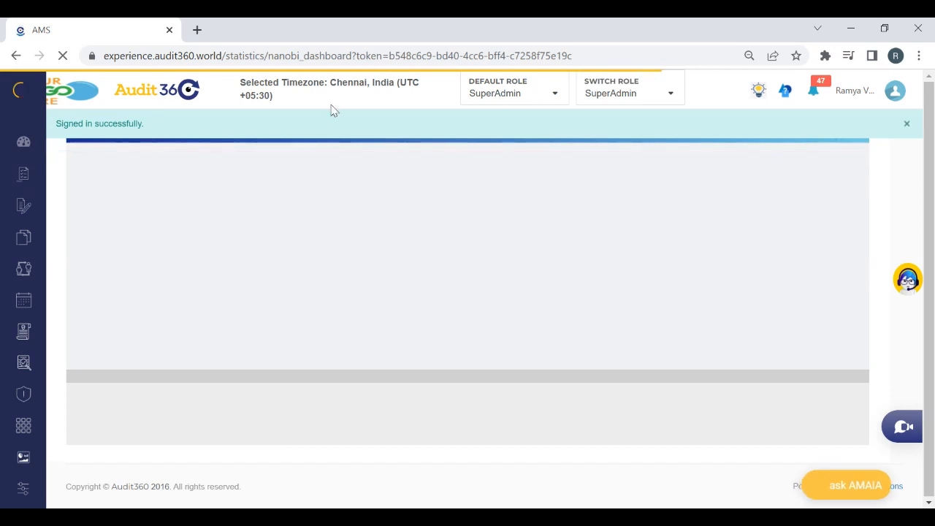
Step: Dismiss the sign-in notice and open the form for creating a new audit schedule
click(907, 126)
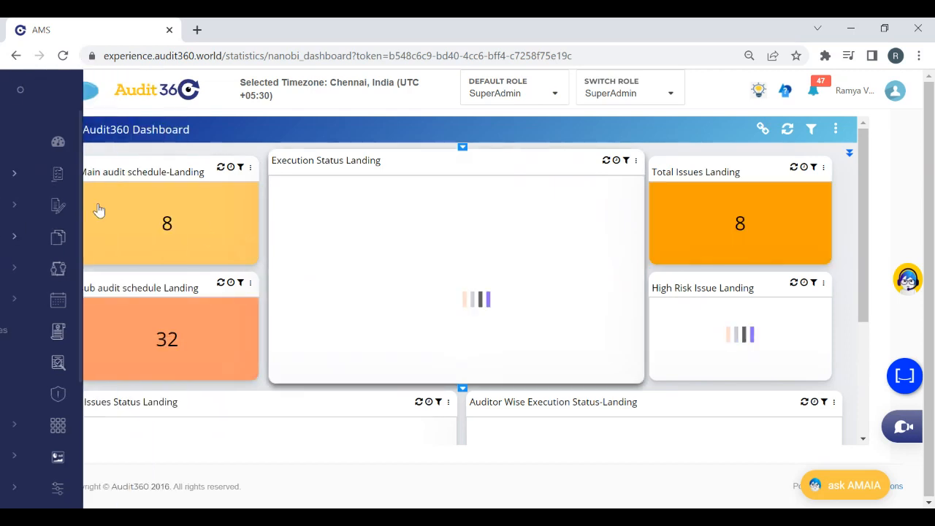
mouse_move(18, 179)
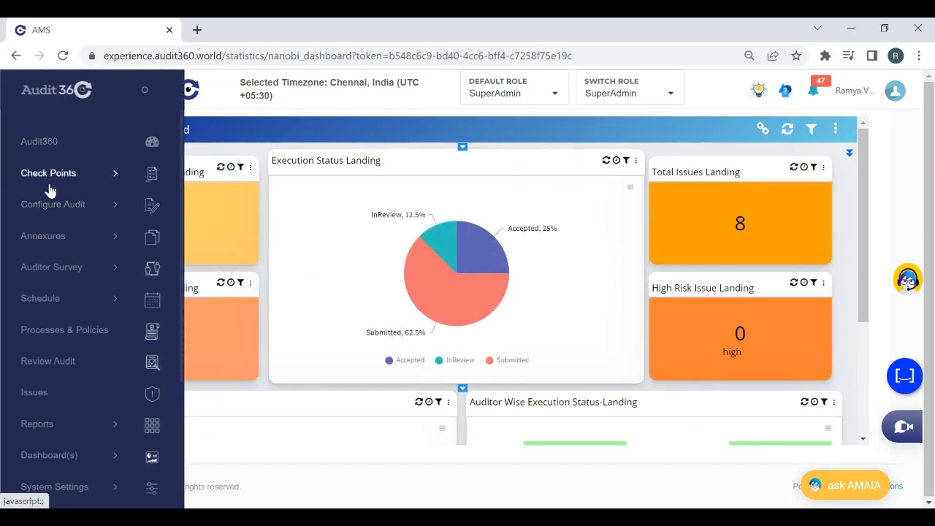
click(18, 299)
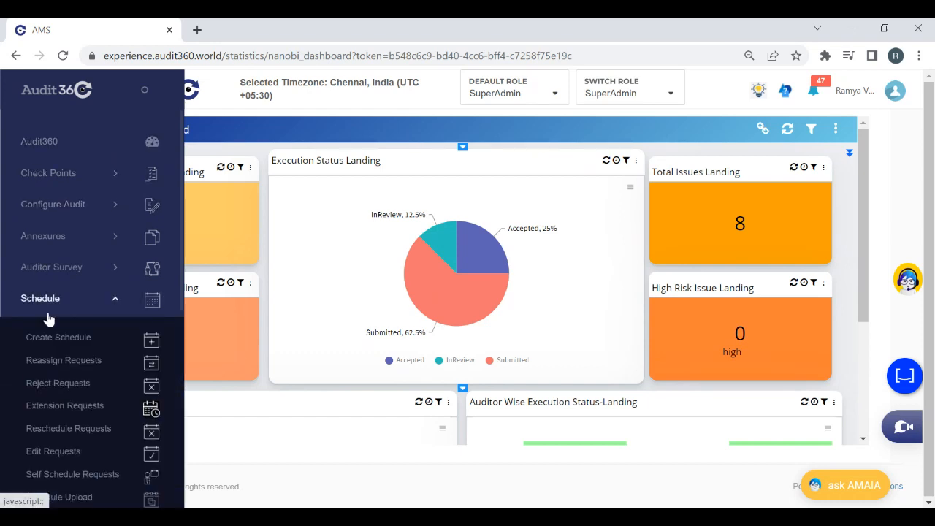
click(59, 337)
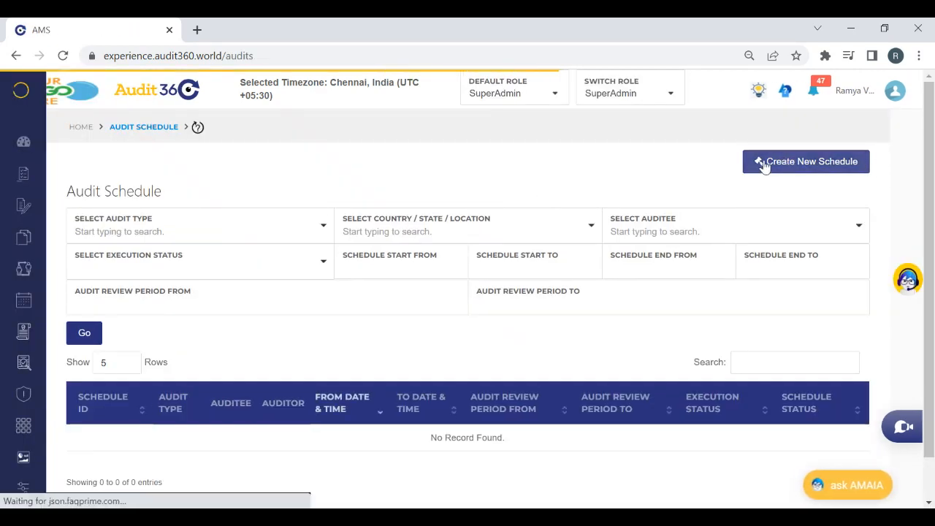
click(759, 167)
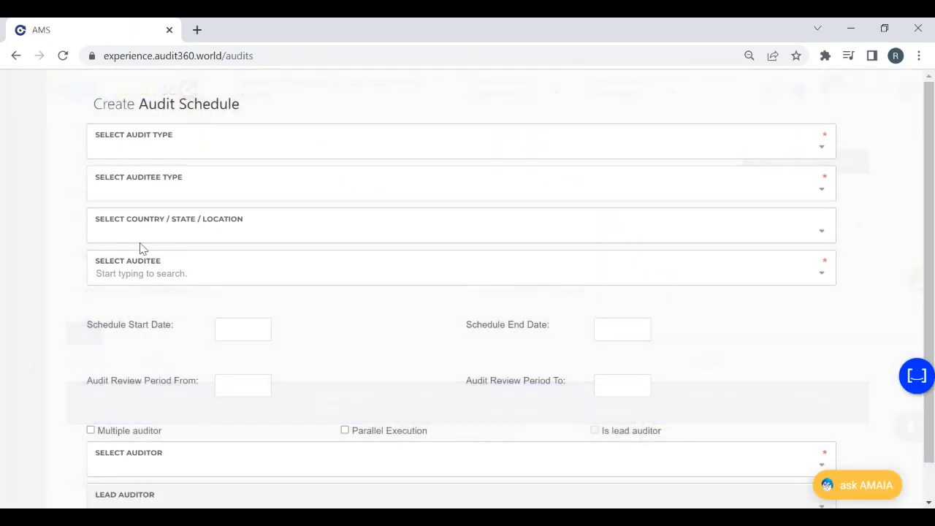
Step: Set the schedule's audit type to Web Test and its auditee type to Branch
drag(932, 186, 932, 293)
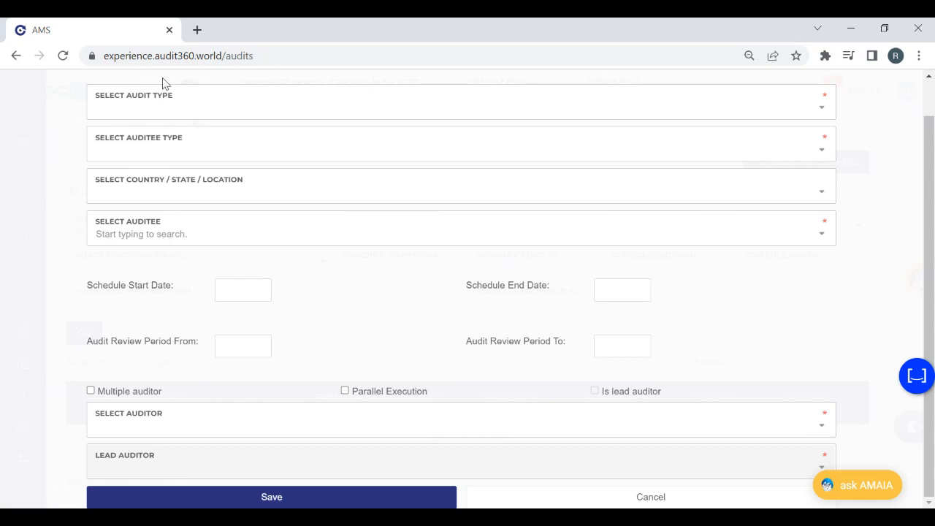
click(164, 111)
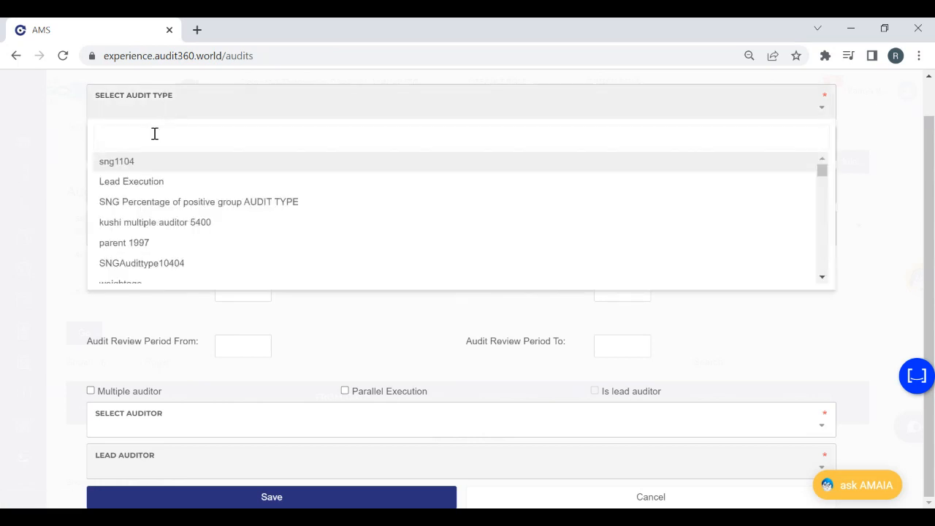
text(Web Tes)
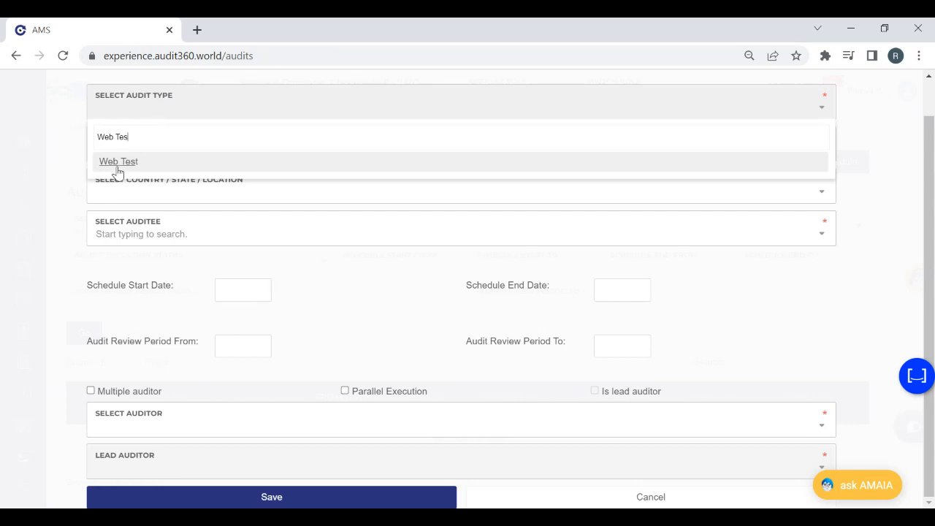
click(118, 161)
click(139, 168)
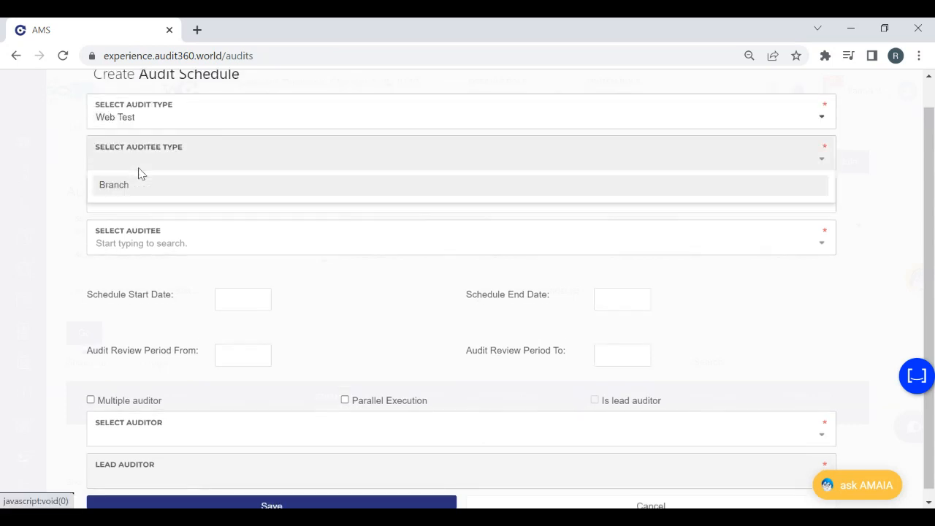
click(115, 190)
Step: Choose india as the country / state / location and Evershine Nagar as the auditee
click(184, 209)
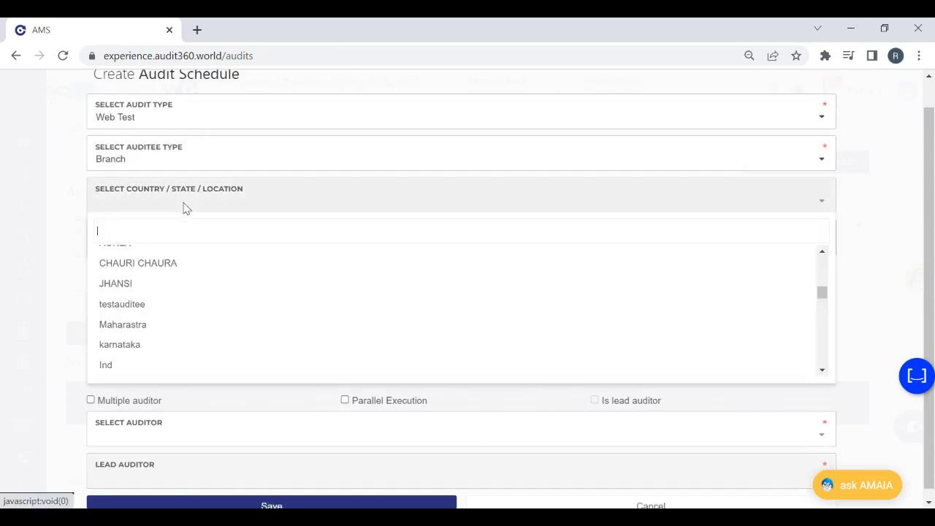
text(in)
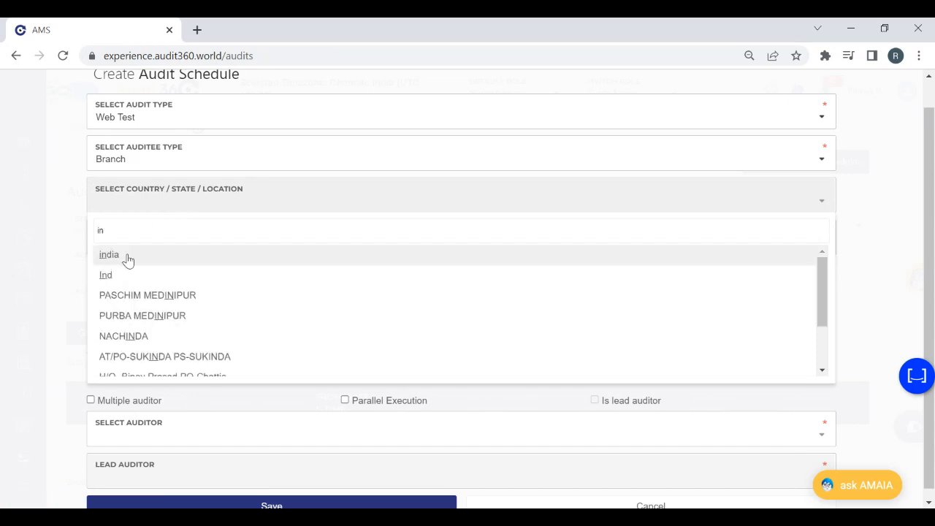
click(109, 255)
text(ever)
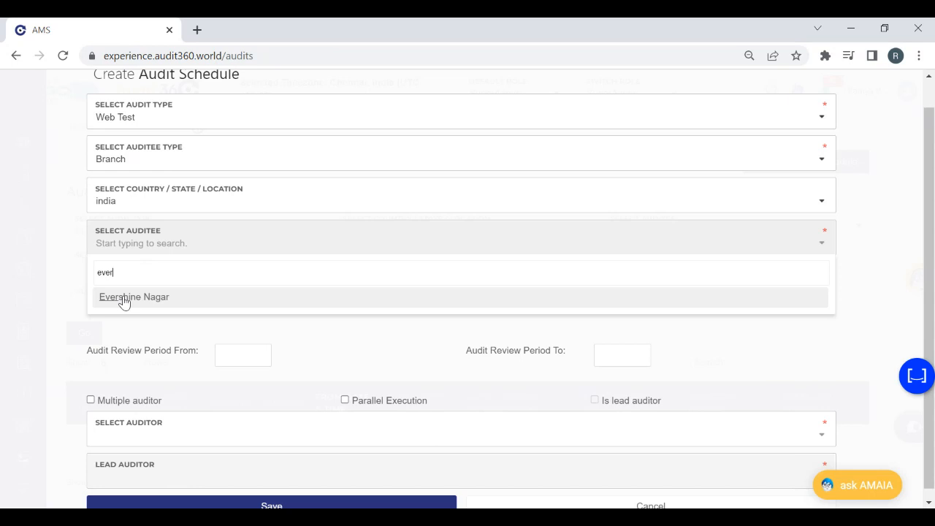
click(123, 298)
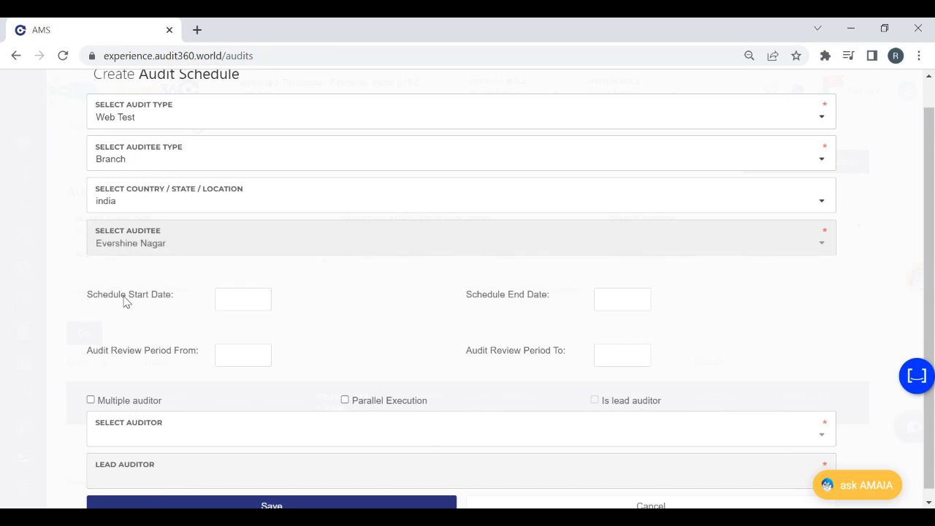
Step: Set the schedule start date to 01/06/2022 and the schedule end date to 15/06/2022
click(264, 296)
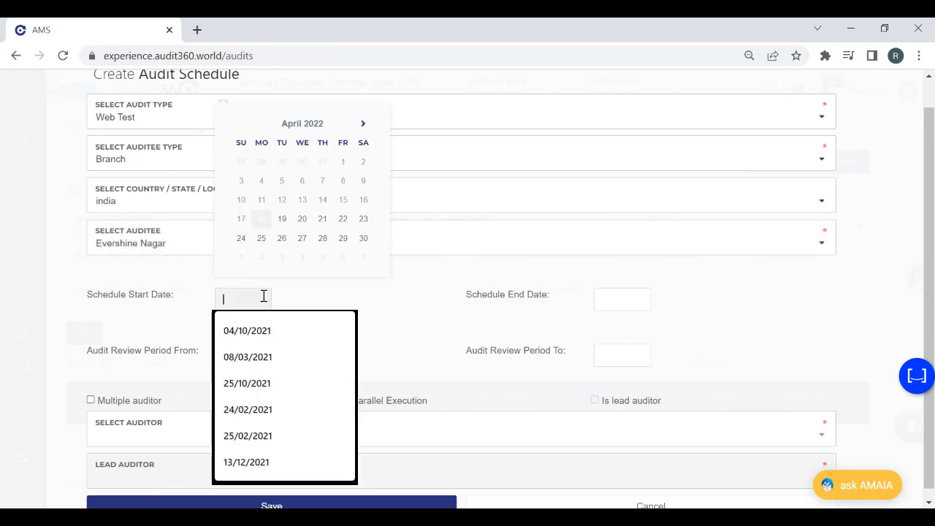
click(365, 126)
click(364, 126)
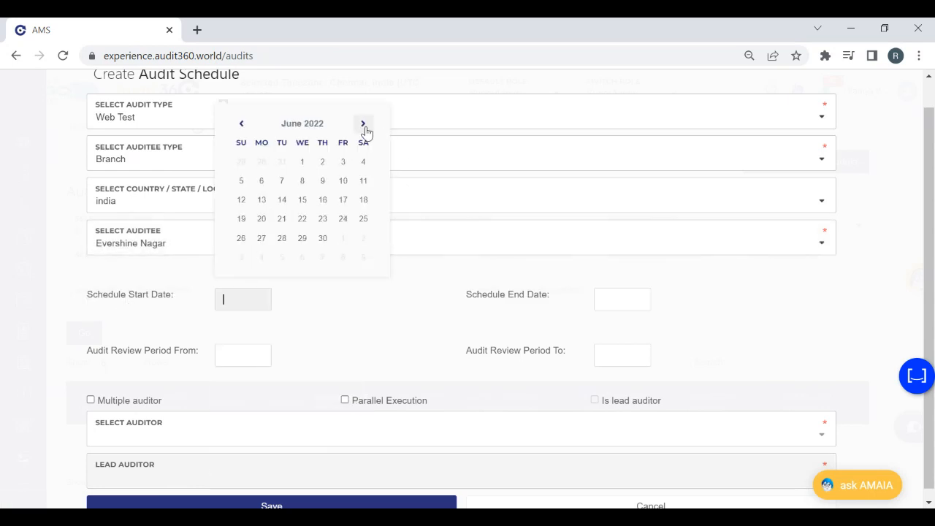
click(302, 162)
click(628, 303)
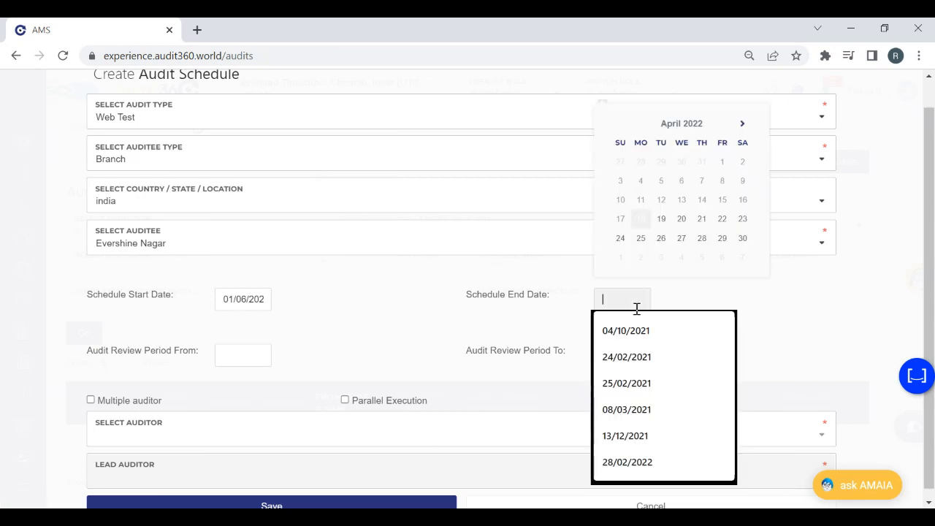
click(742, 126)
click(743, 126)
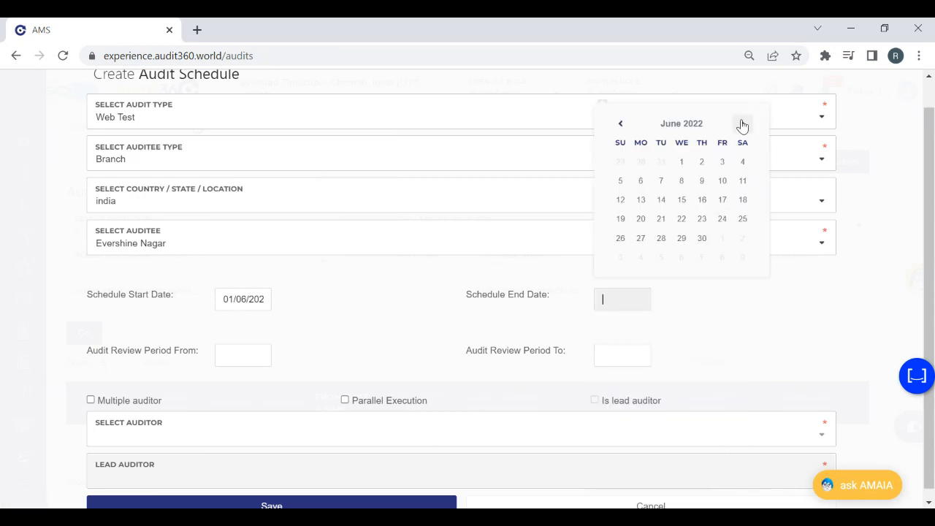
click(683, 204)
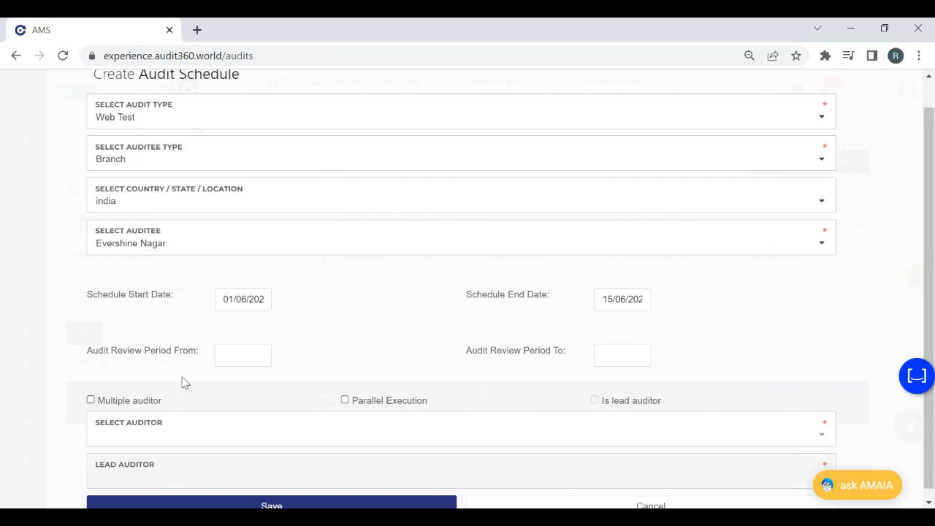
Step: Set the start of the audit review period to 01/05/2022
click(242, 351)
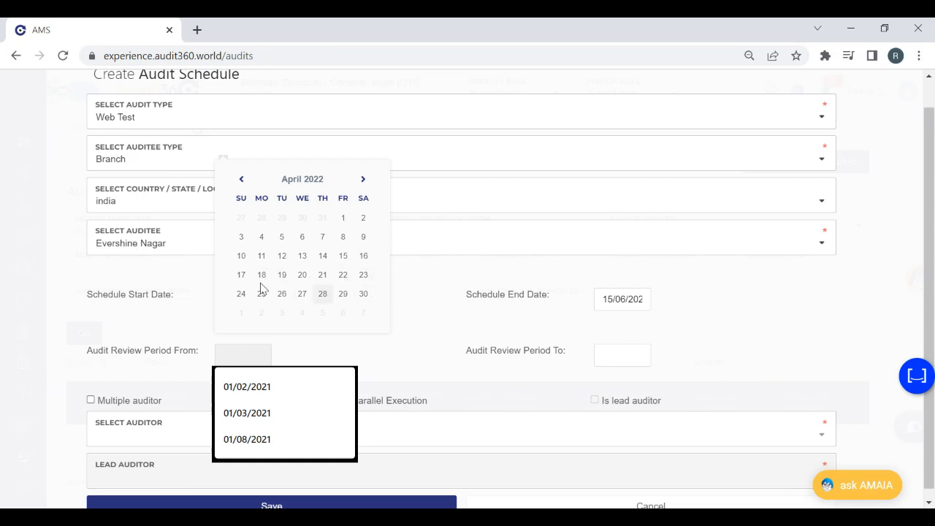
click(243, 182)
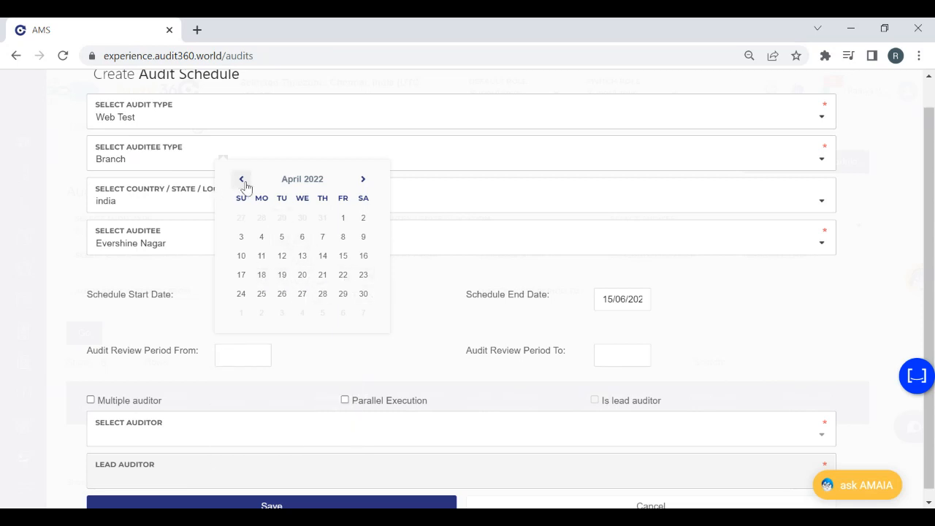
click(243, 181)
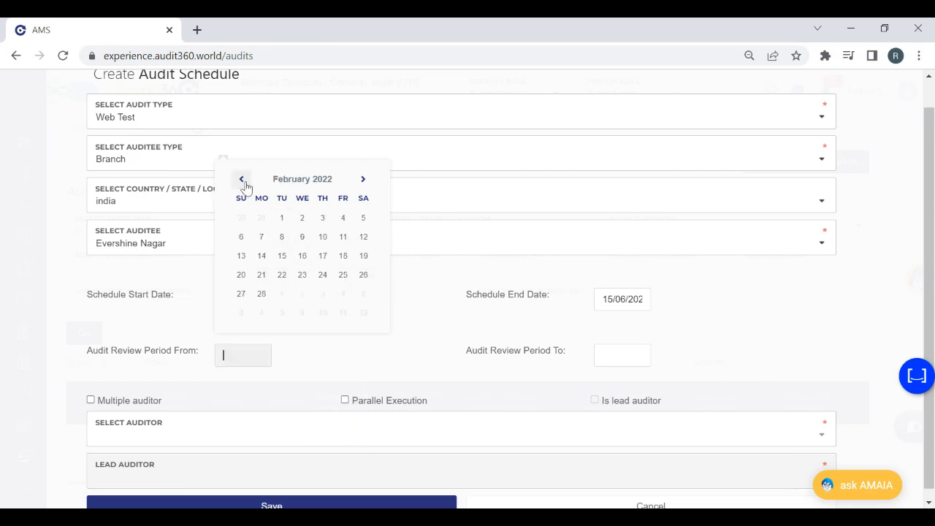
click(364, 179)
click(363, 179)
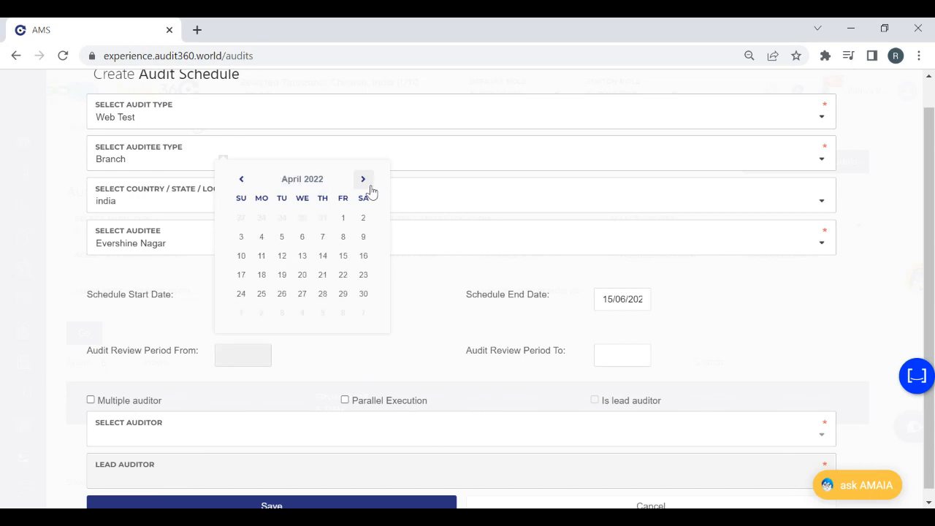
click(369, 189)
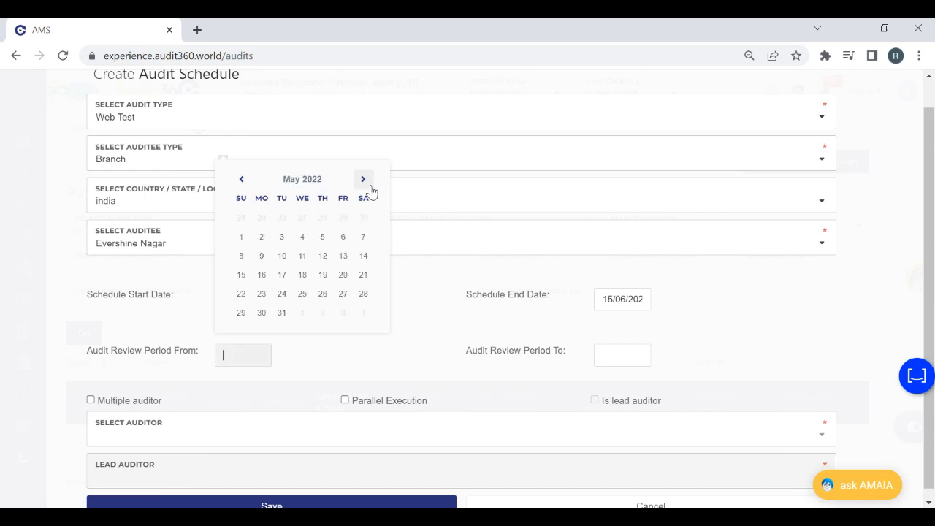
click(370, 189)
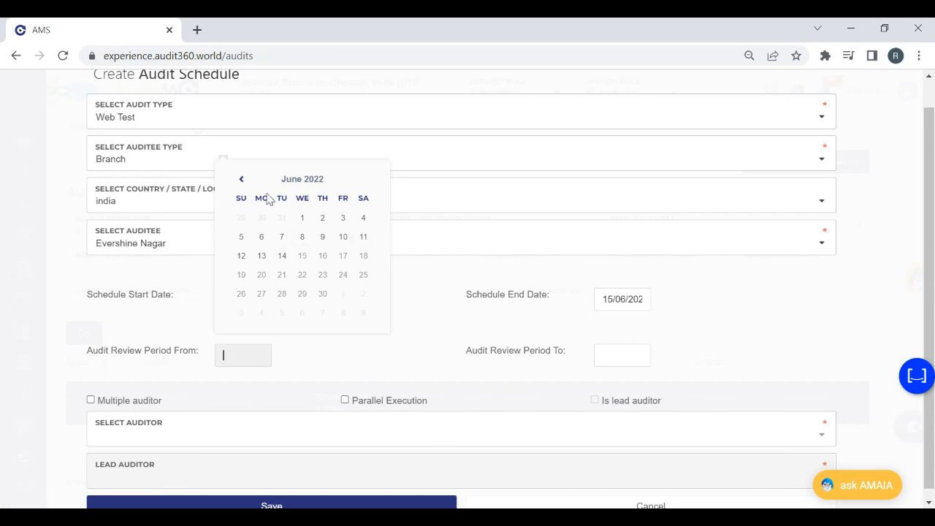
click(235, 184)
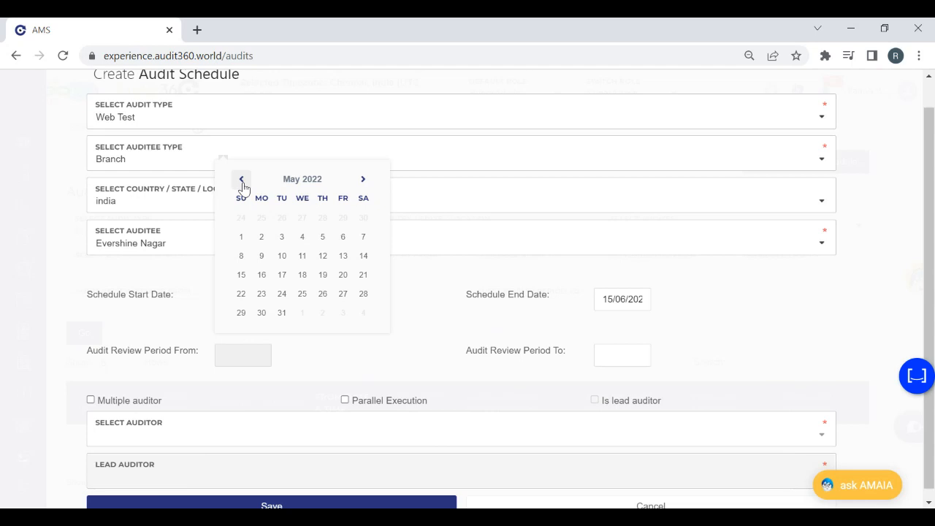
click(241, 238)
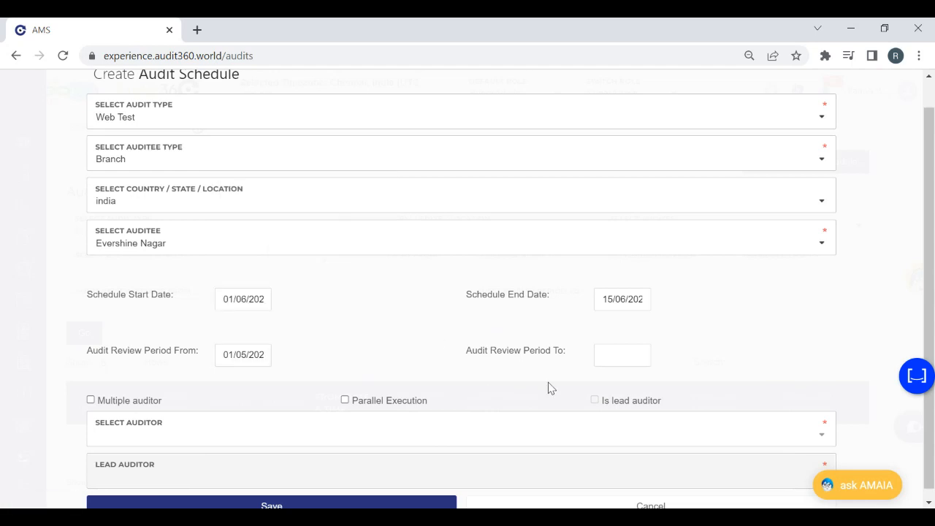
Step: Set the end of the audit review period to 14/06/2022
click(613, 348)
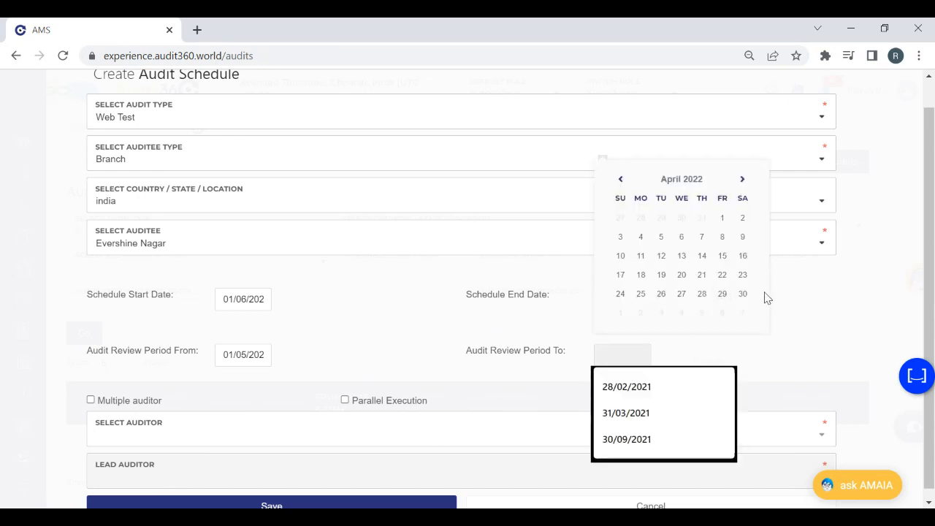
click(743, 180)
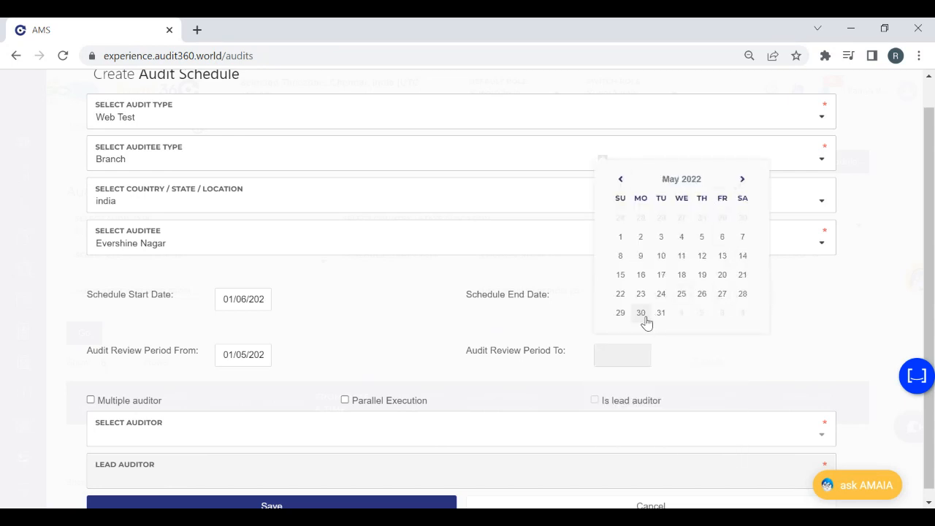
click(742, 181)
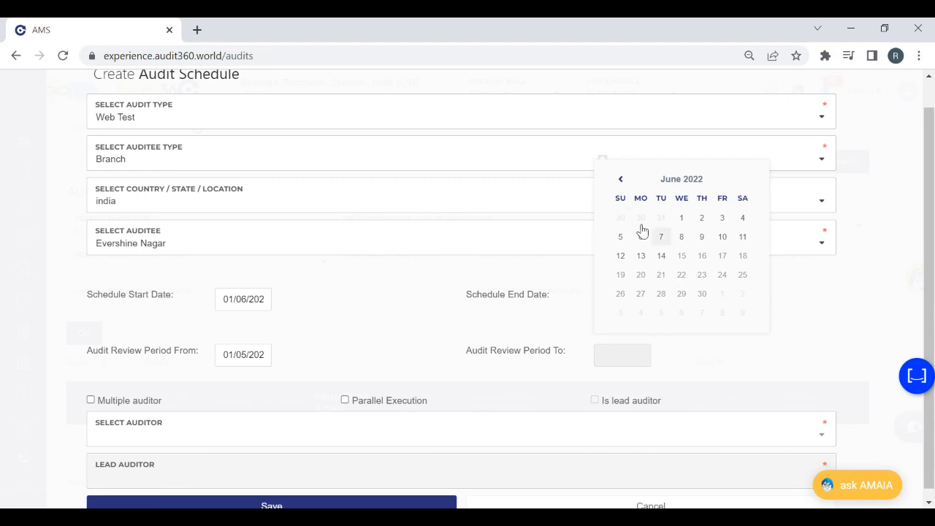
click(661, 257)
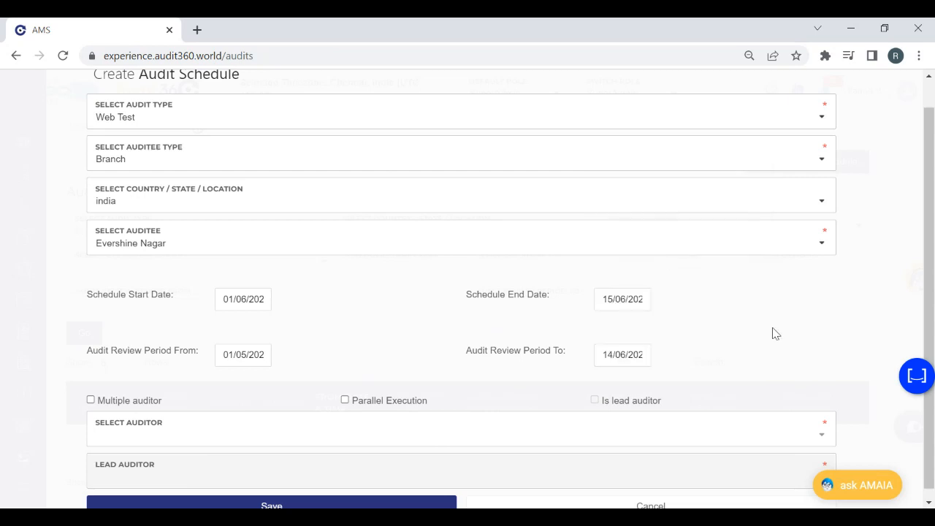
Step: Assign the signed-in account holder as the auditor and save the audit schedule
scroll(934, 333, down, 1)
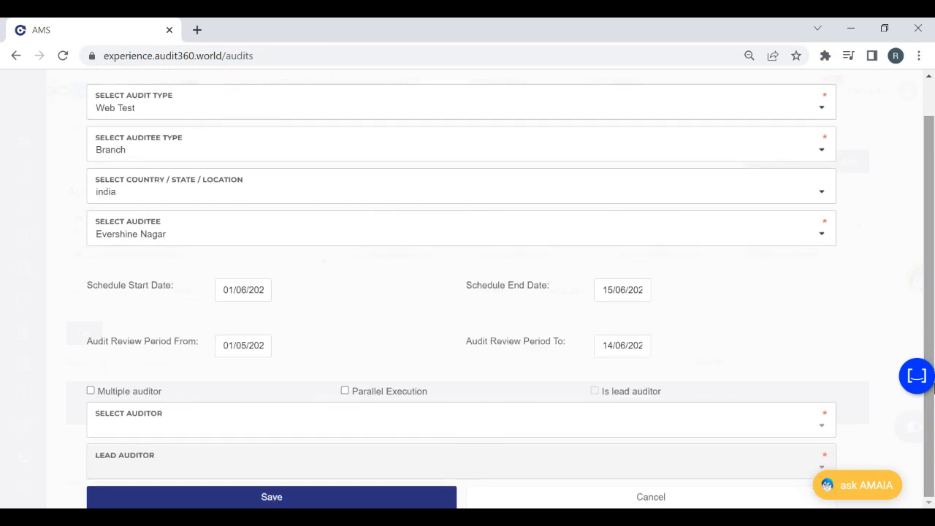
click(111, 431)
text(Ra)
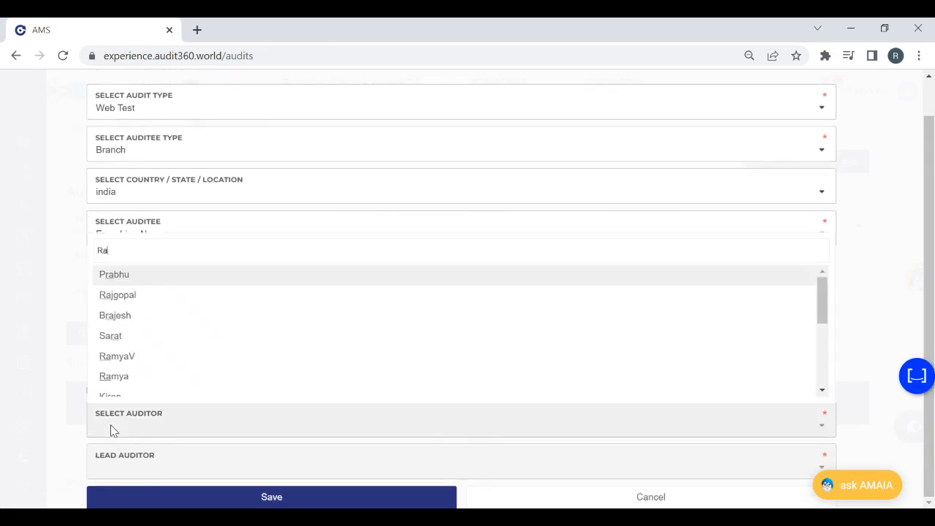
text(mya)
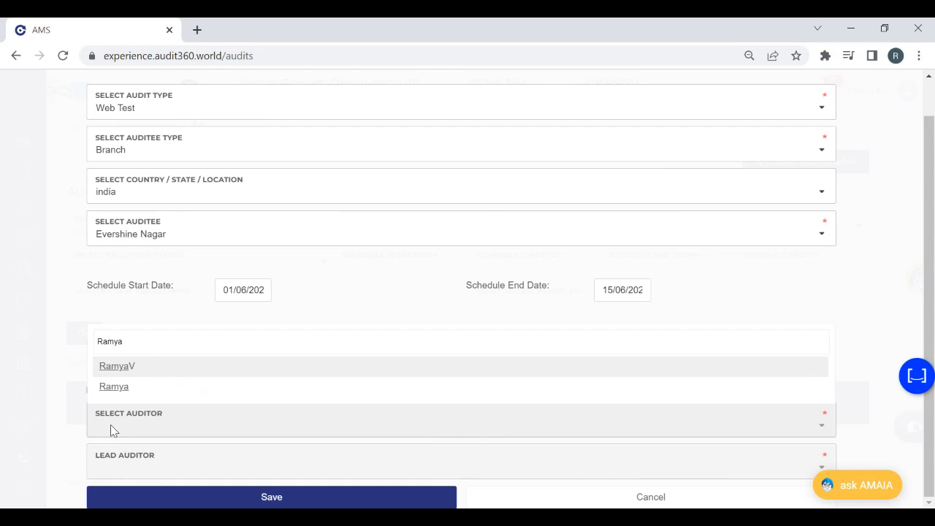
click(146, 370)
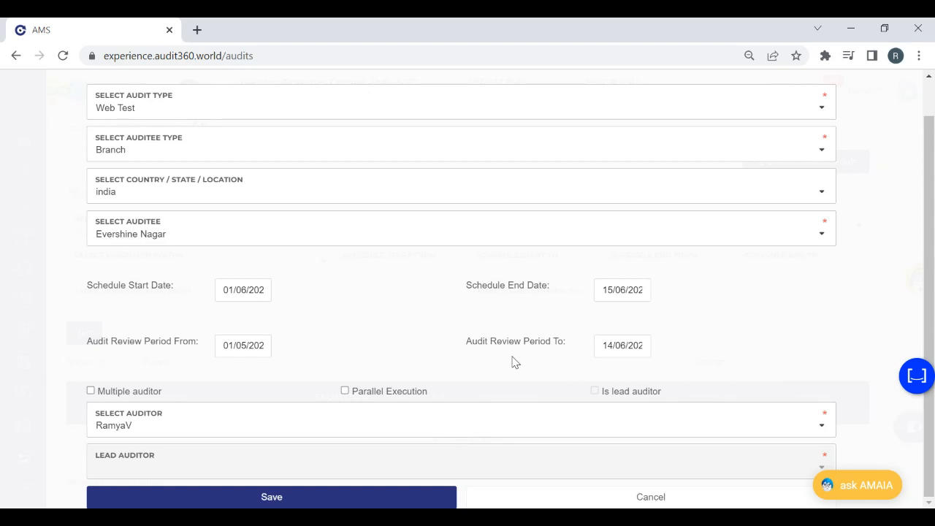
click(310, 500)
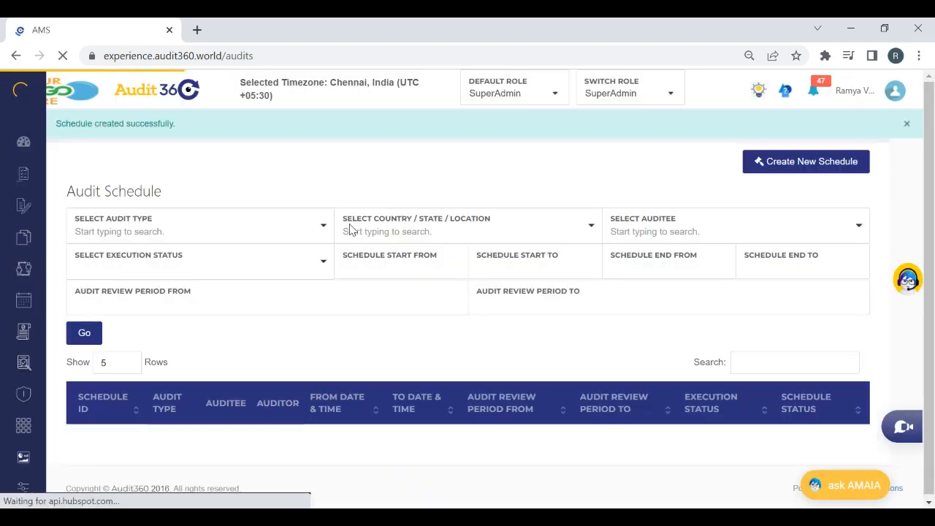
Step: Switch the active role to Auditor to view the upcoming audits
mouse_move(8, 340)
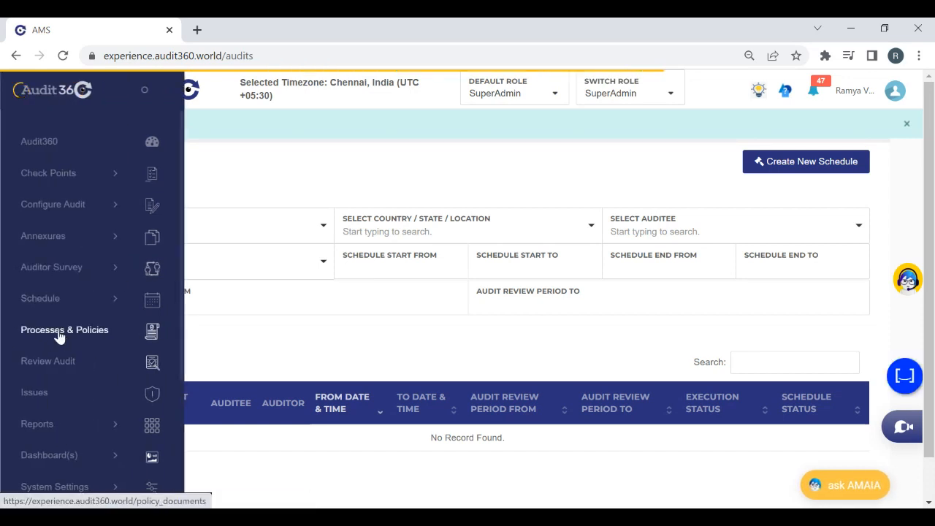
click(22, 303)
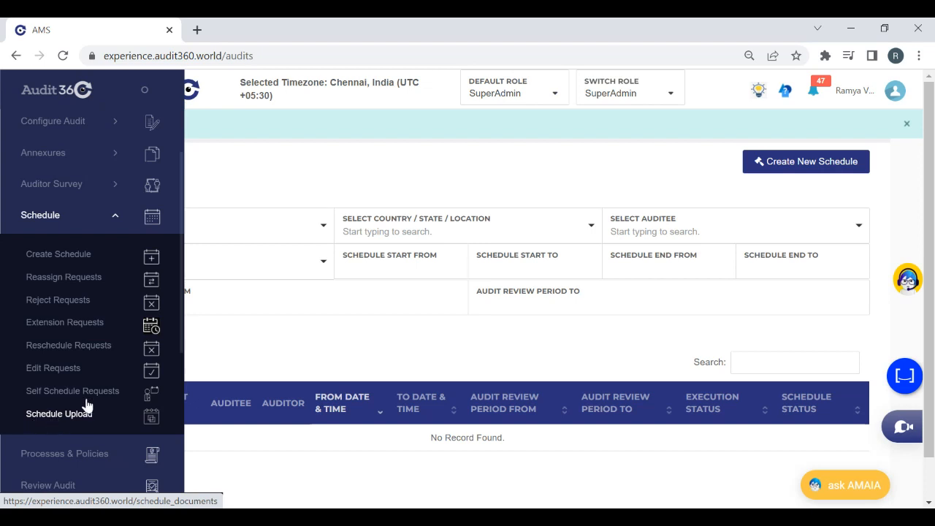
click(634, 100)
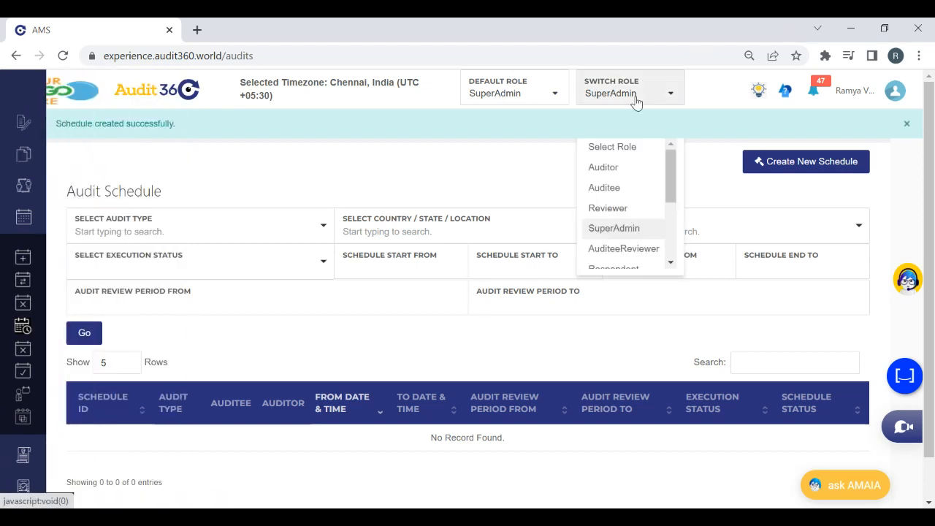
click(602, 168)
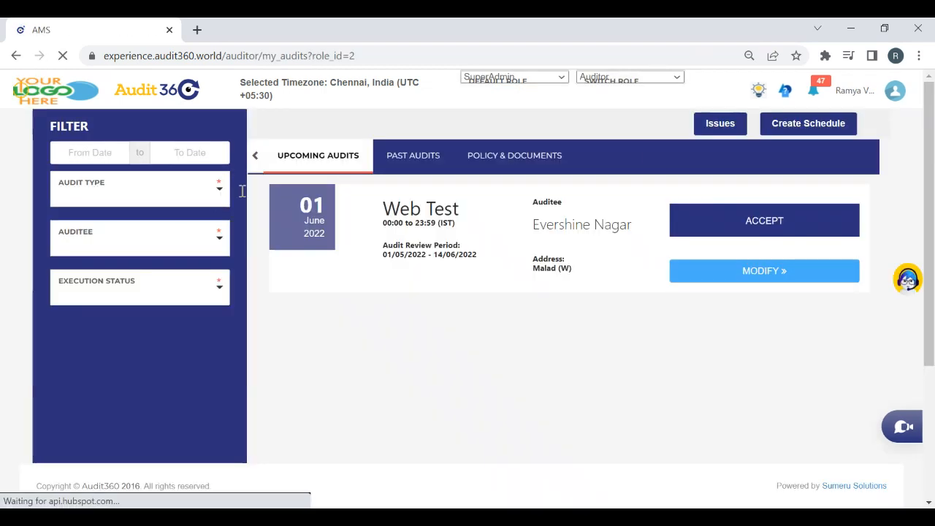
Step: Start a new self-schedule and set its start date to 18/04/2022 and end date to 30/04/2022
click(782, 133)
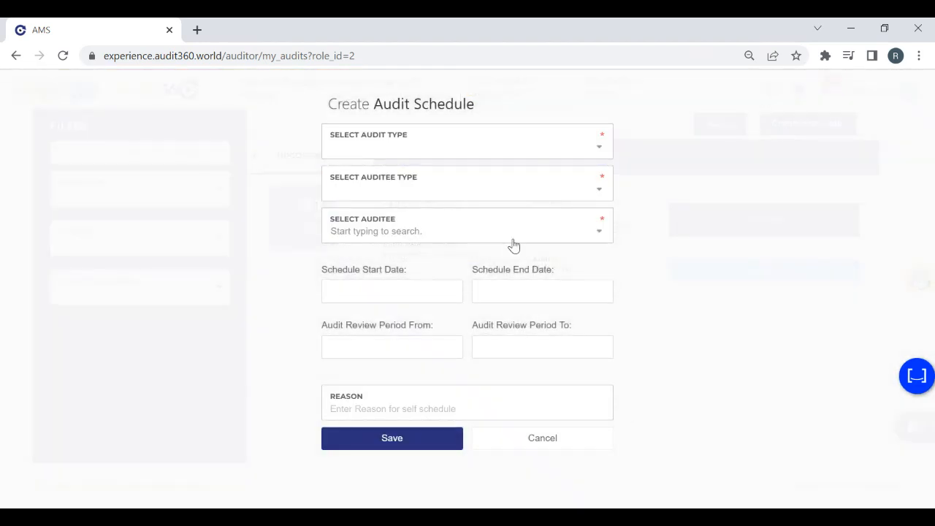
click(378, 154)
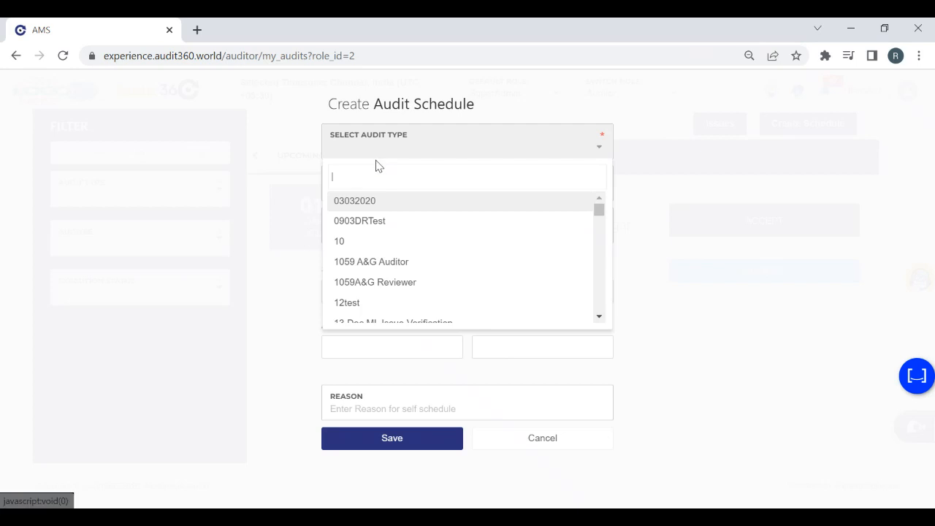
click(786, 168)
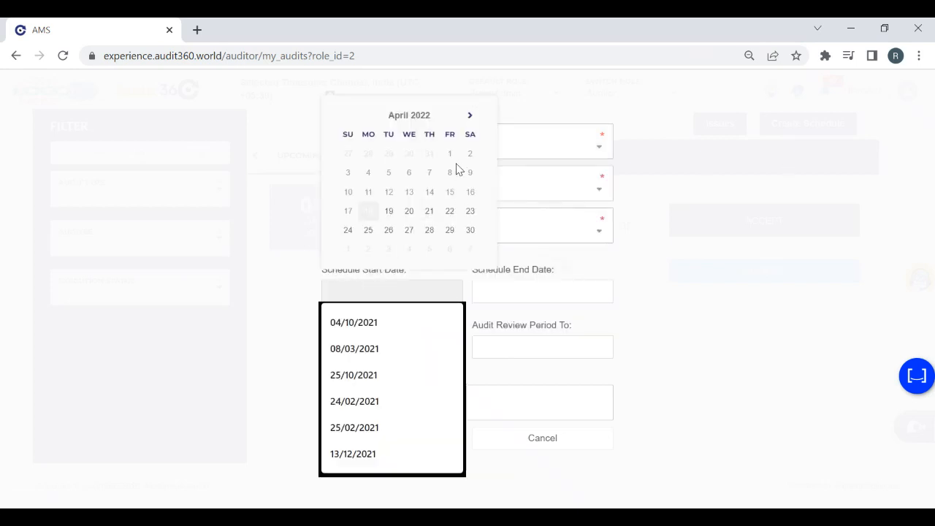
click(369, 211)
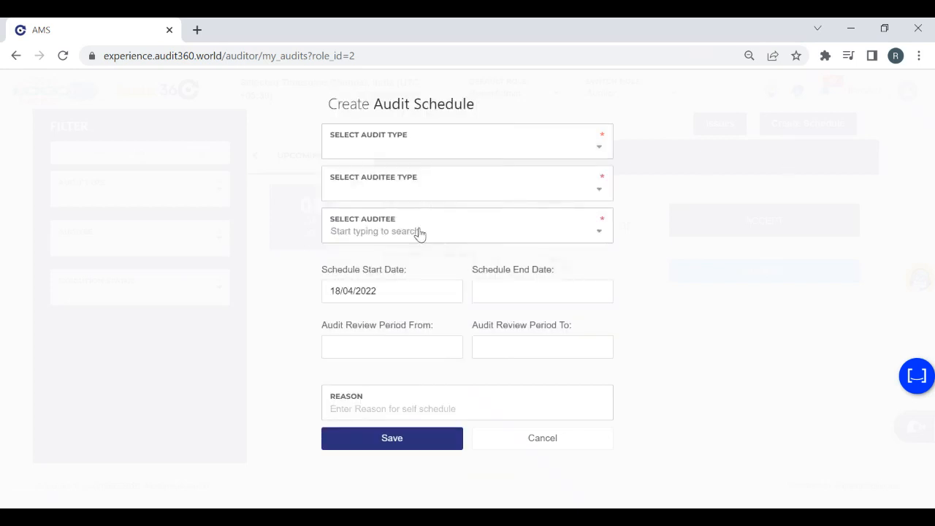
click(536, 302)
click(619, 230)
Step: Set the self-schedule's audit review period from 01/03/2022 to 29/04/2022 and cancel the form
click(376, 348)
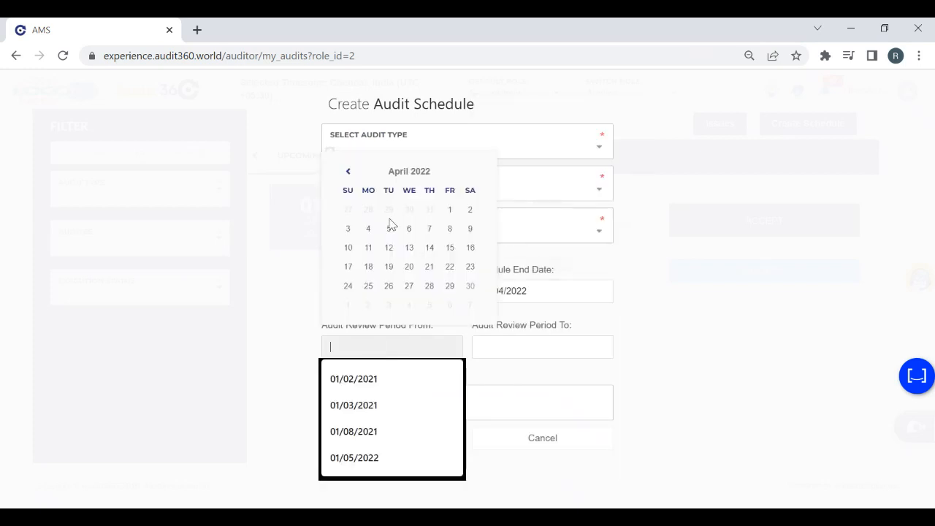
click(348, 174)
click(387, 212)
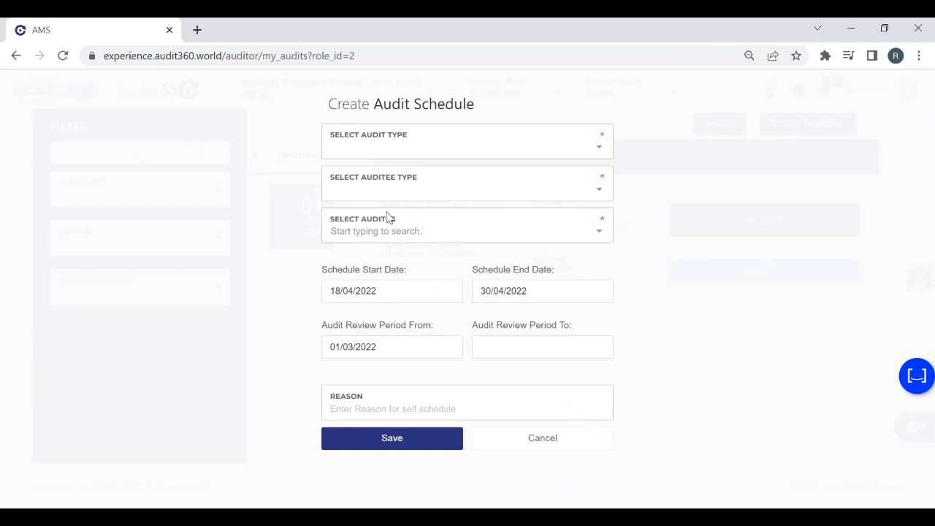
click(501, 348)
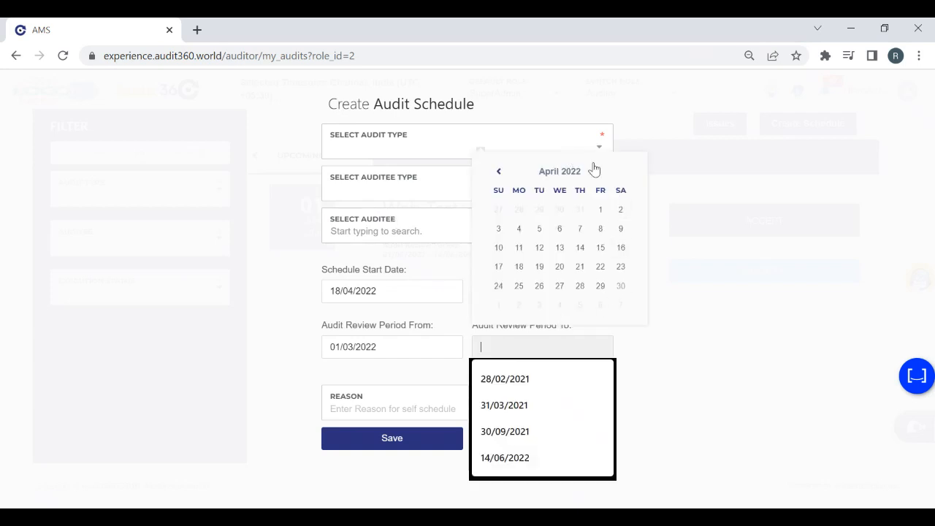
click(596, 296)
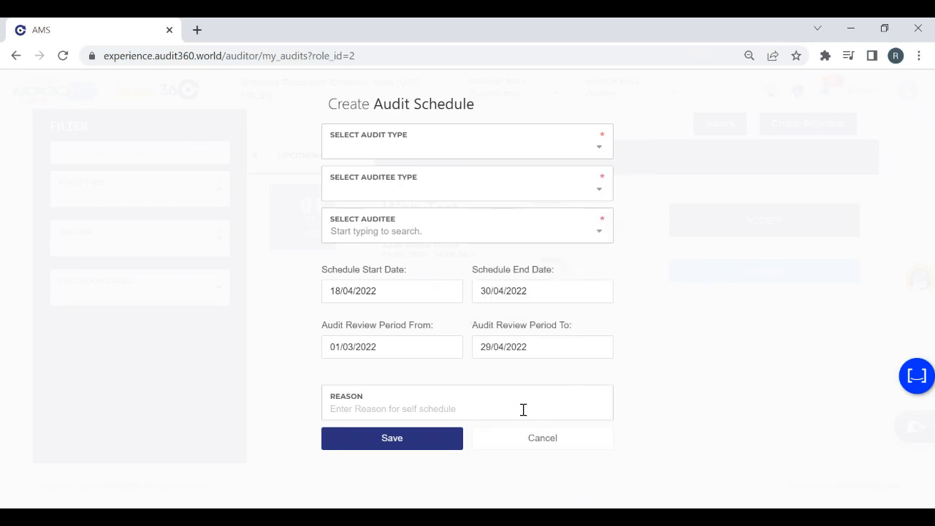
click(516, 448)
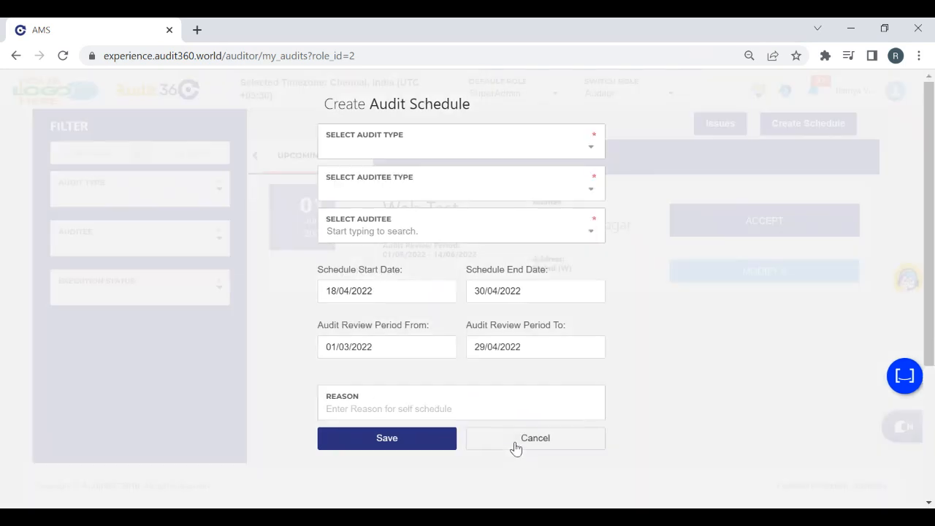
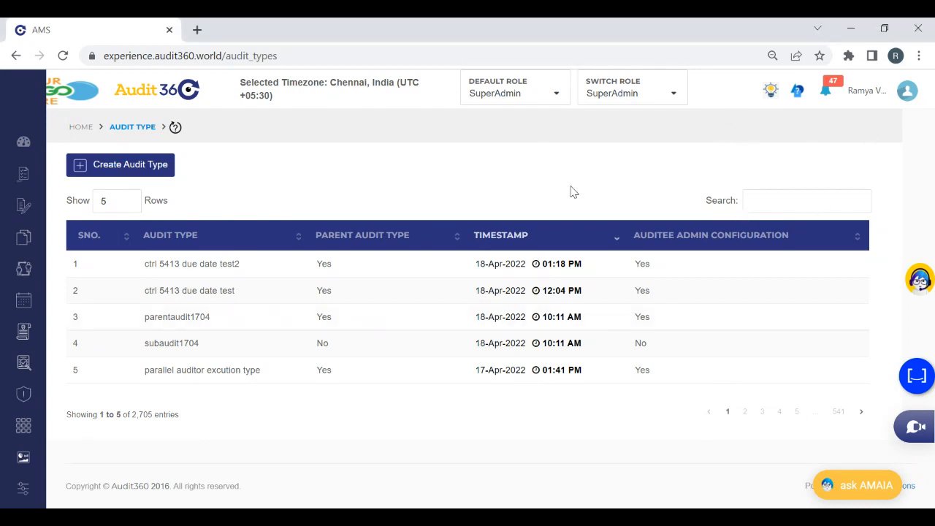
Step: Open the Manage CheckPoints page and review the list of checkpoint groups
mouse_move(38, 96)
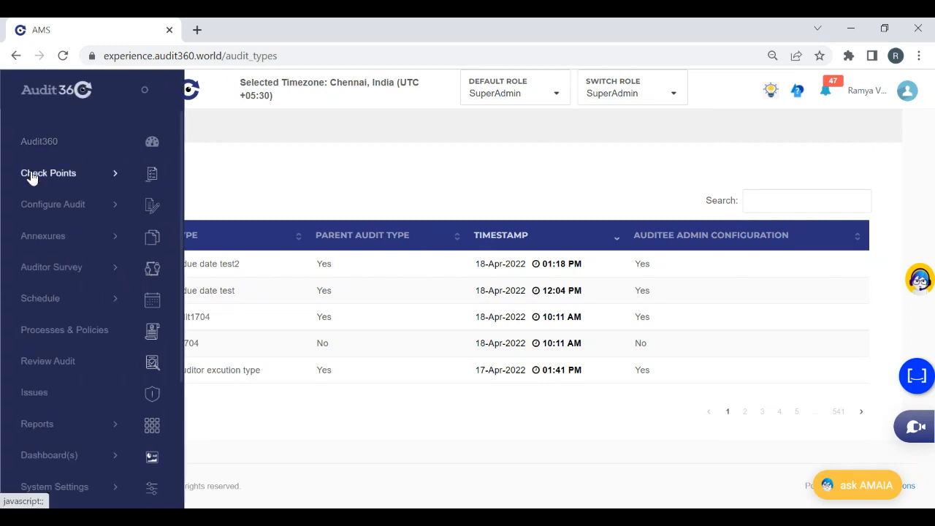
click(32, 176)
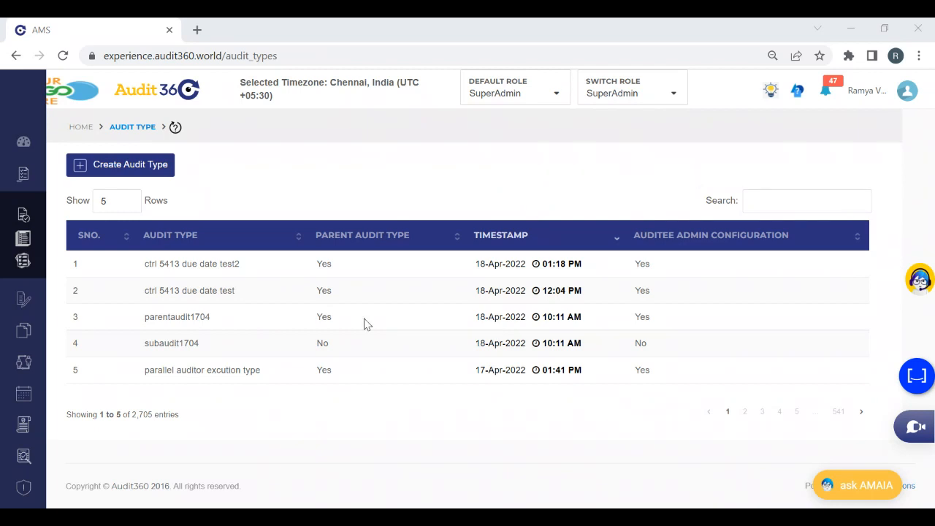
mouse_move(17, 179)
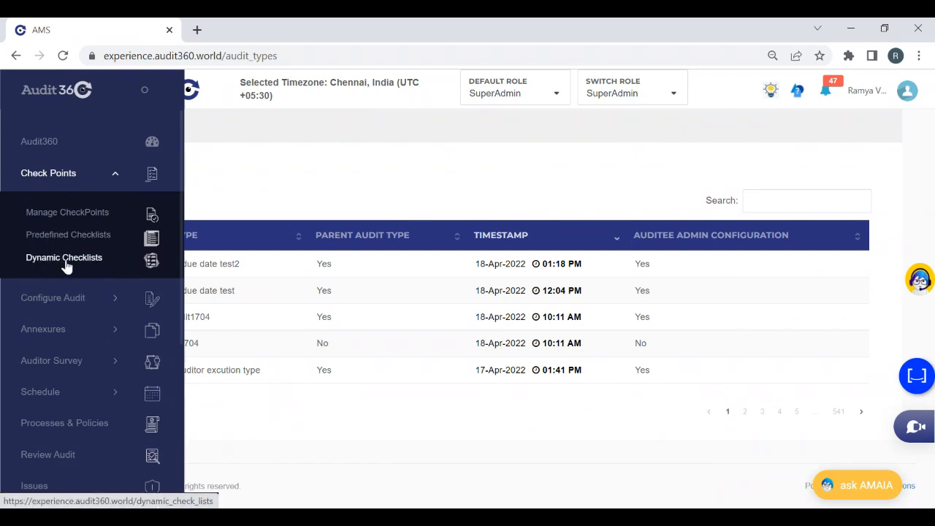
click(37, 215)
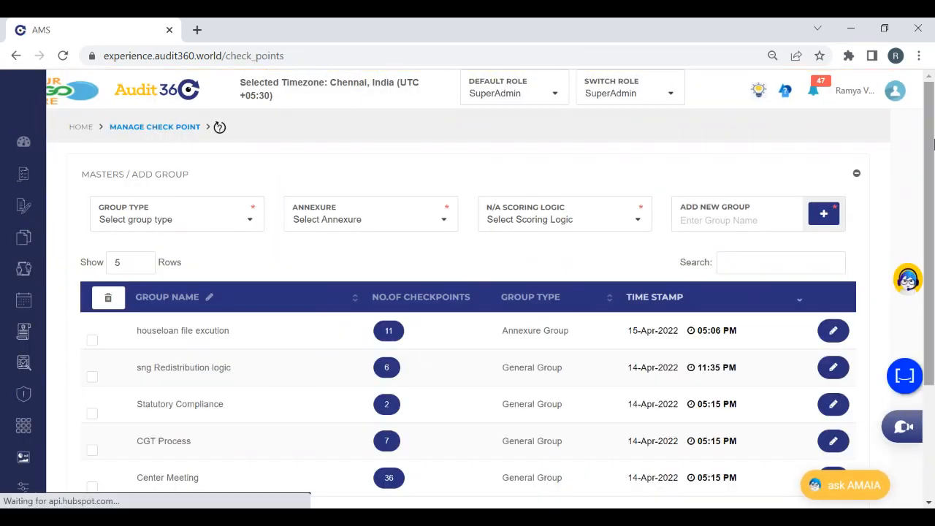
drag(932, 155, 933, 256)
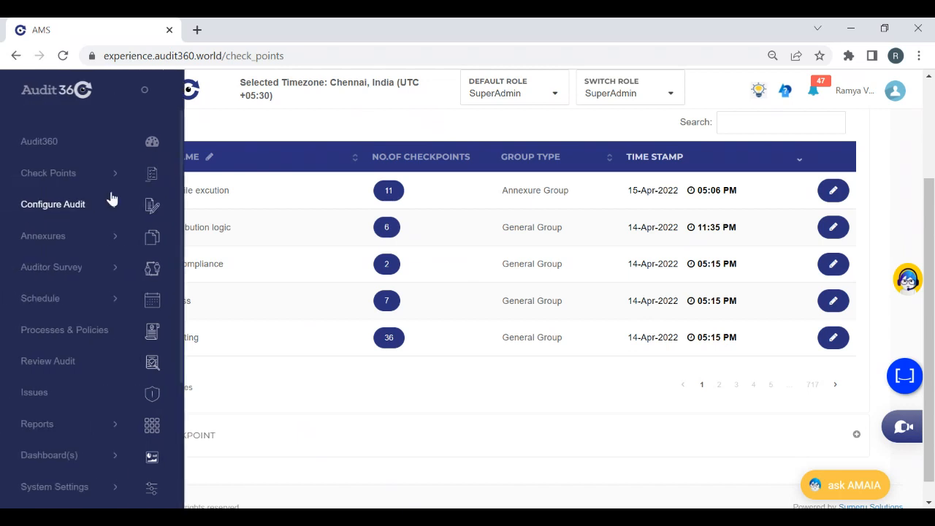
drag(930, 229, 932, 188)
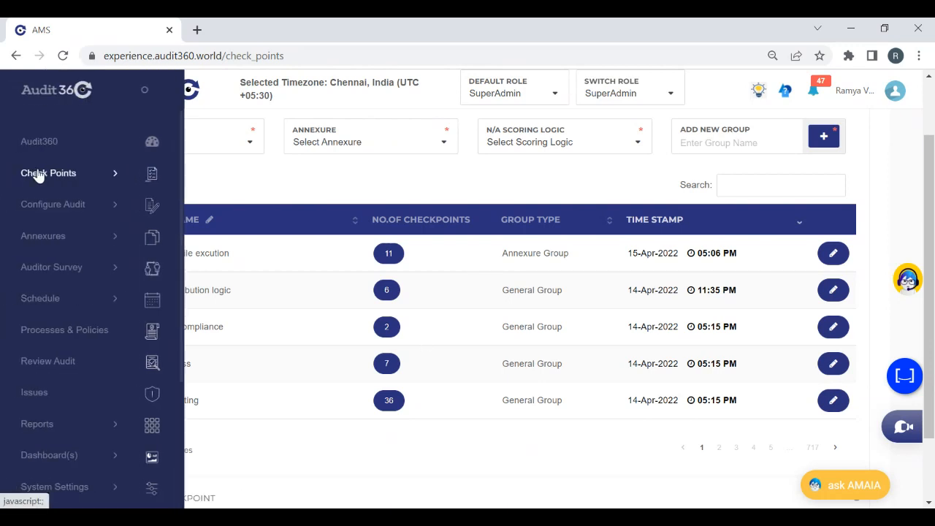
Step: Open the Dynamic Checklists page and accept its mapping conditions
click(38, 175)
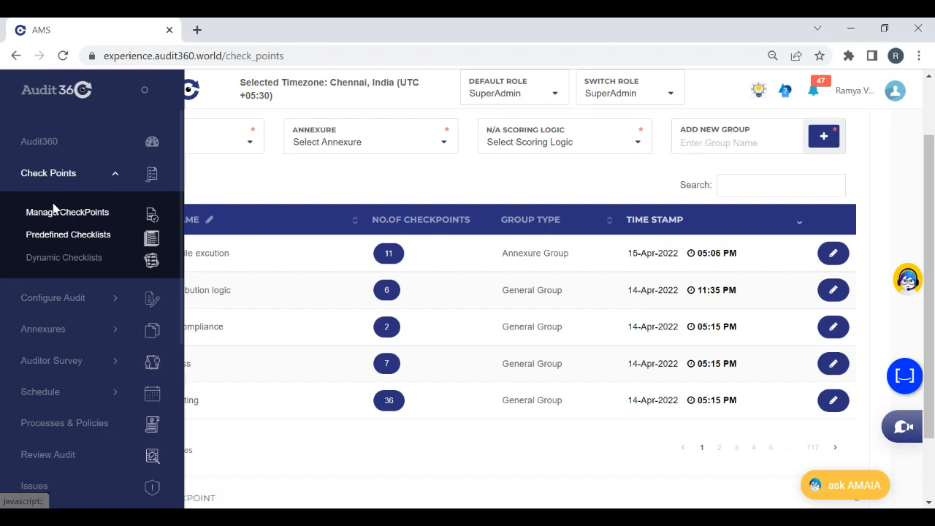
click(64, 258)
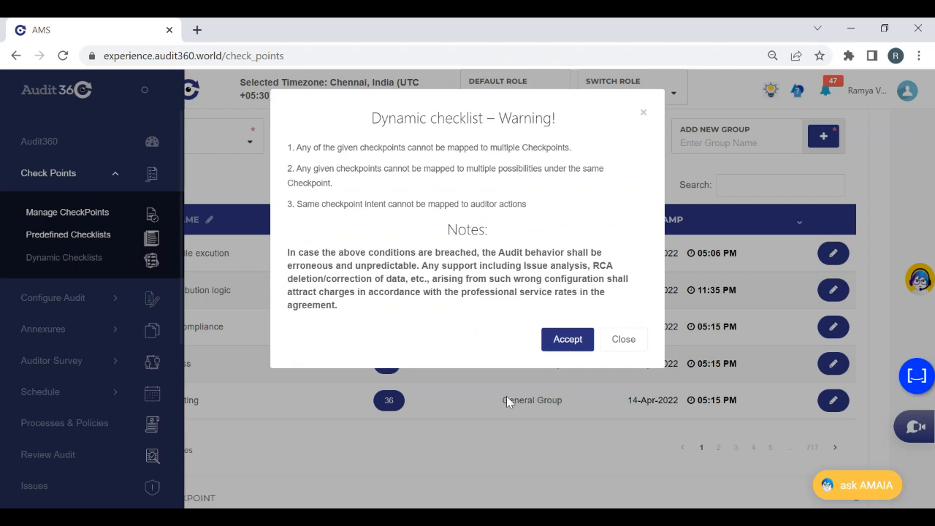
click(574, 348)
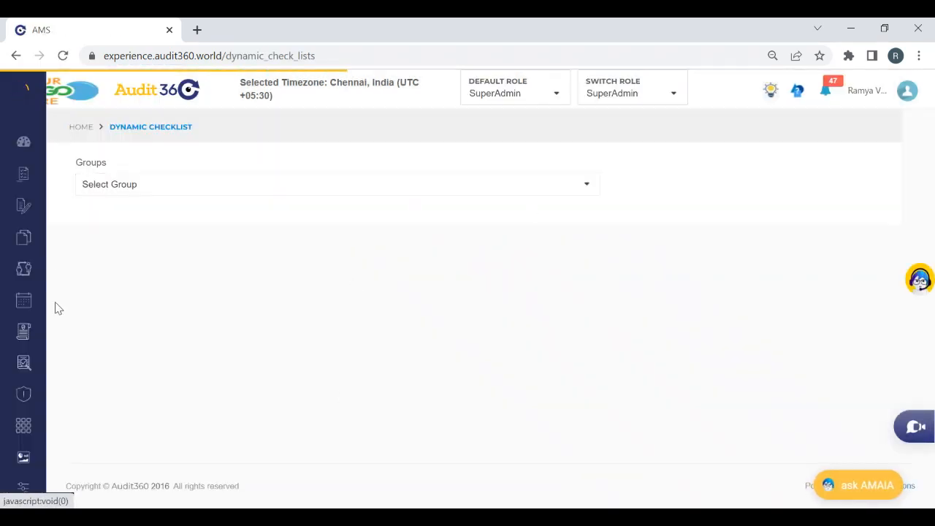
Step: Load the group Web 11Apr Cv MFI in the dynamic checklist and show 15 entries
click(232, 191)
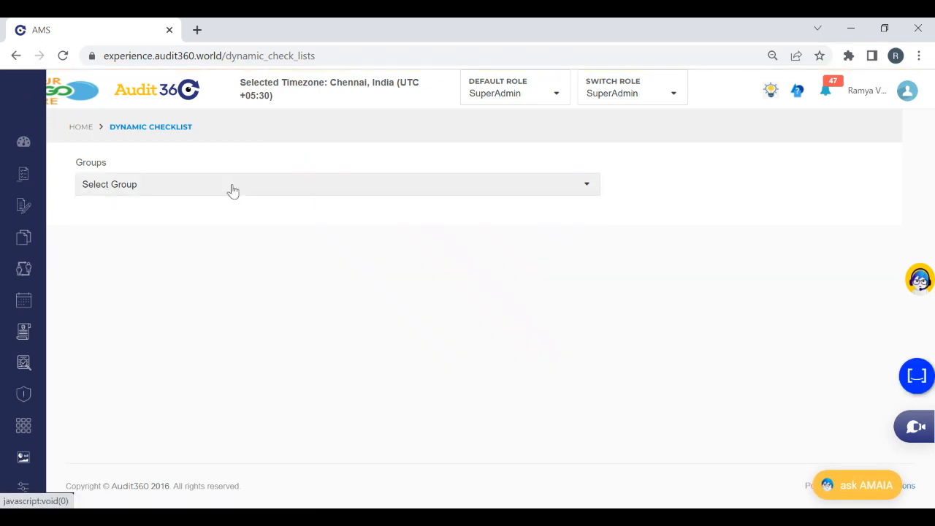
click(233, 188)
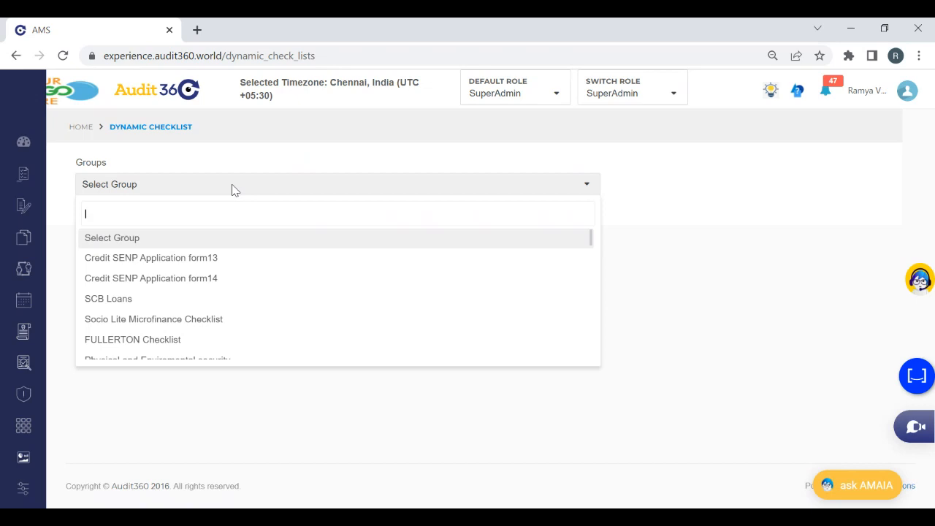
text(Cv)
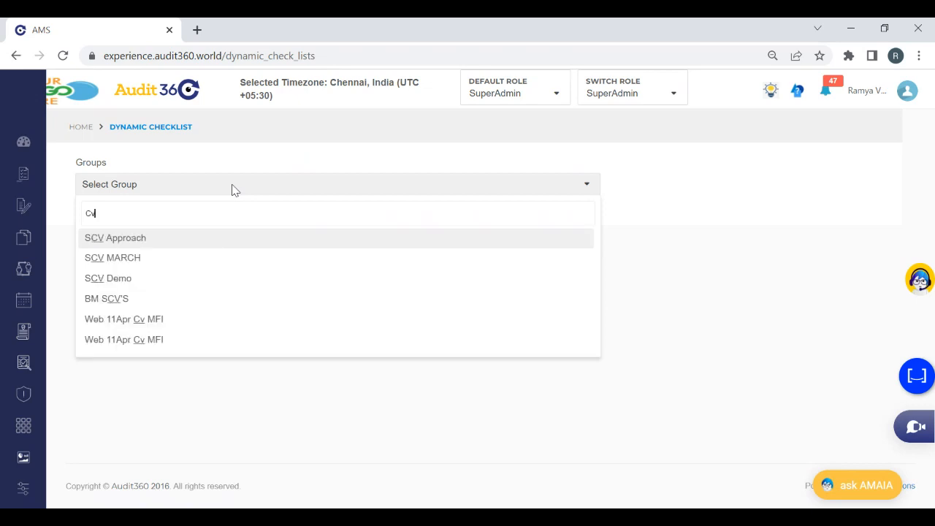
click(203, 320)
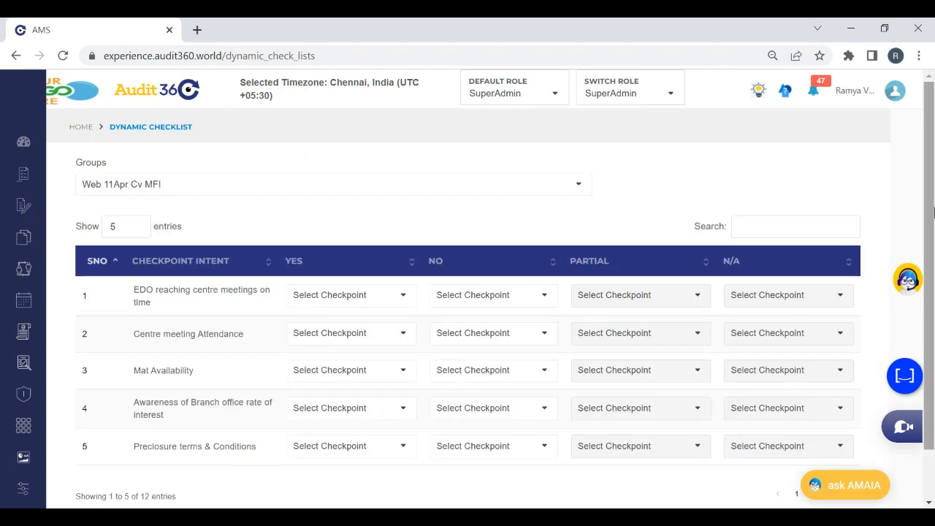
scroll(932, 191, down, 1)
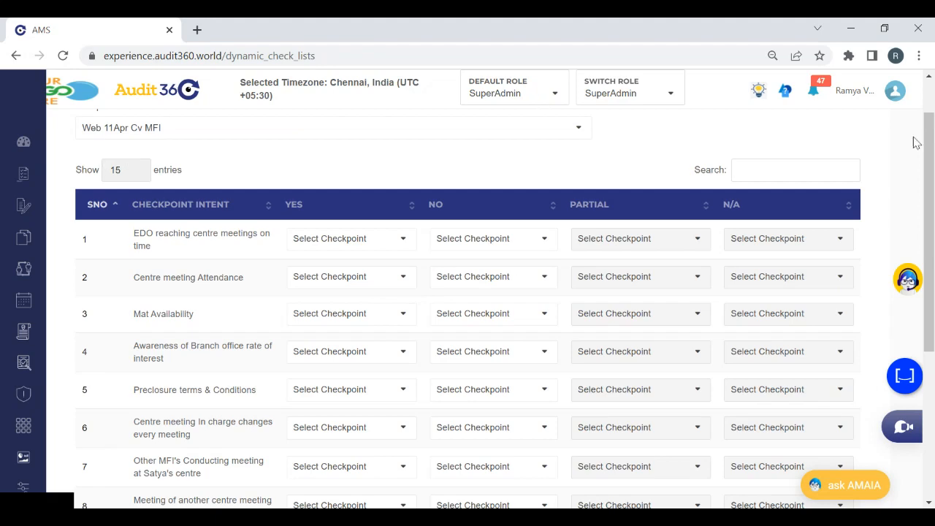
drag(930, 183, 891, 125)
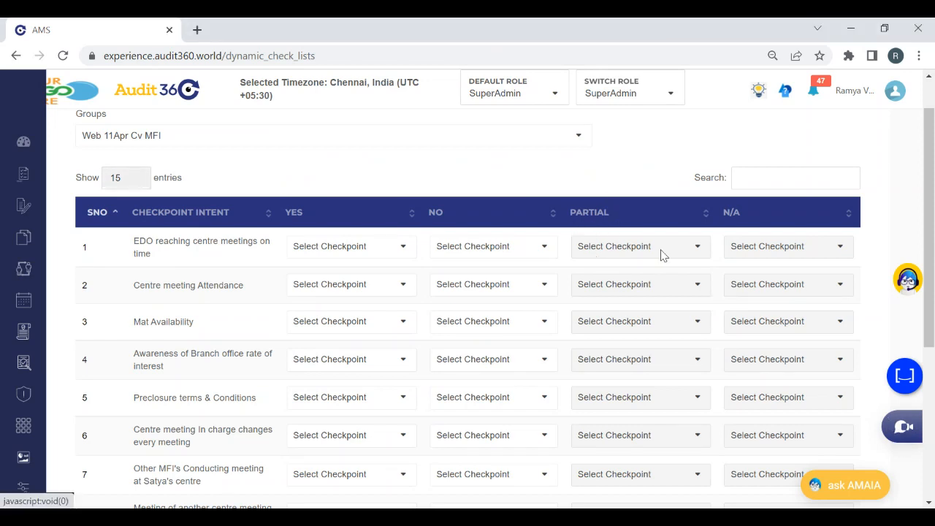
Step: Review the checkpoints that can be mapped to Yes and No for "EDO reaching centre meetings on time"
click(353, 256)
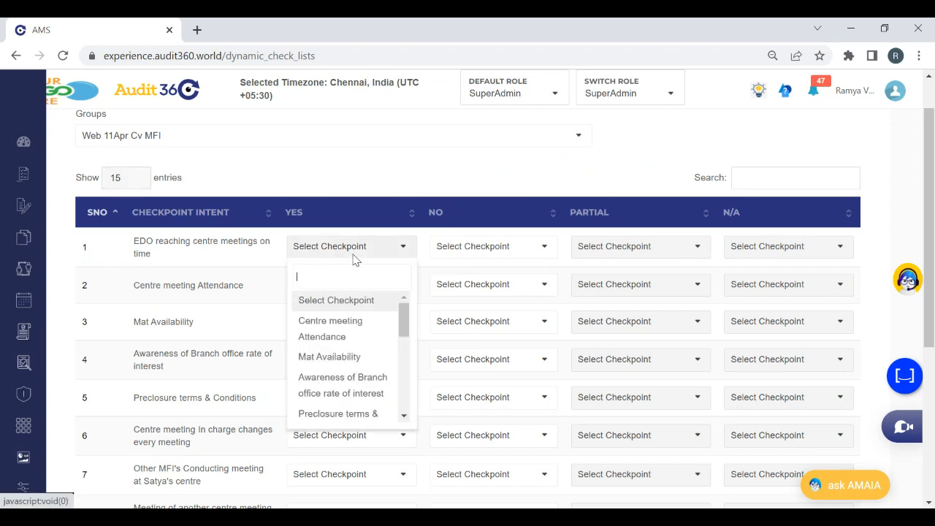
click(468, 257)
click(468, 257)
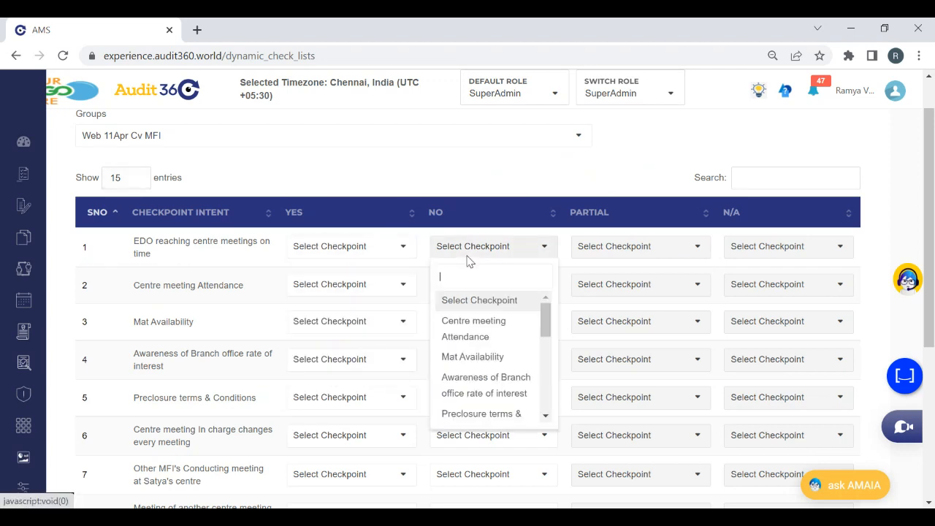
click(565, 170)
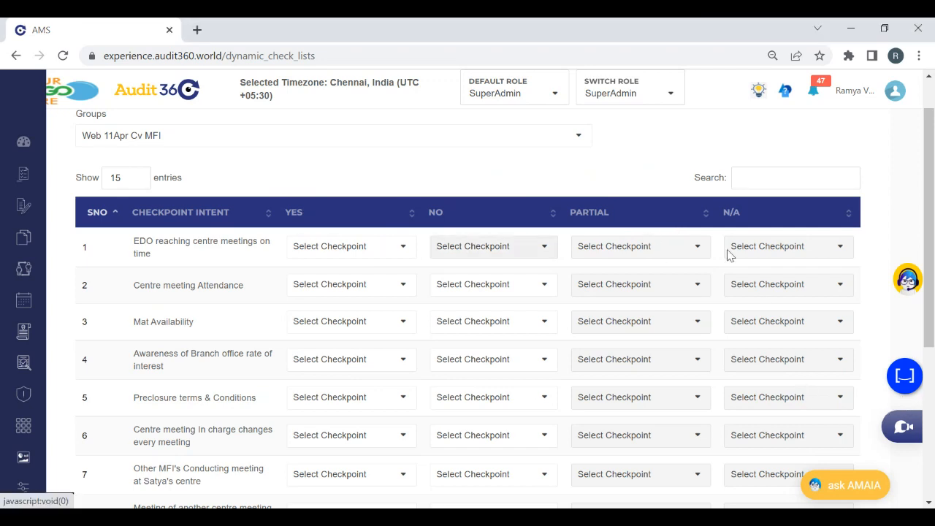
Step: Map the Yes response of "EDO reaching centre meetings on time" to the checkpoint Centre meeting Attendance
scroll(903, 176, down, 2)
scroll(898, 174, up, 2)
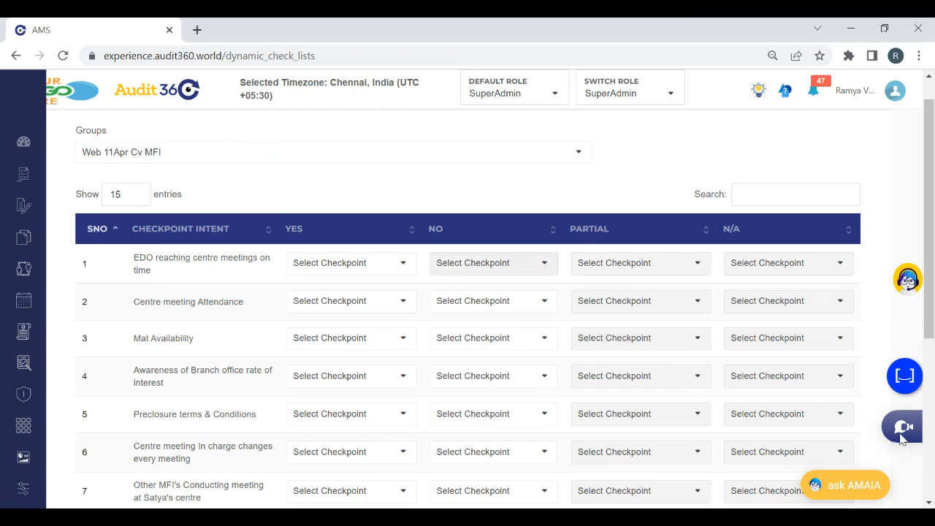
drag(933, 168, 934, 209)
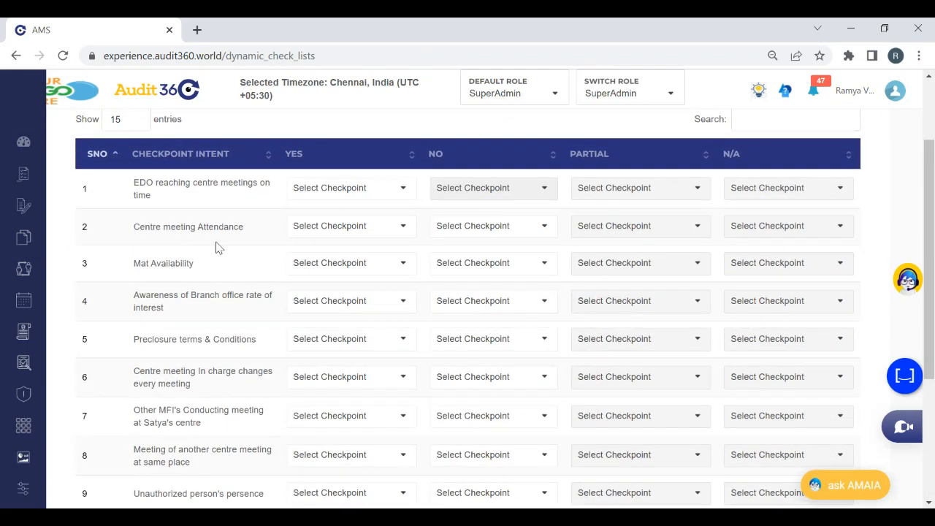
click(376, 191)
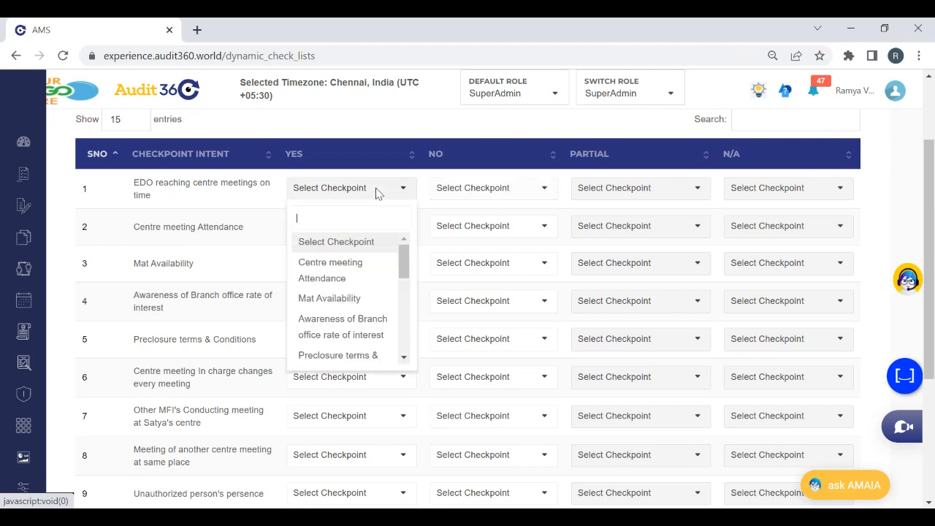
click(377, 274)
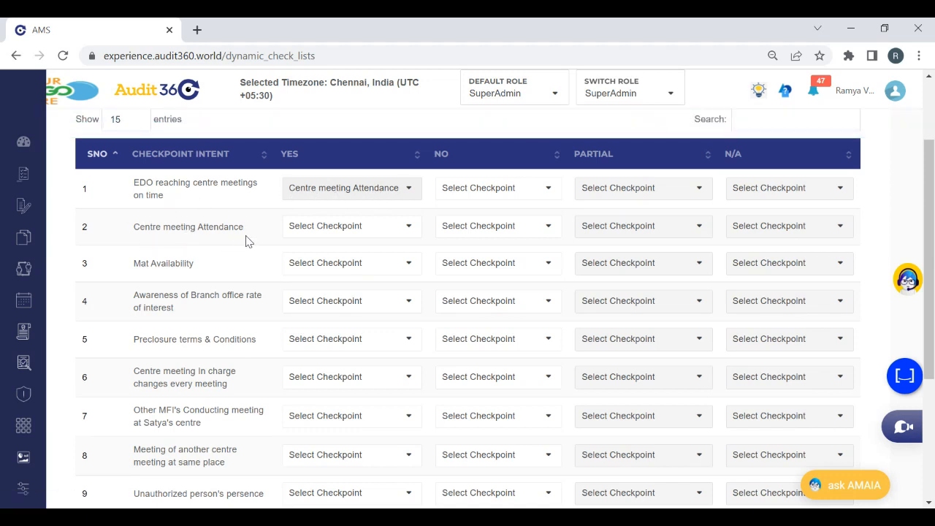
Step: Map Yes for "Centre meeting Attendance" to Awareness of Branch office rate of interest, and No for "EDO reaching centre meetings on time" to Mat Availability
click(386, 226)
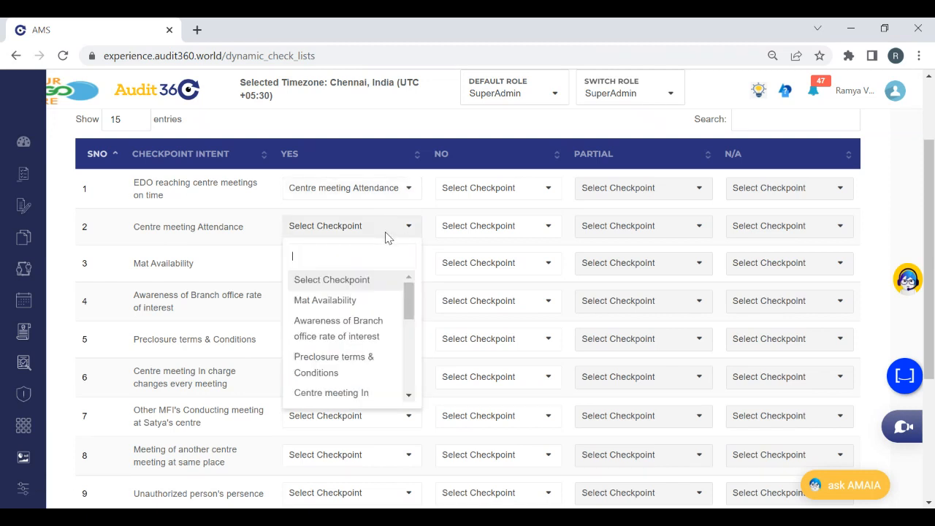
click(388, 336)
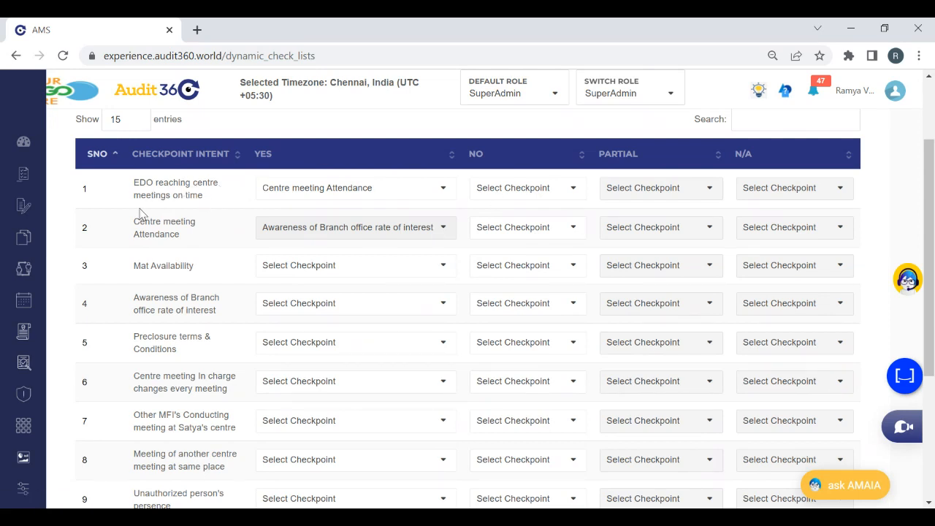
click(560, 197)
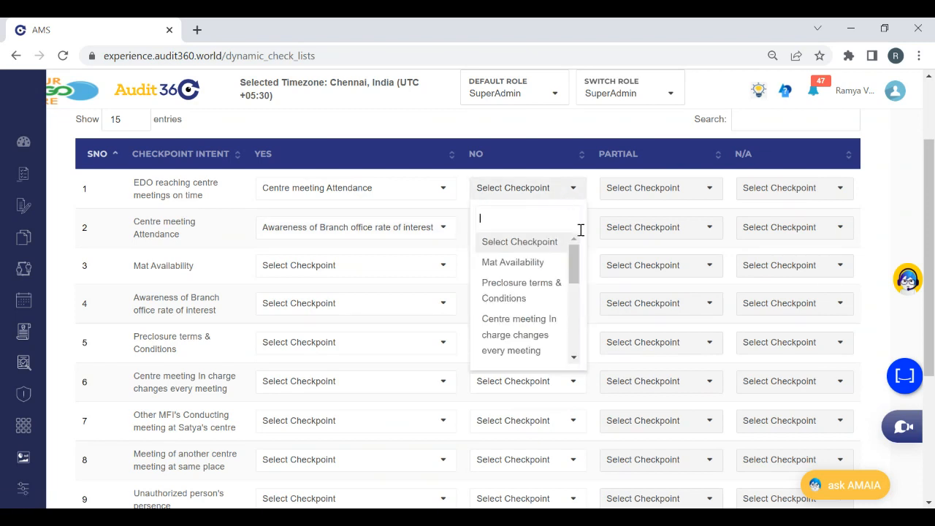
click(541, 263)
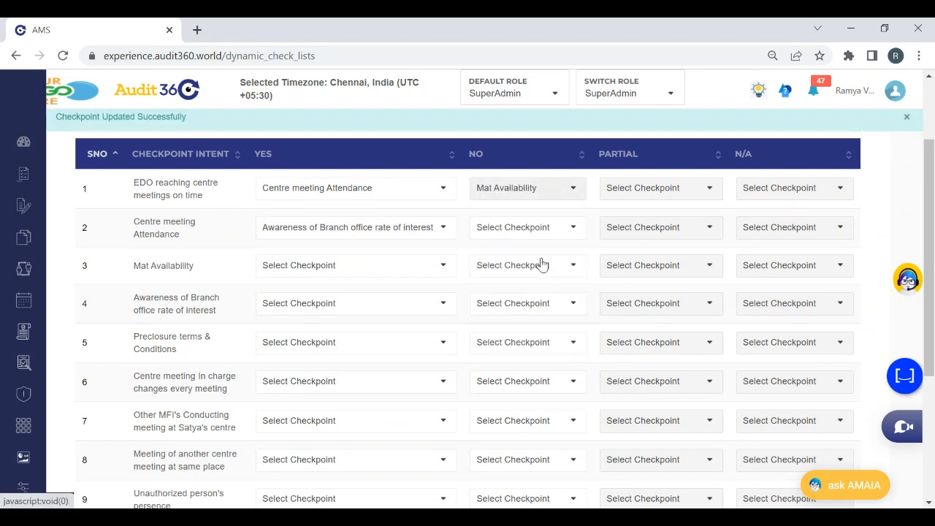
Step: Review the checkpoints available for the No response of "Centre meeting Attendance" without selecting one
scroll(931, 208, down, 1)
drag(931, 208, 929, 182)
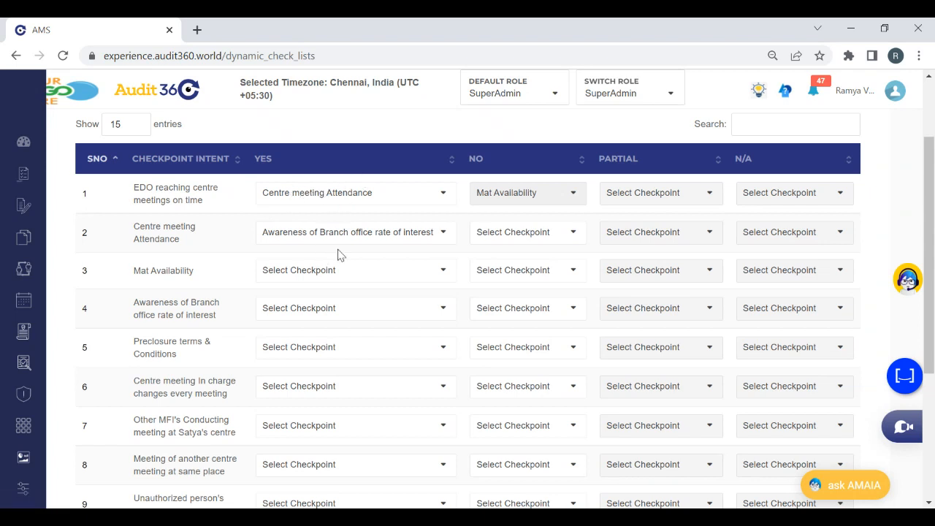
click(518, 241)
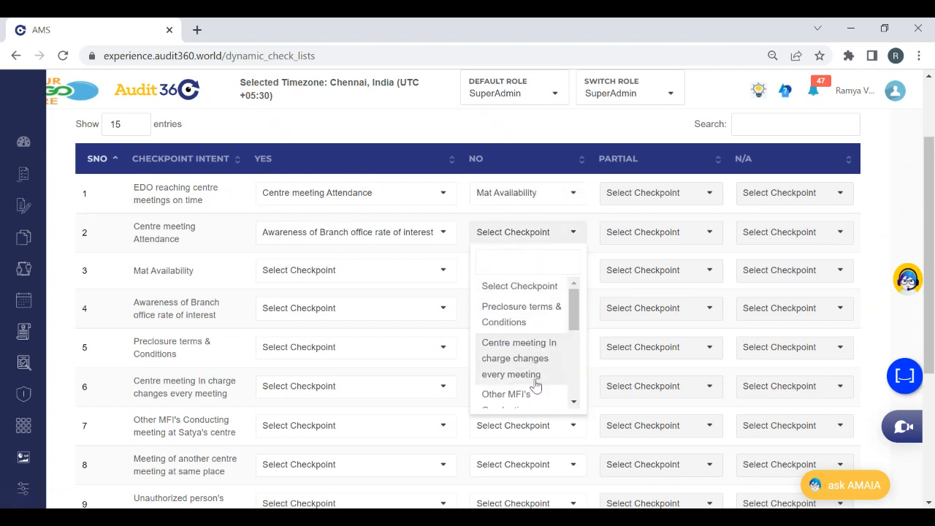
scroll(544, 365, down, 1)
scroll(574, 310, down, 4)
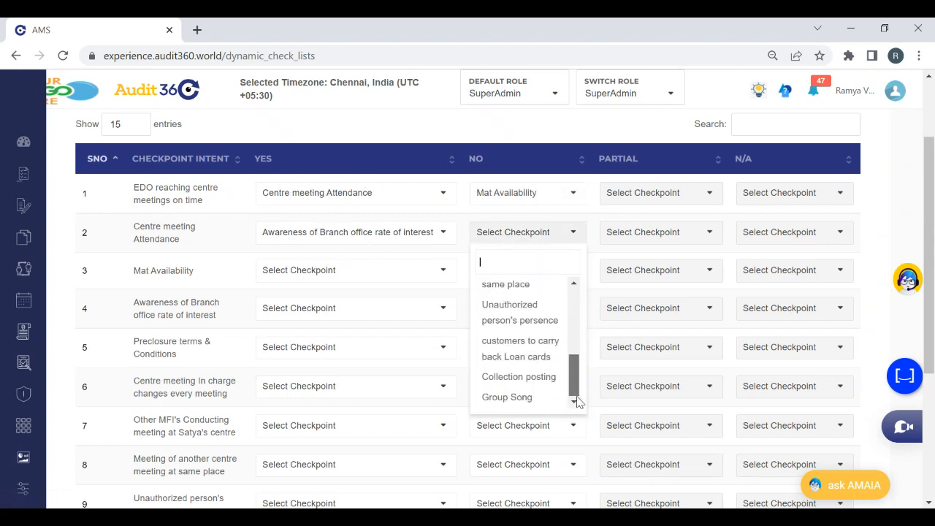
scroll(577, 303, up, 5)
scroll(577, 304, down, 2)
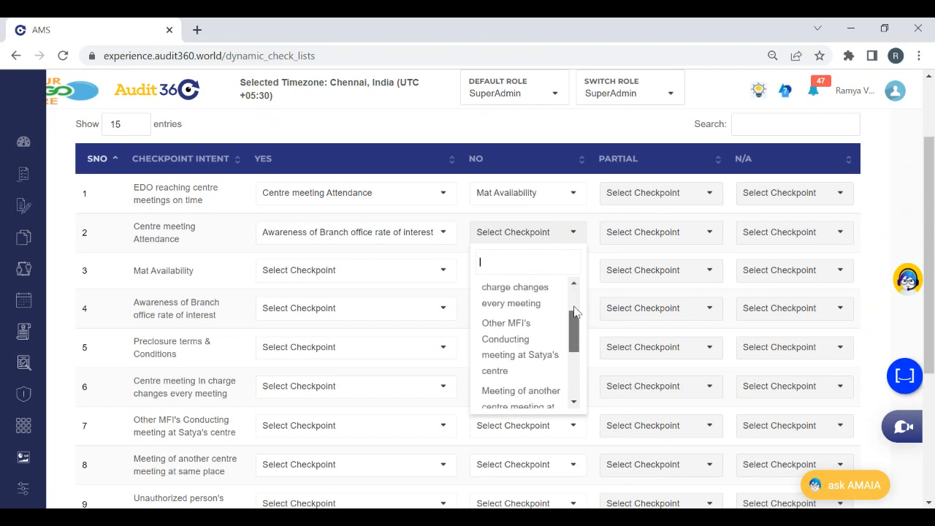
scroll(574, 305, up, 2)
drag(572, 299, 572, 299)
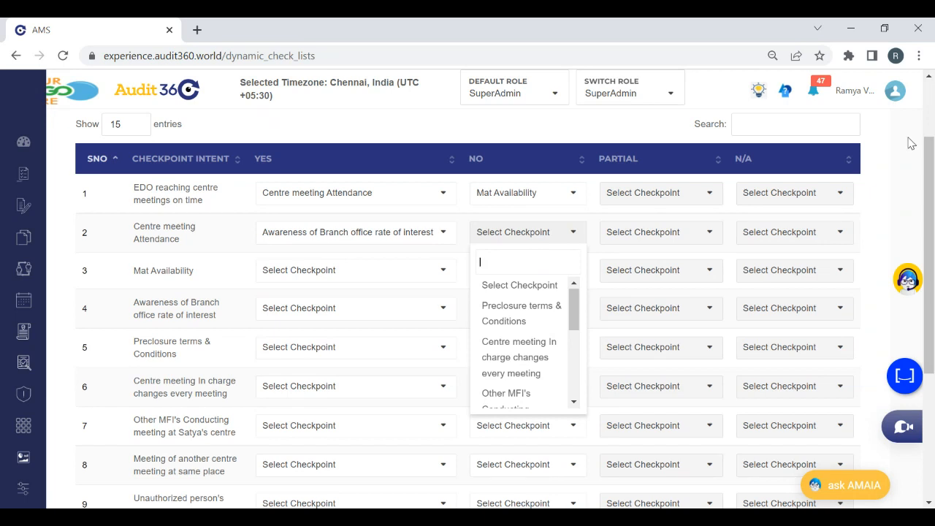
click(441, 184)
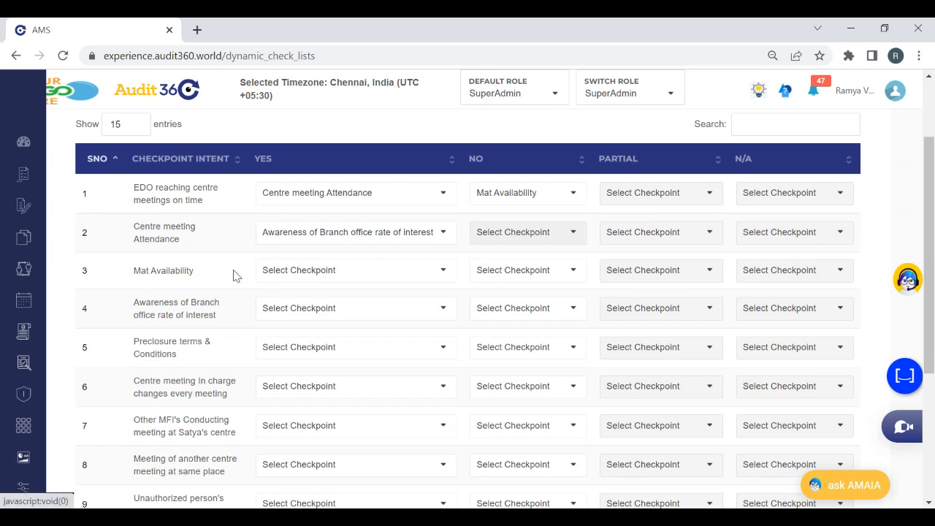
Step: Map "Mat Availability" to Preclosure terms & Conditions for Yes and Centre meeting In charge changes every meeting for No
click(380, 279)
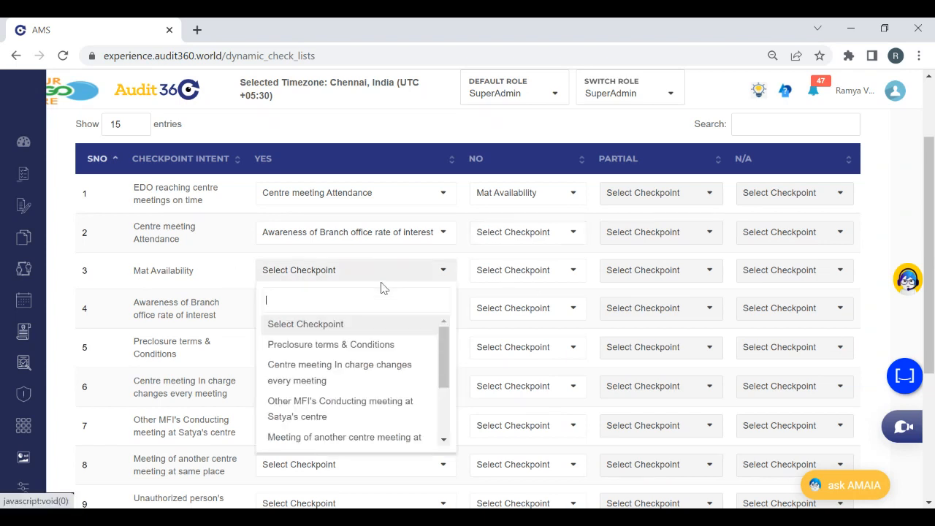
click(324, 354)
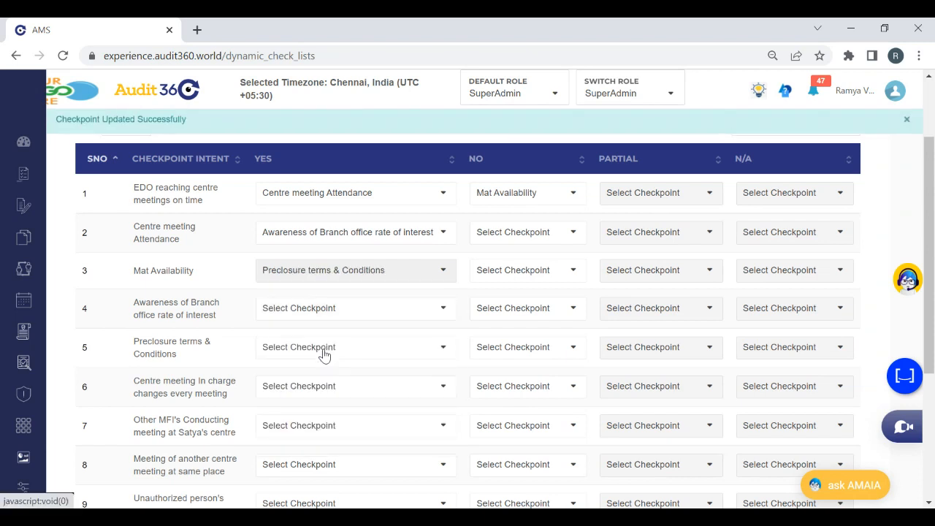
click(538, 272)
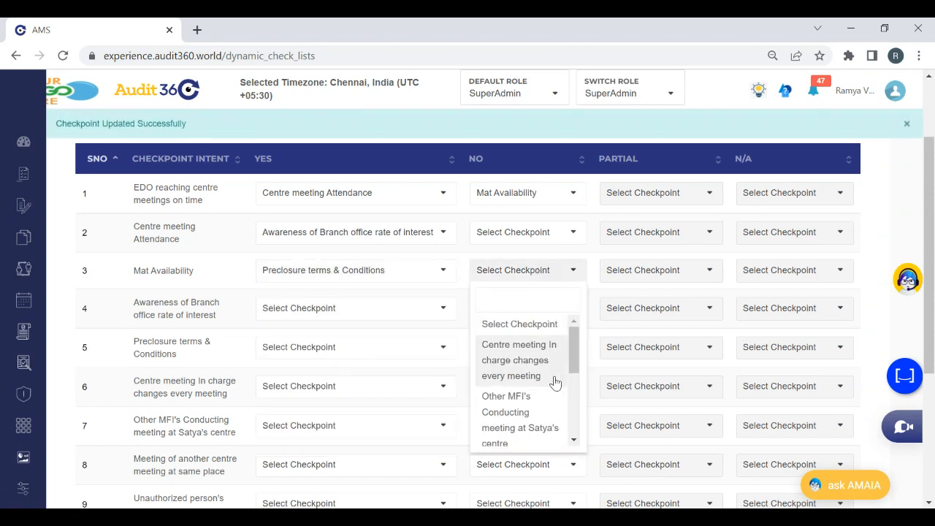
click(521, 354)
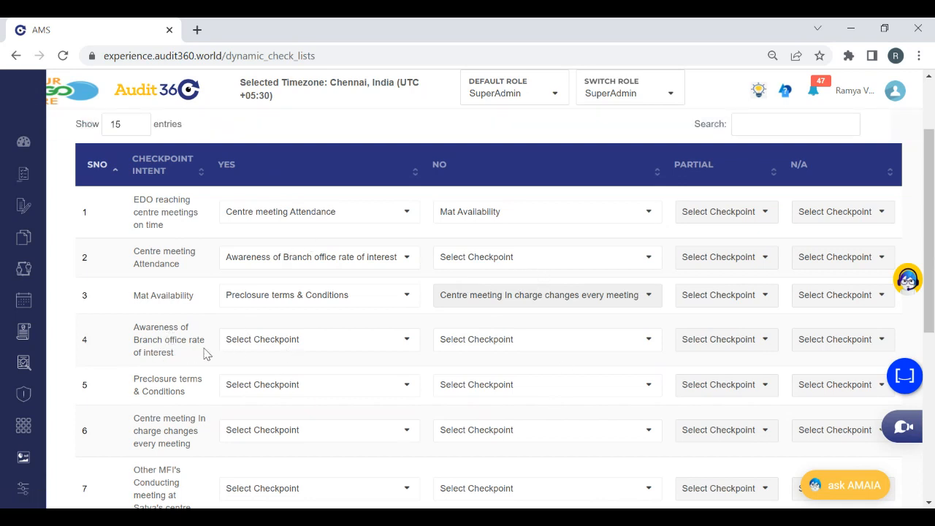
Step: Map "Awareness of Branch office rate of interest" to Other MFI's Conducting meeting at Satya's centre for Yes and Group Song for No
click(324, 341)
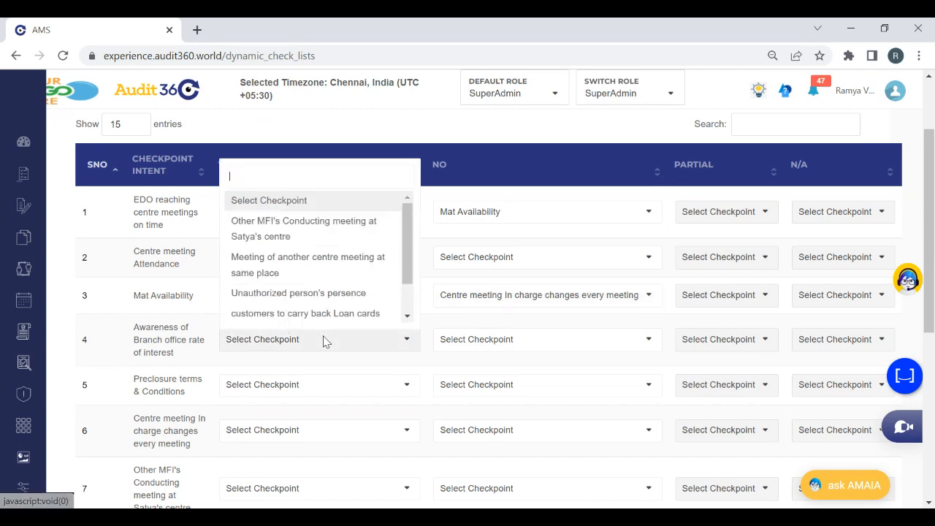
click(328, 234)
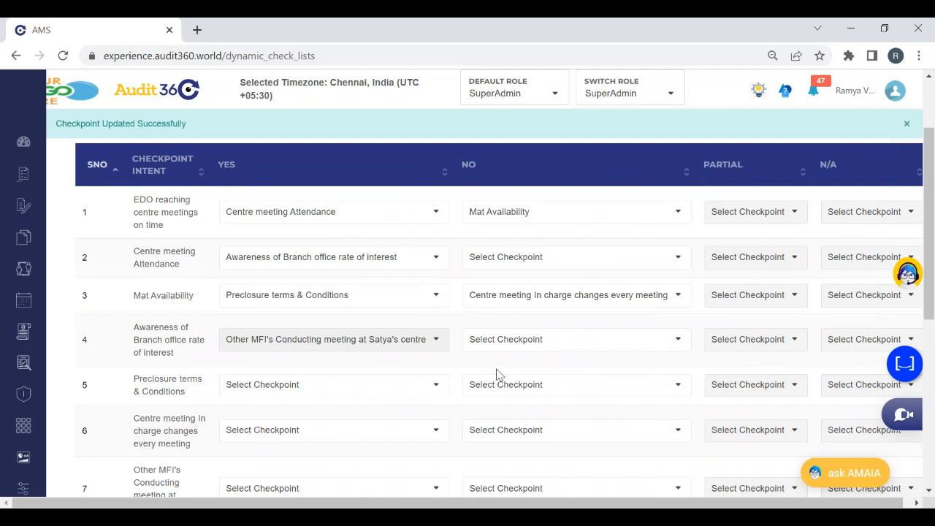
click(476, 342)
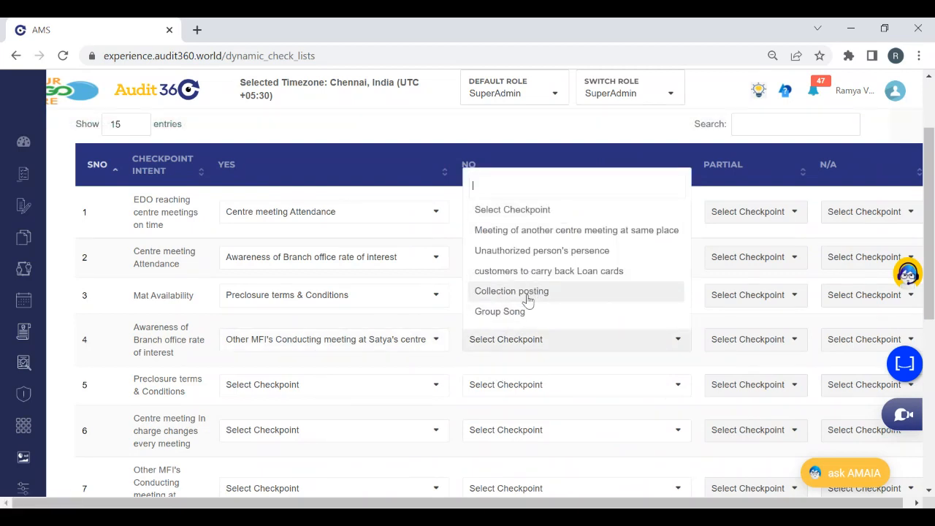
click(504, 311)
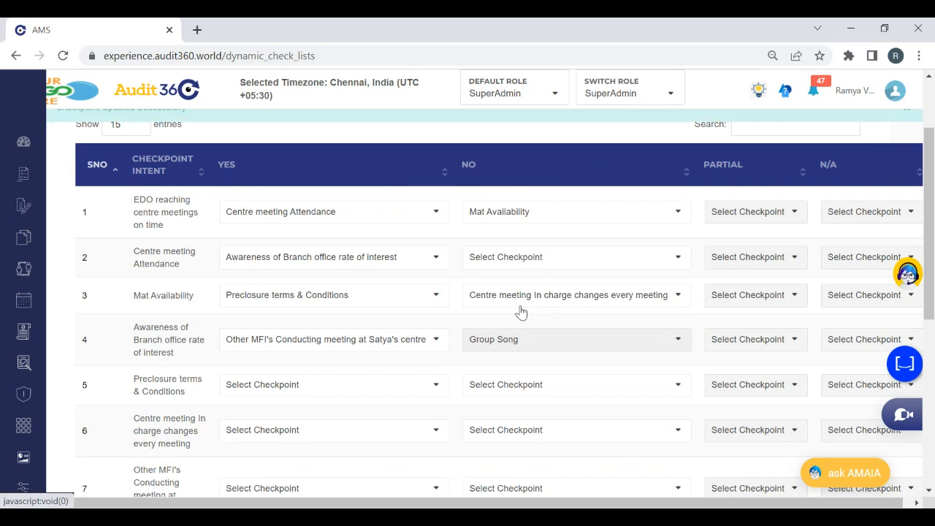
Step: Map Yes for "Preclosure terms & Conditions" to customers to carry back Loan cards, and No for "Centre meeting In charge changes every meeting" to Collection posting
click(345, 390)
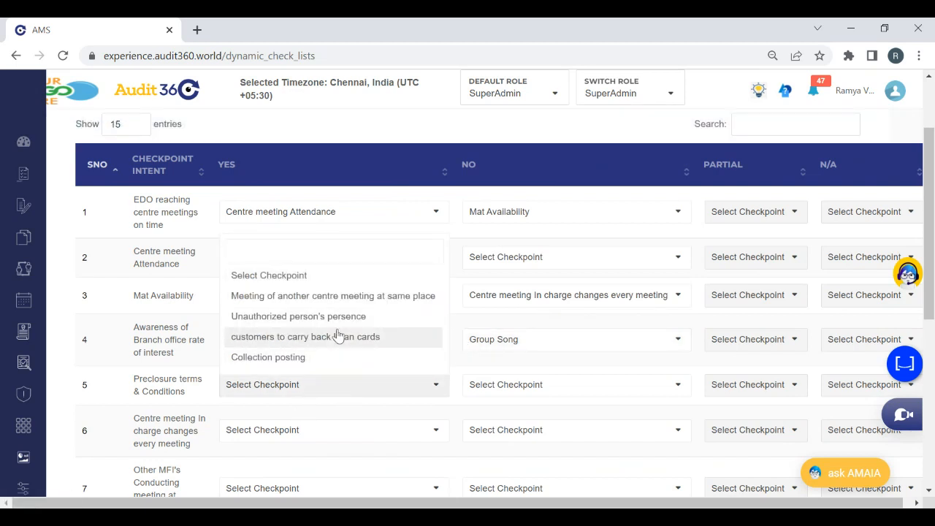
click(388, 341)
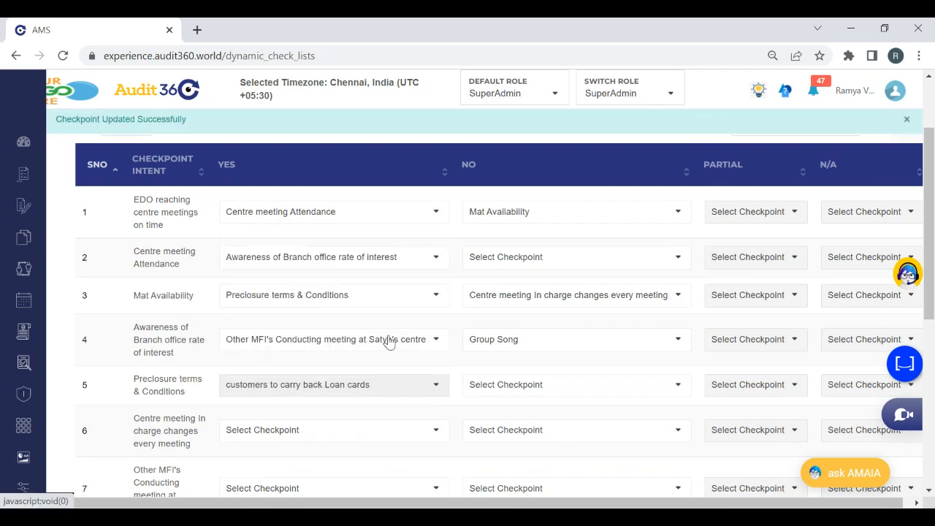
click(550, 432)
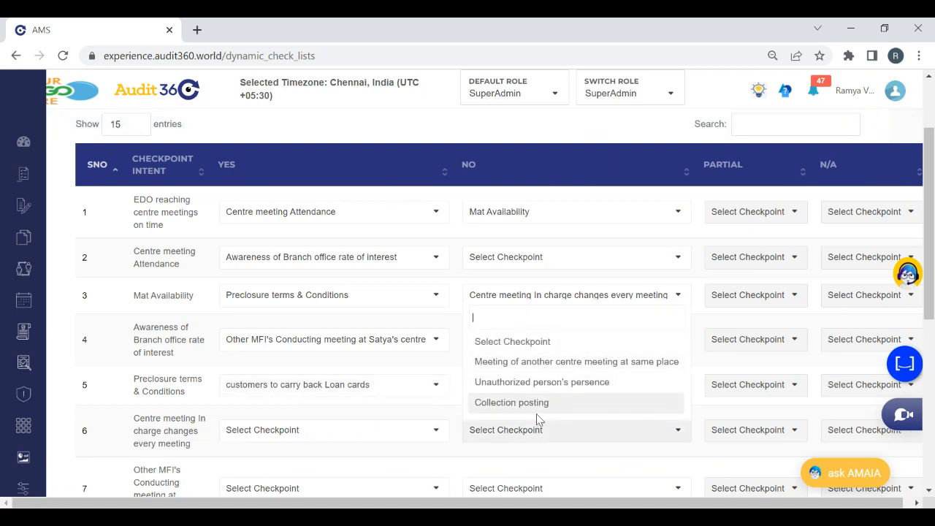
click(529, 409)
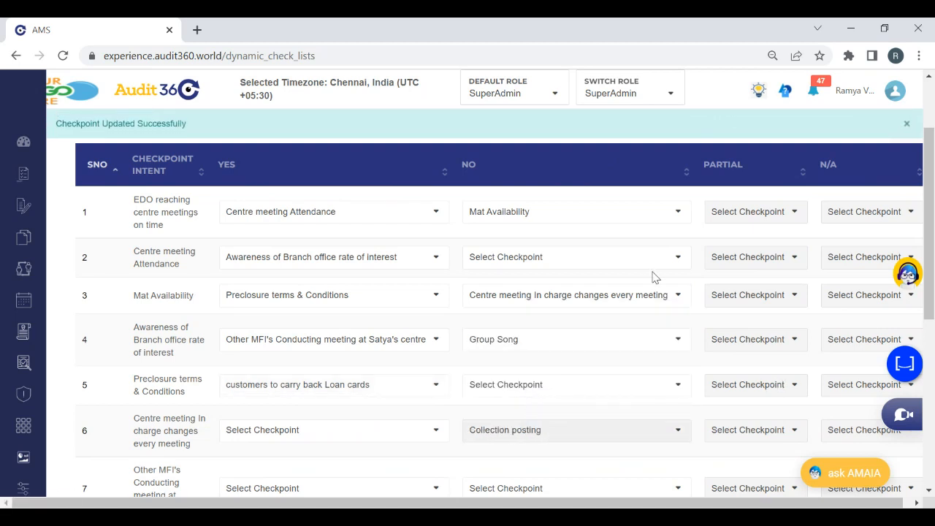
Step: Map the Yes response of "Collection posting" to the checkpoint Meeting of another centre meeting at same place
drag(933, 262, 933, 333)
drag(927, 366, 927, 409)
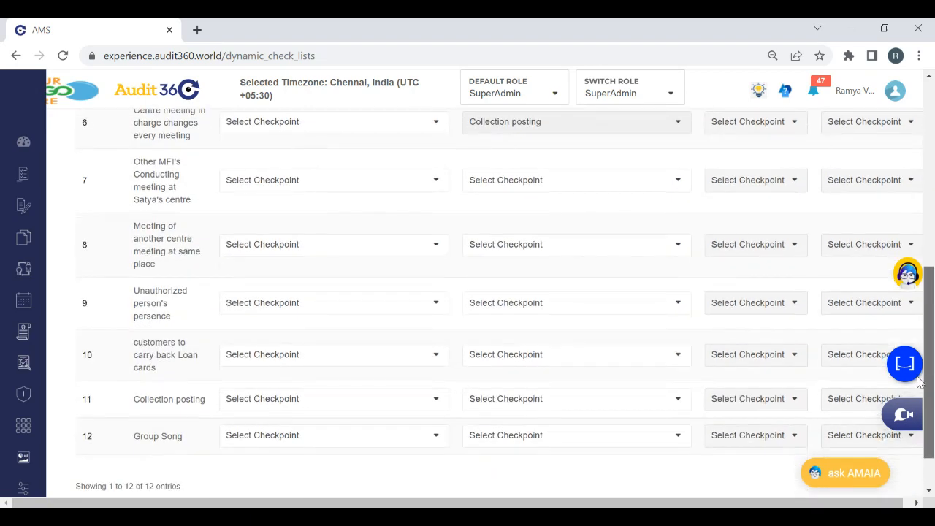
click(284, 397)
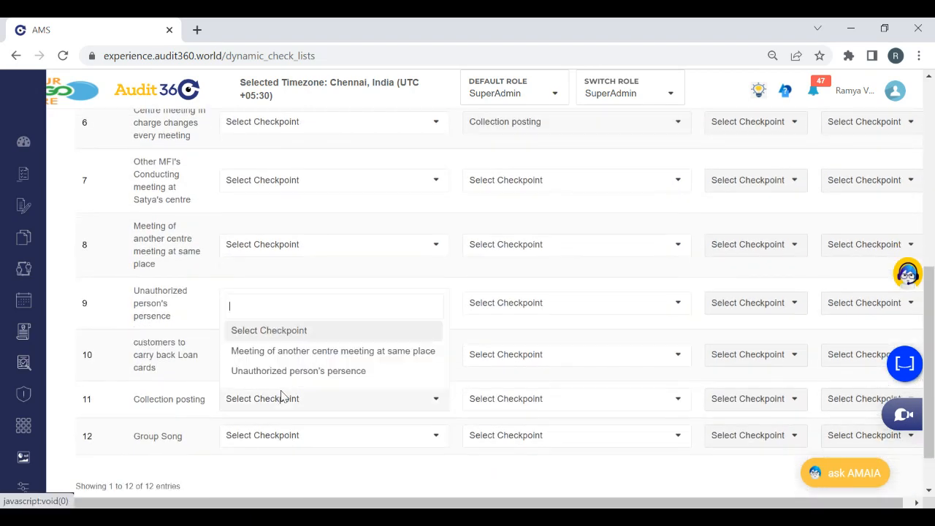
click(337, 351)
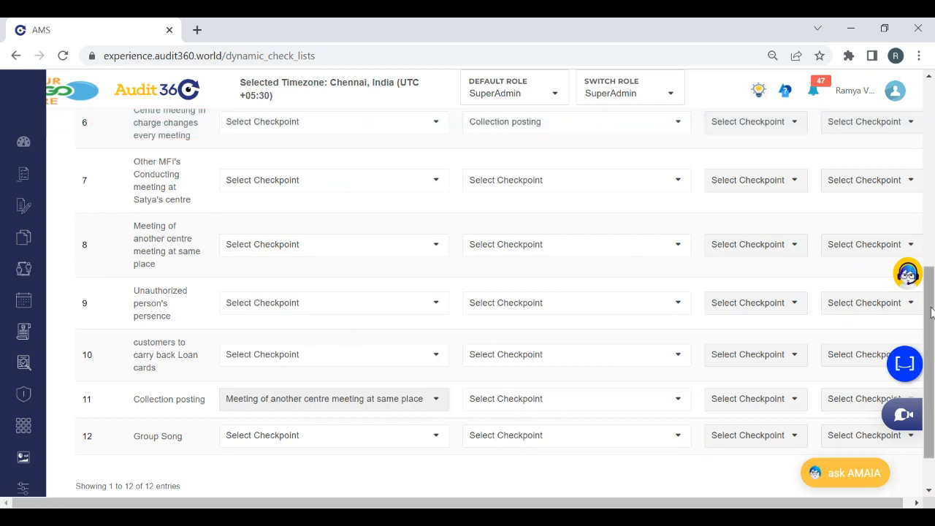
Step: Map the Yes response of "Meeting of another centre meeting at same place" to the checkpoint Unauthorized person's persence
drag(929, 303, 929, 283)
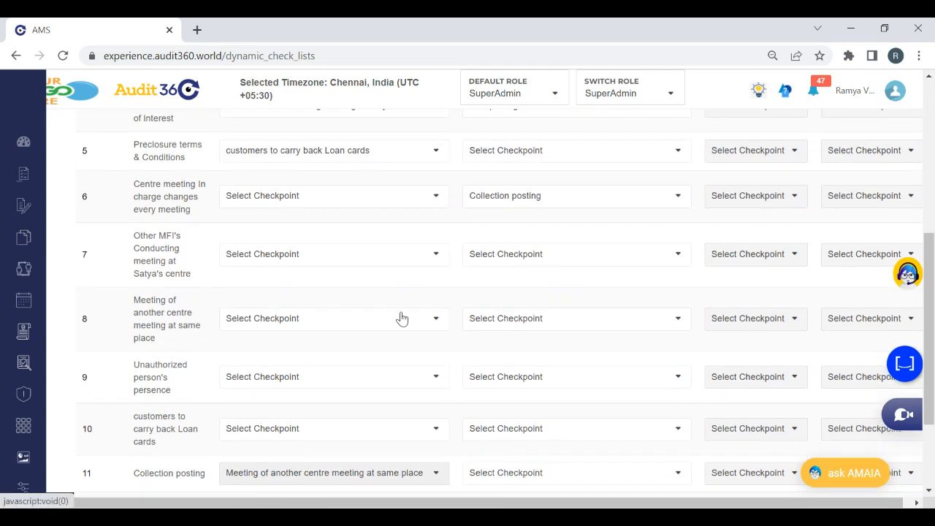
click(401, 318)
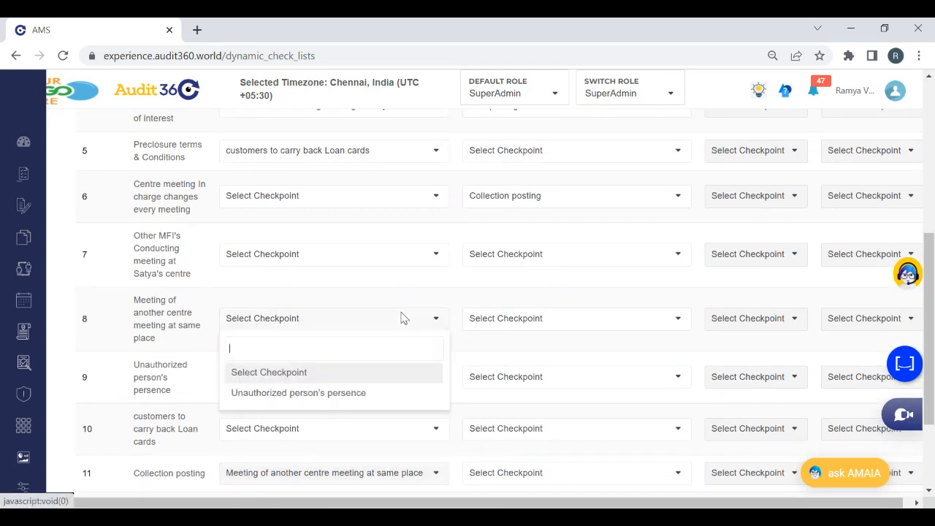
click(378, 402)
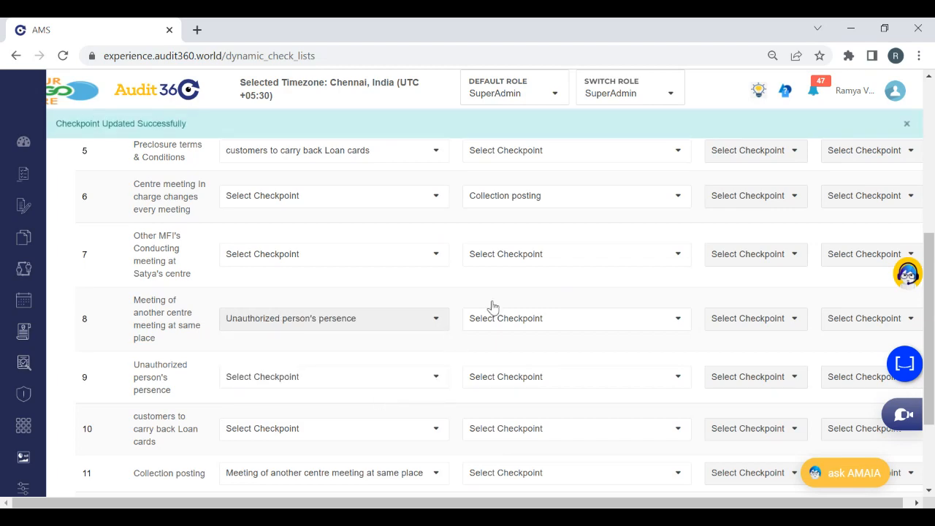
Step: Review the completed Yes and No mappings across the whole dynamic checklist of the group
drag(926, 393, 930, 244)
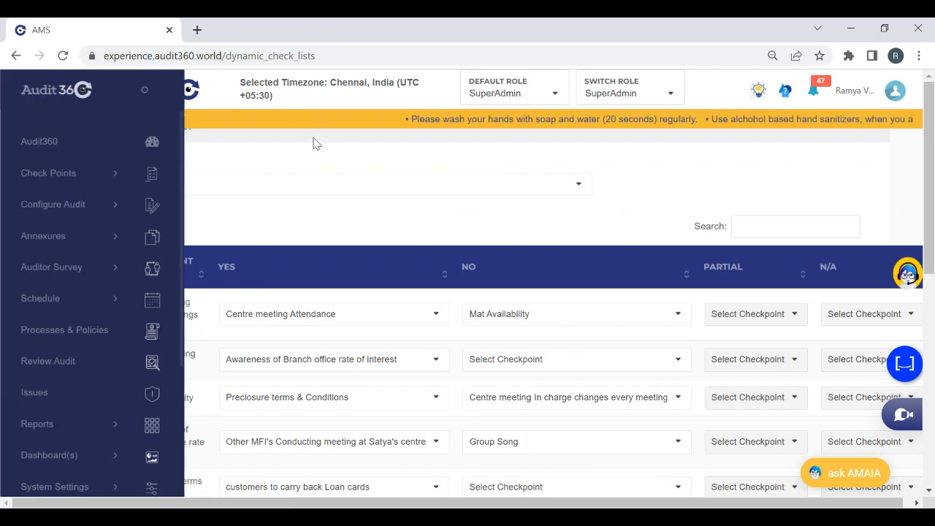
click(84, 119)
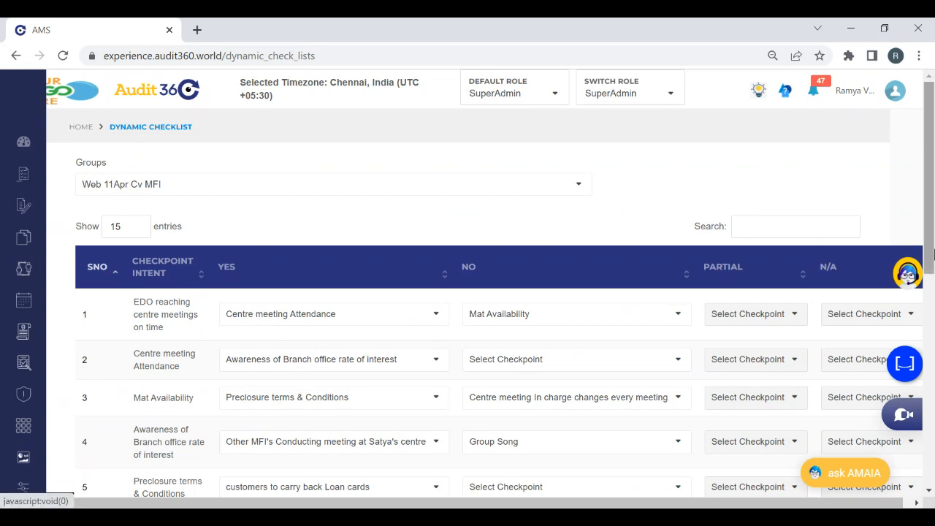
drag(929, 253, 909, 459)
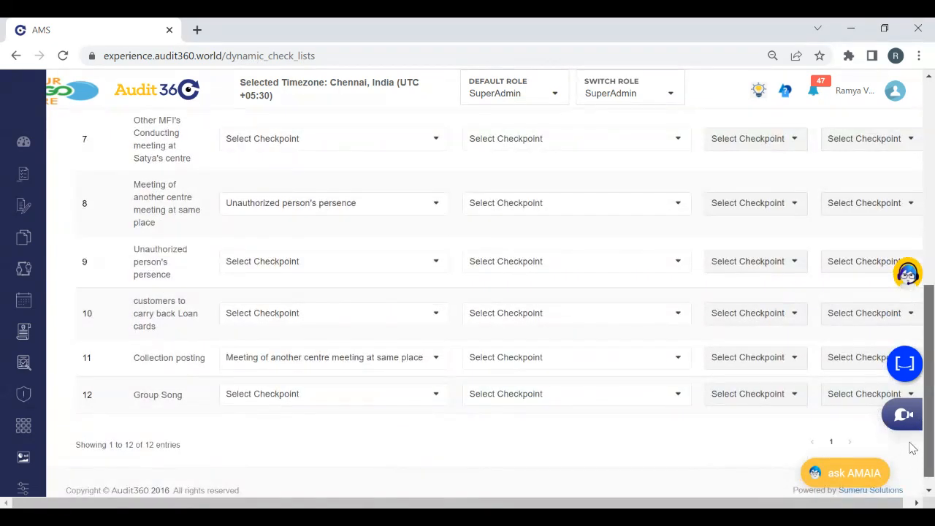
Step: Examine which checkpoints of Web 11Apr Cv MFI have Yes or No follow-ups and which remain unmapped, including the available No options of checkpoint 7
scroll(913, 448, up, 5)
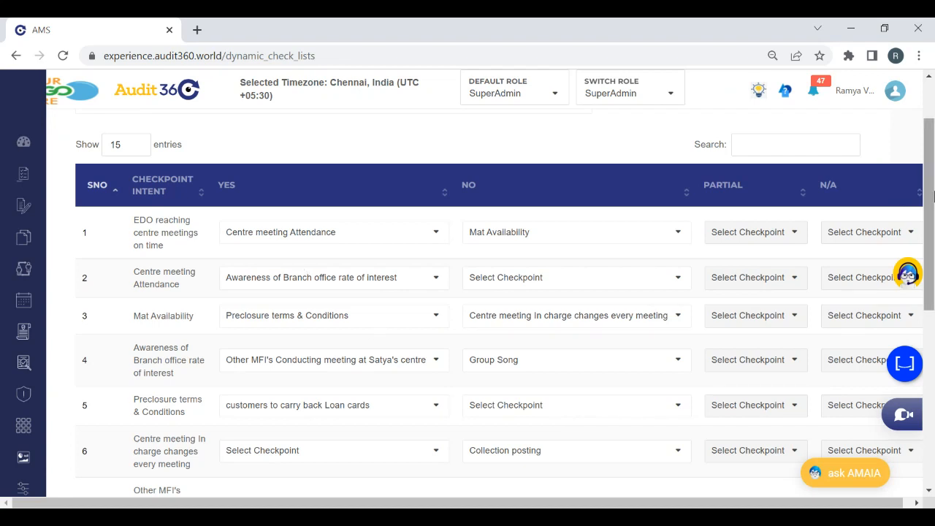
drag(934, 196, 931, 83)
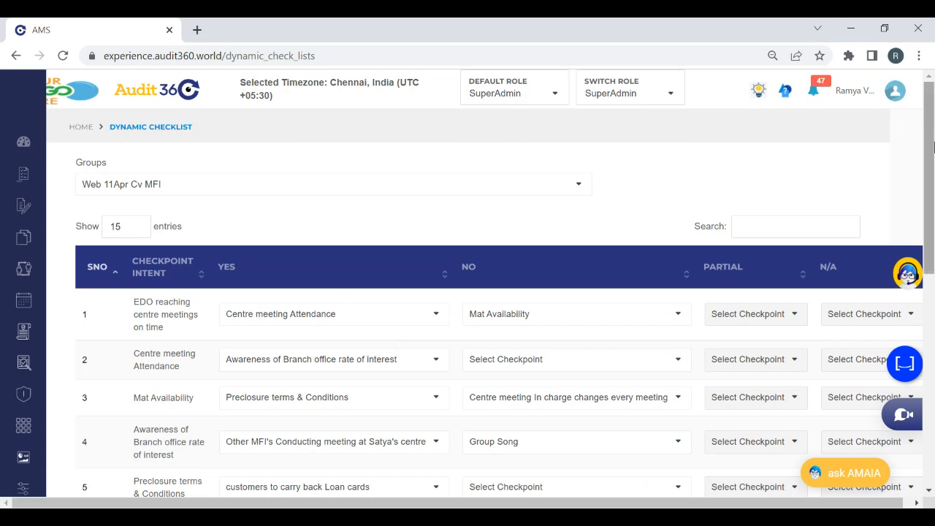
drag(933, 148, 933, 316)
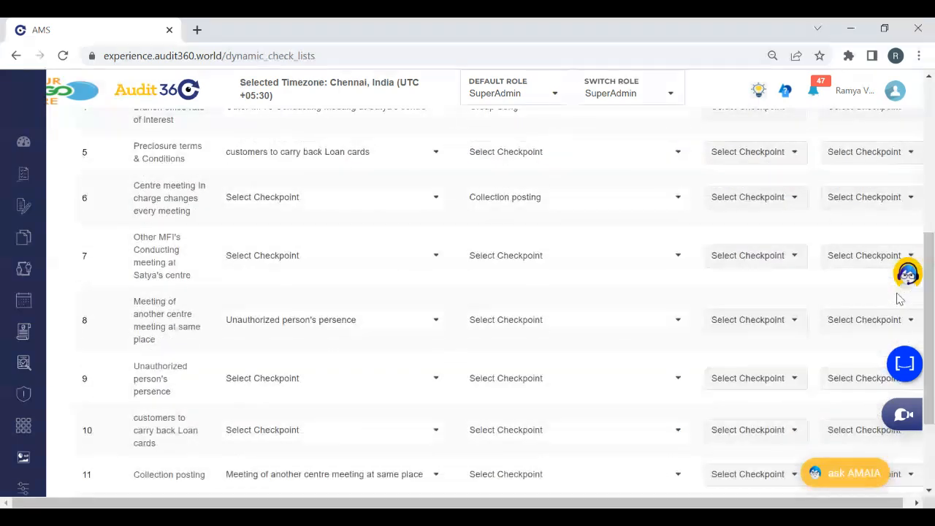
click(562, 253)
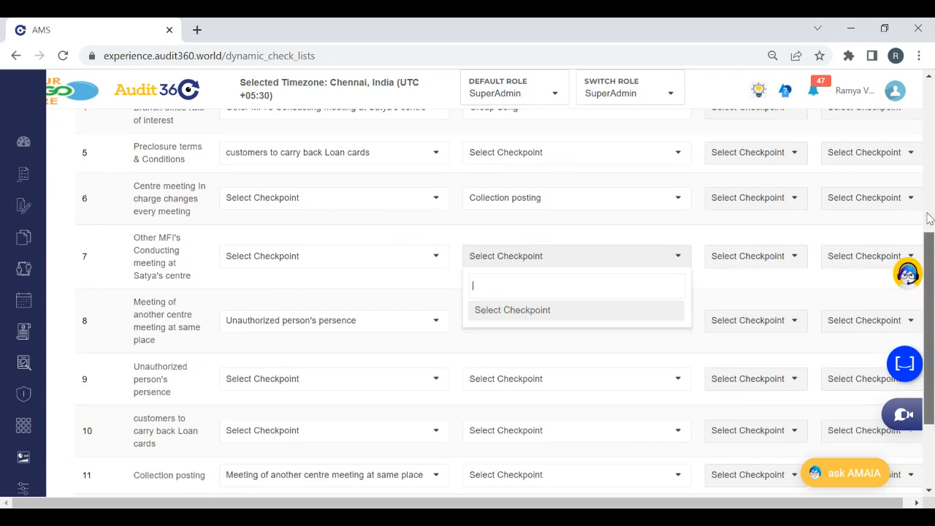
scroll(906, 183, up, 5)
scroll(908, 177, down, 2)
drag(906, 173, 923, 108)
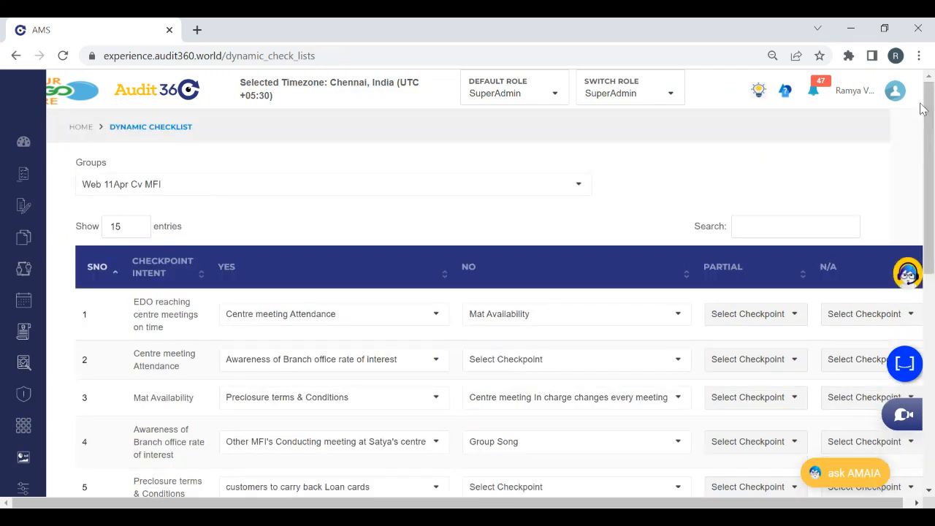
scroll(755, 186, down, 4)
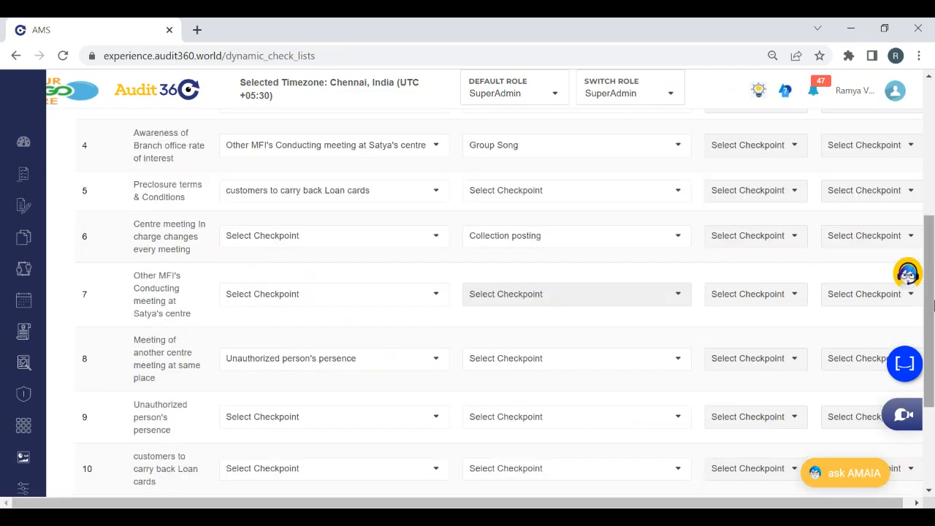
drag(932, 305, 930, 162)
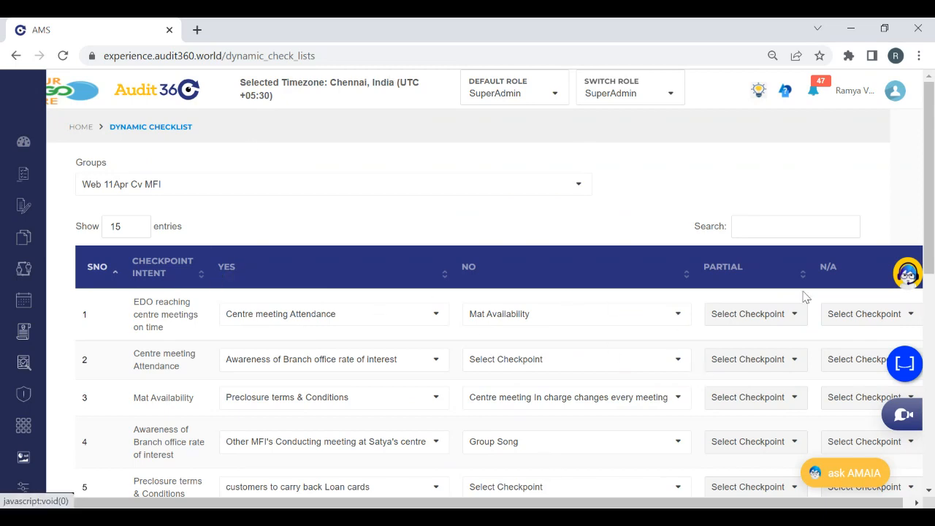
scroll(934, 108, down, 5)
scroll(934, 108, up, 5)
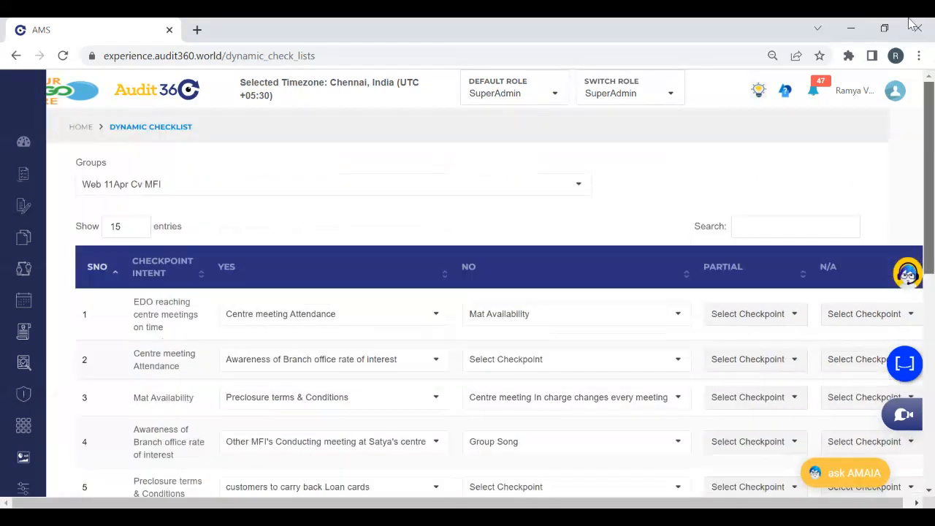
Step: Start a new audit type named Web 18 Apr with auditee type Branch and continue to its definition
mouse_move(33, 114)
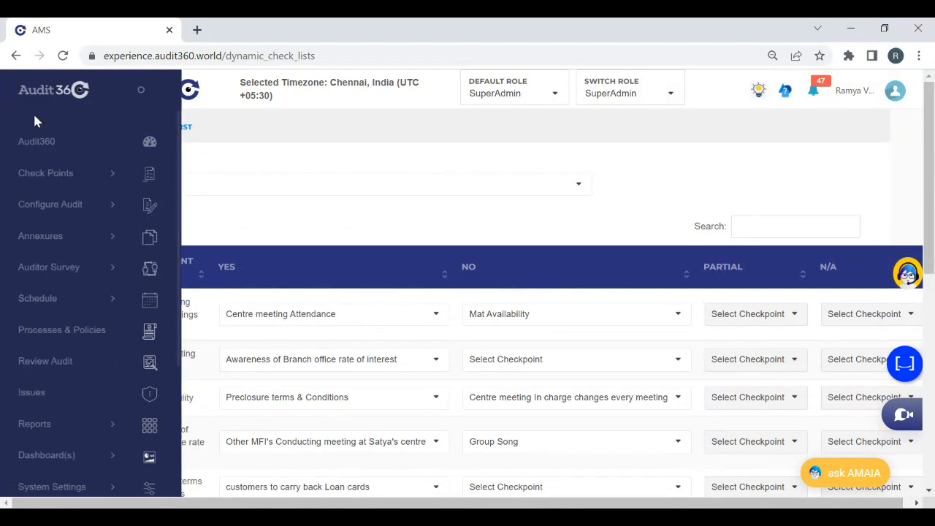
click(21, 204)
click(85, 246)
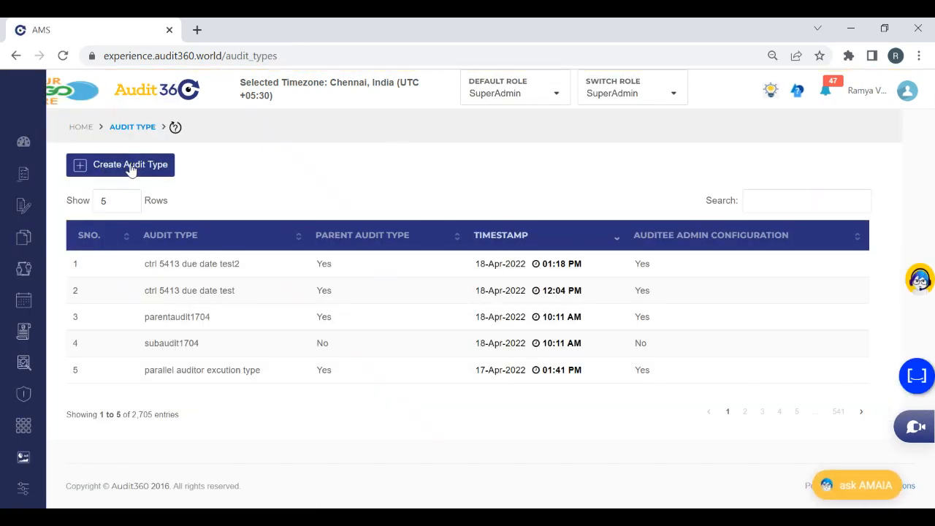
click(130, 168)
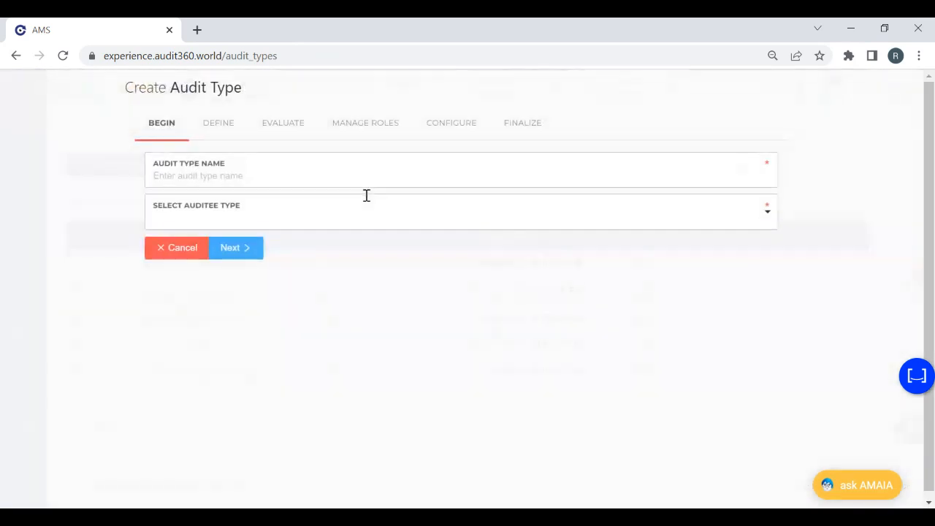
click(189, 180)
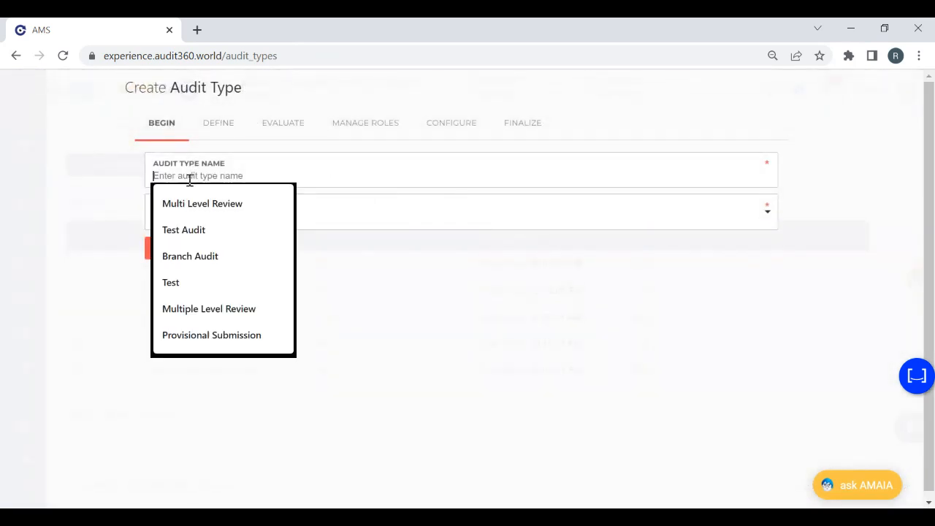
text(Web)
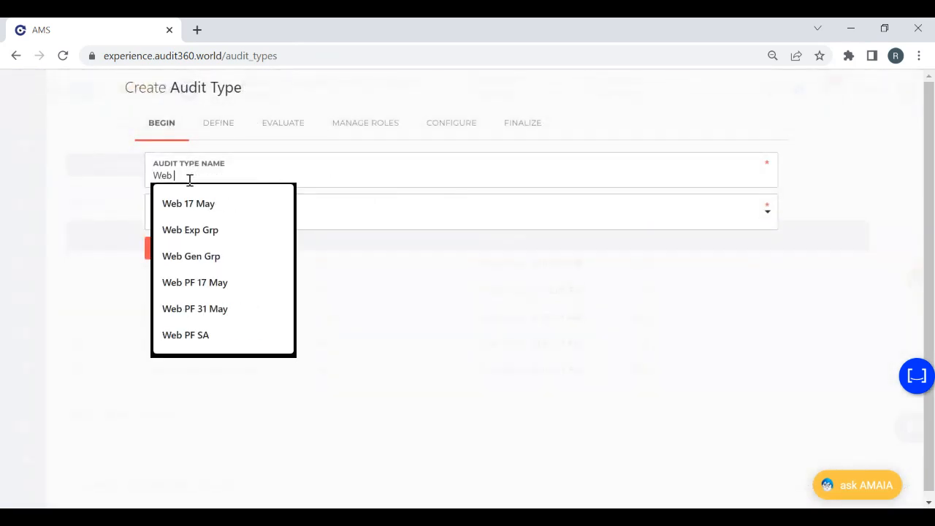
text( 18 Apr)
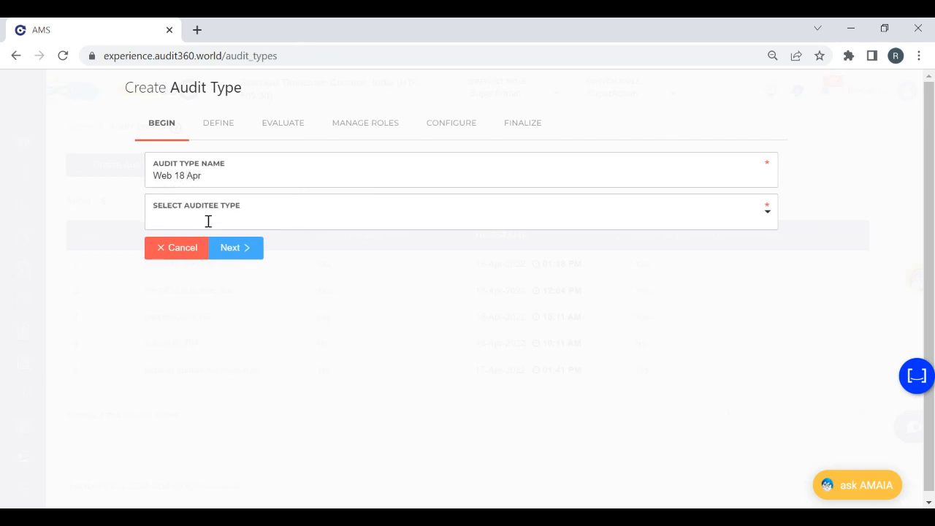
click(208, 222)
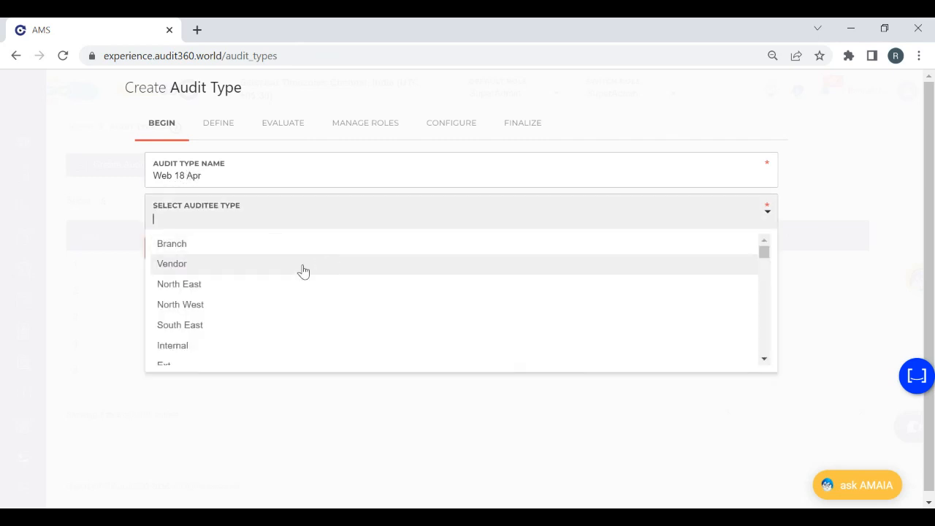
click(253, 242)
click(243, 256)
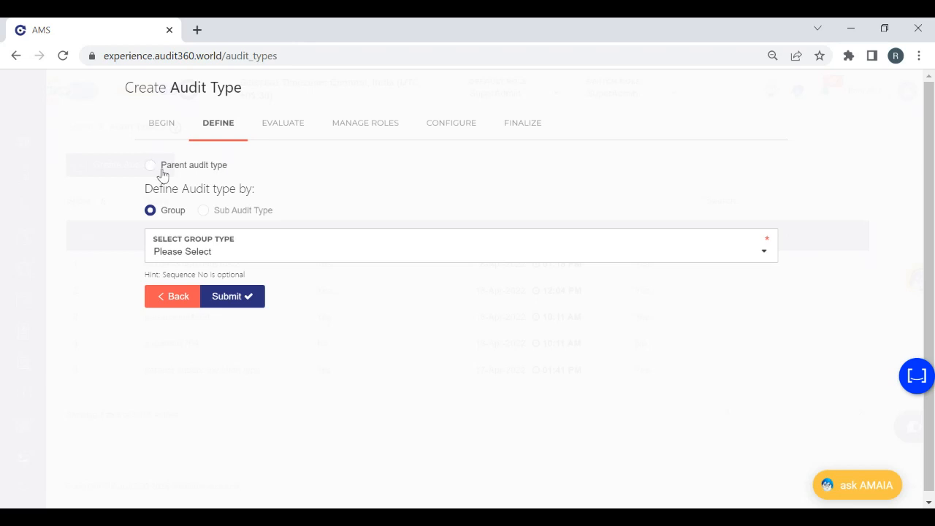
Step: Mark it as a parent audit type defined by group, with General Group as the group type
click(151, 166)
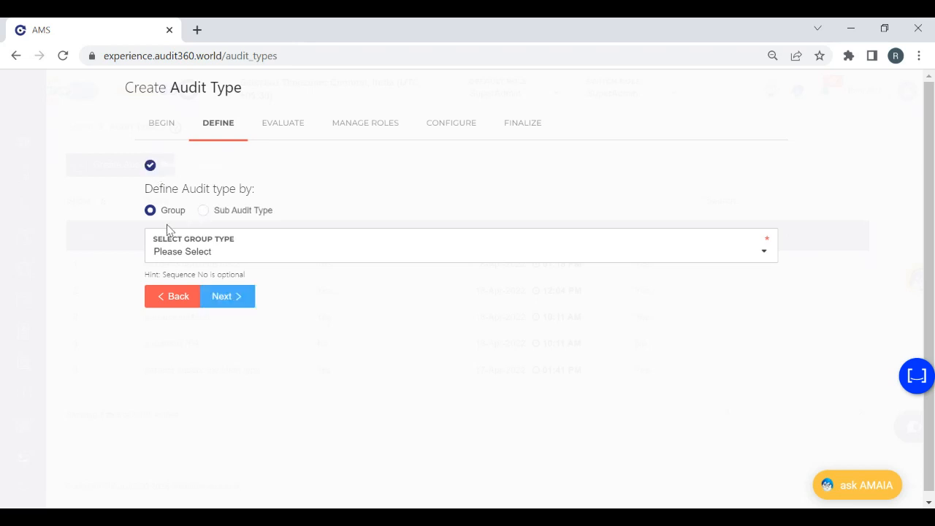
click(267, 257)
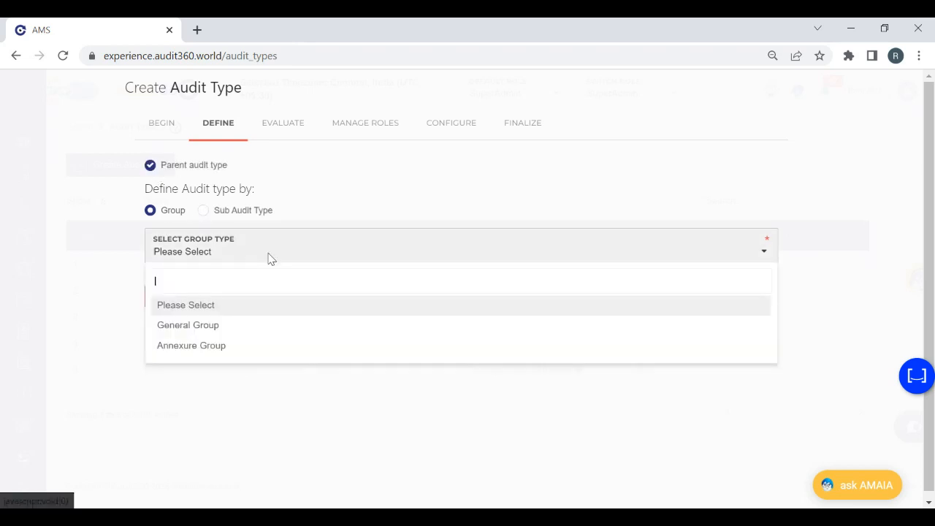
click(247, 327)
Step: Select the first Web 11Apr Cv MFI entry as the checkpoint group and look through its listed checkpoints
click(210, 297)
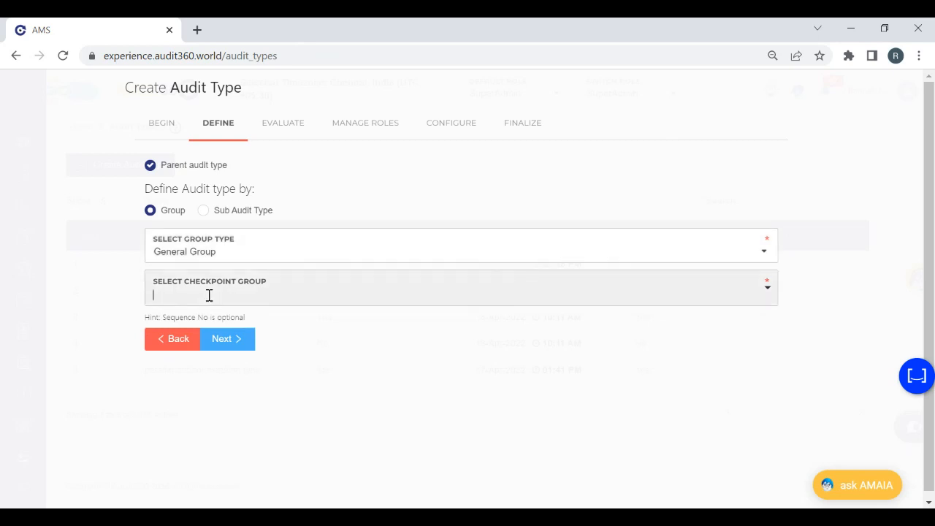
text(Web)
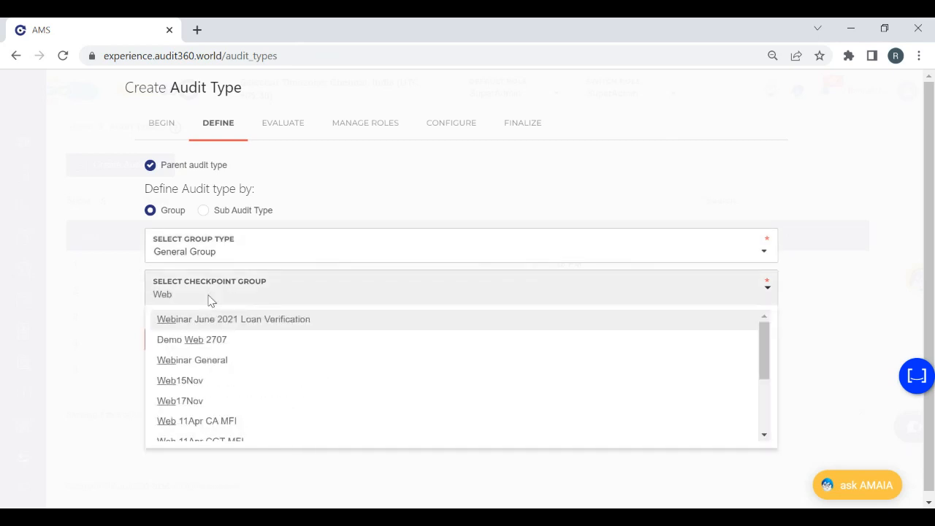
text( 11)
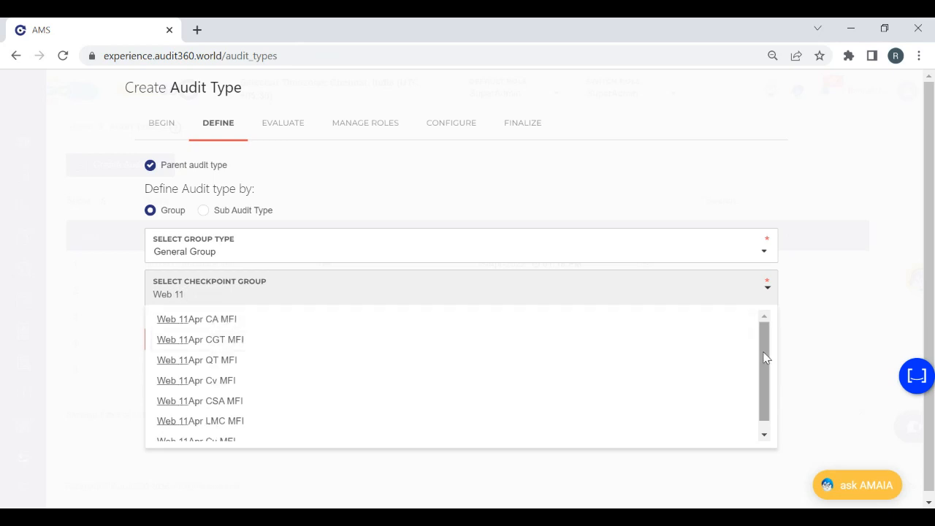
drag(765, 355, 766, 387)
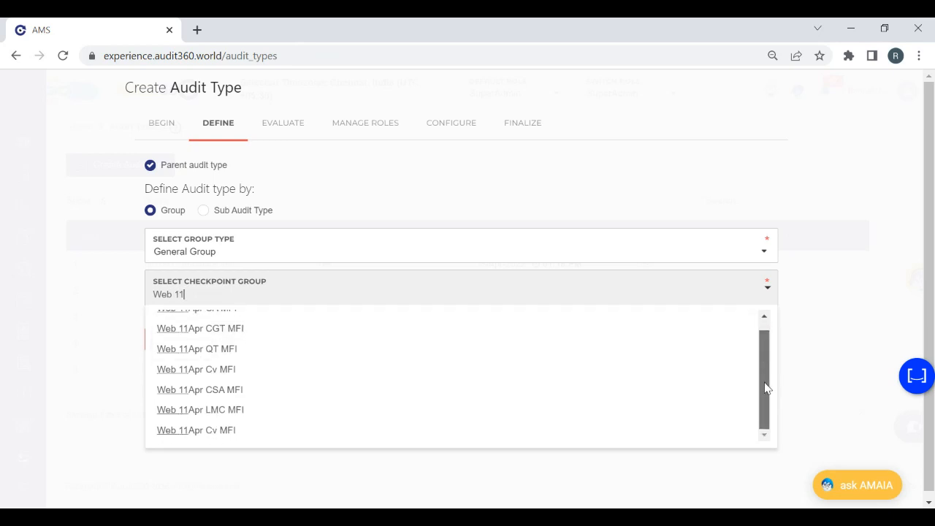
click(196, 374)
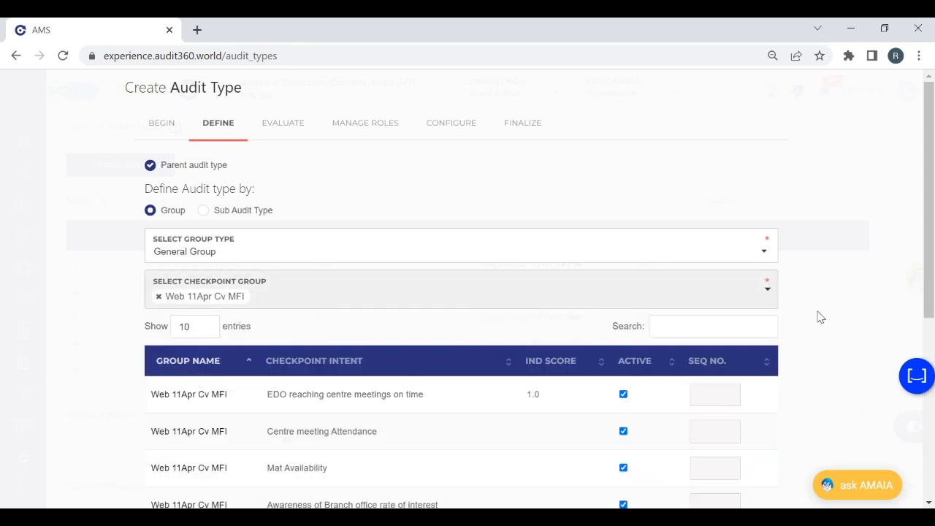
drag(932, 219, 918, 331)
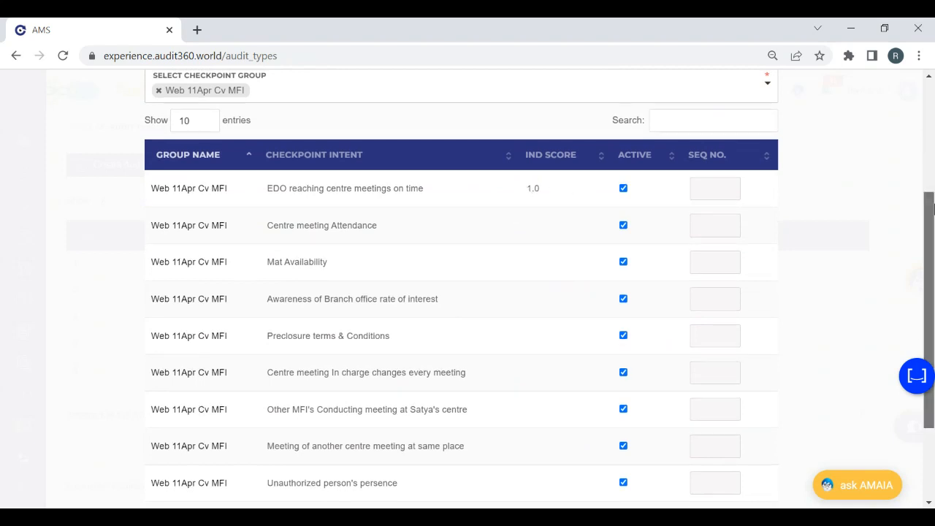
drag(933, 218, 934, 285)
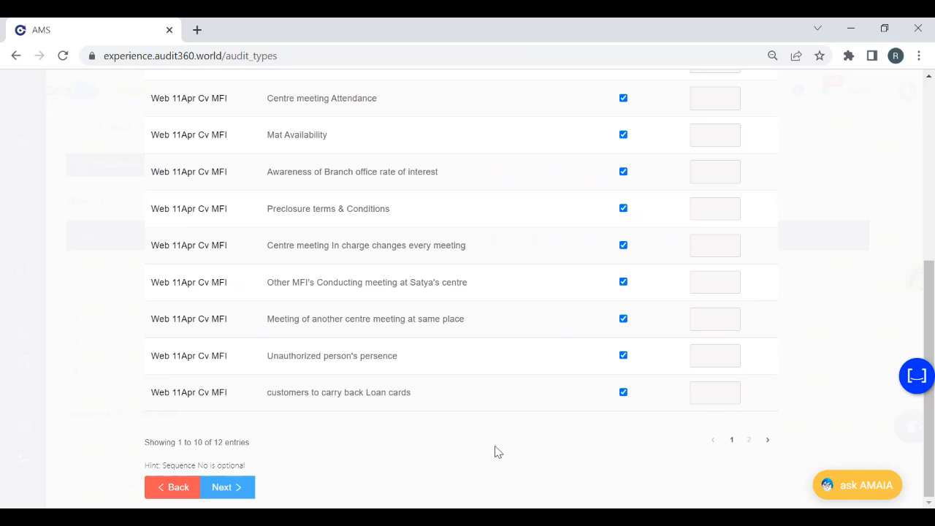
drag(932, 297, 882, 149)
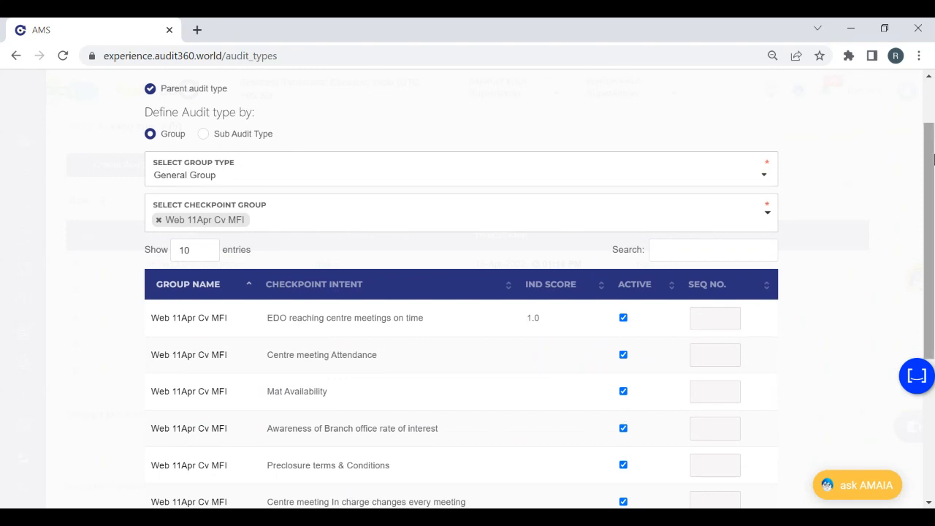
scroll(934, 168, up, 2)
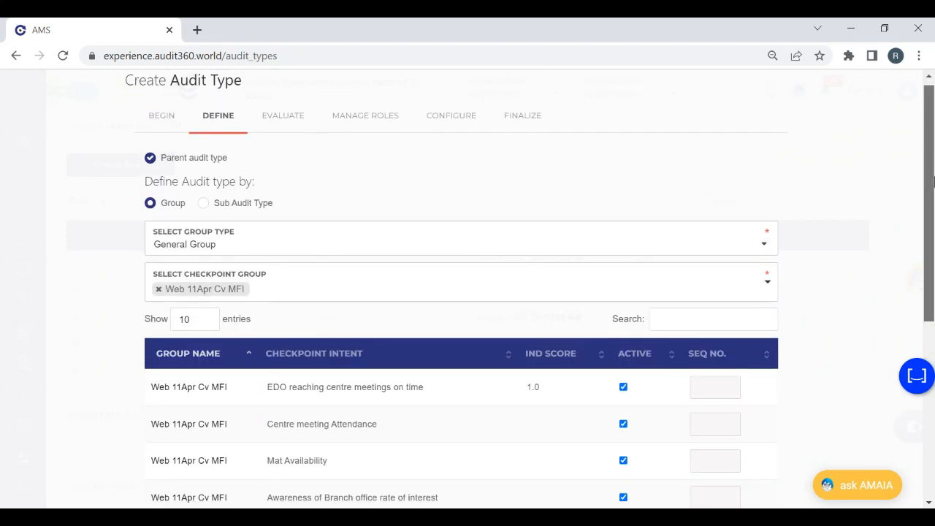
scroll(933, 181, down, 1)
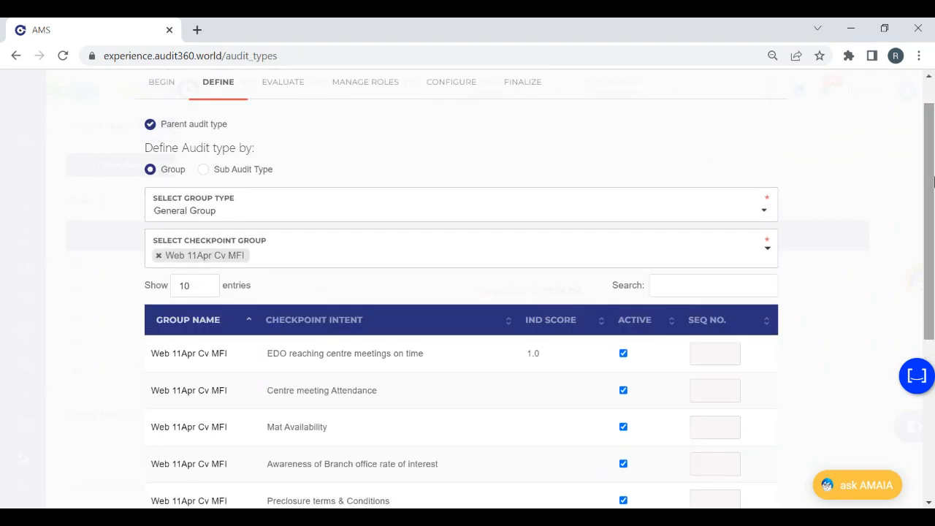
Step: Try adding the checkpoint group Physical and Enviromental security beside Web 11Apr Cv MFI, compare its sequence number field, and remove the group
click(292, 249)
click(286, 266)
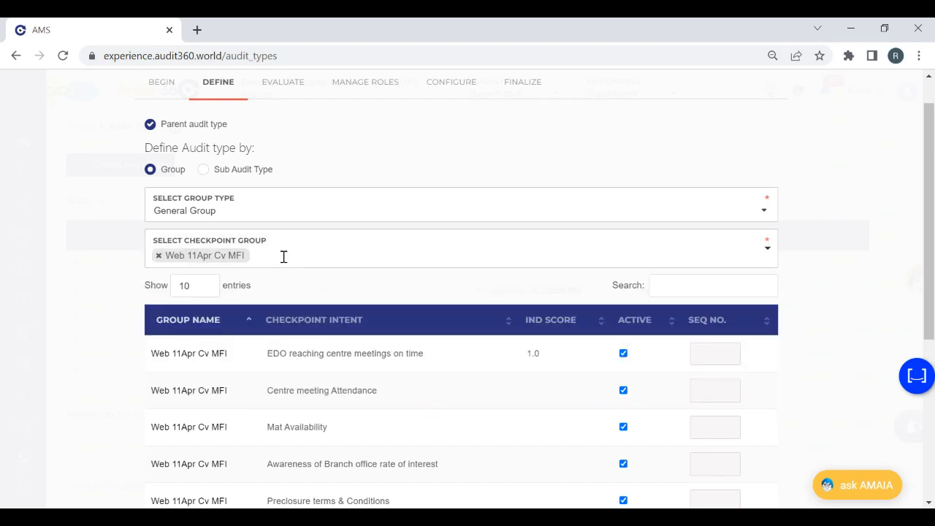
click(283, 256)
click(283, 257)
click(284, 257)
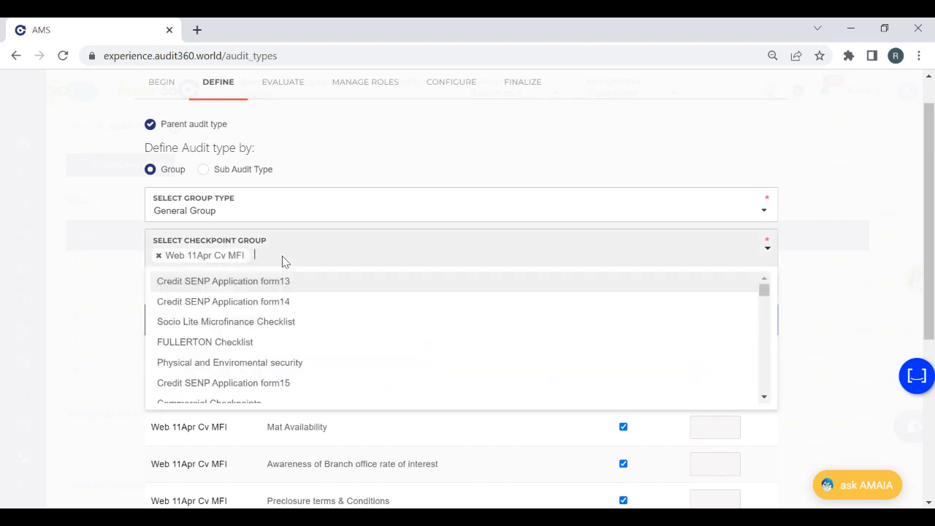
click(249, 372)
drag(932, 252, 895, 198)
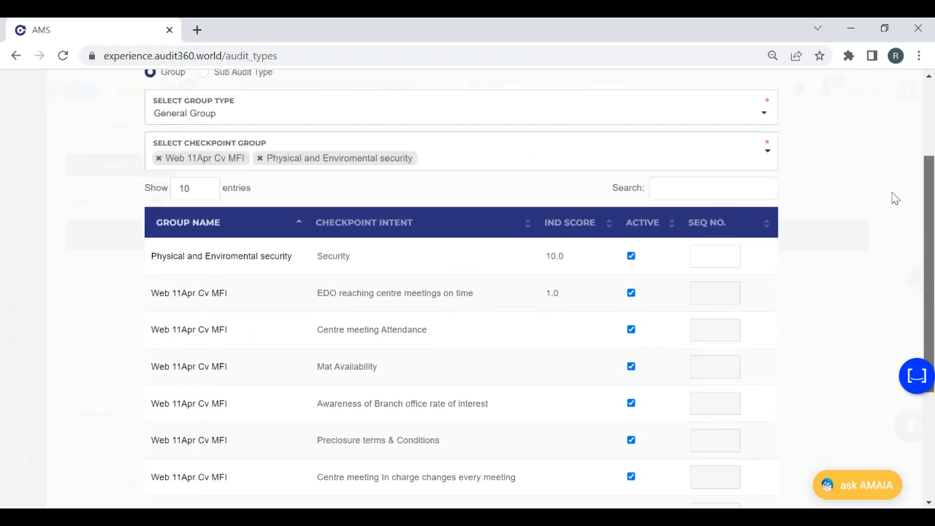
scroll(894, 197, up, 1)
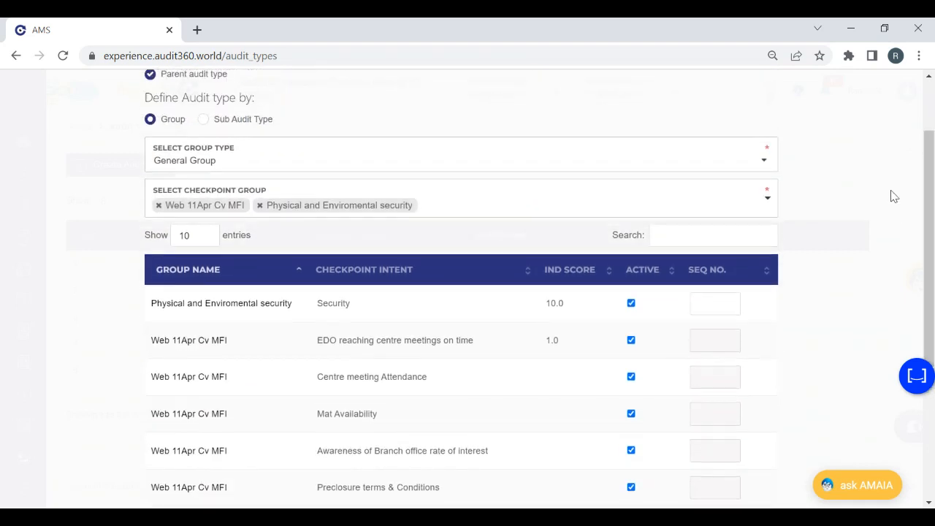
click(260, 205)
Step: Add Credit SENP Application form15 as a second checkpoint group of the audit type
click(286, 211)
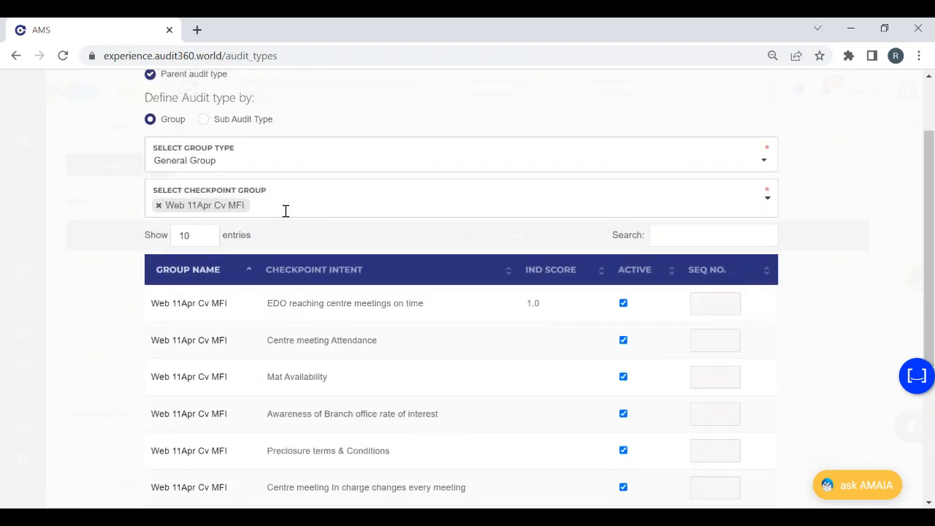
double_click(285, 212)
click(286, 211)
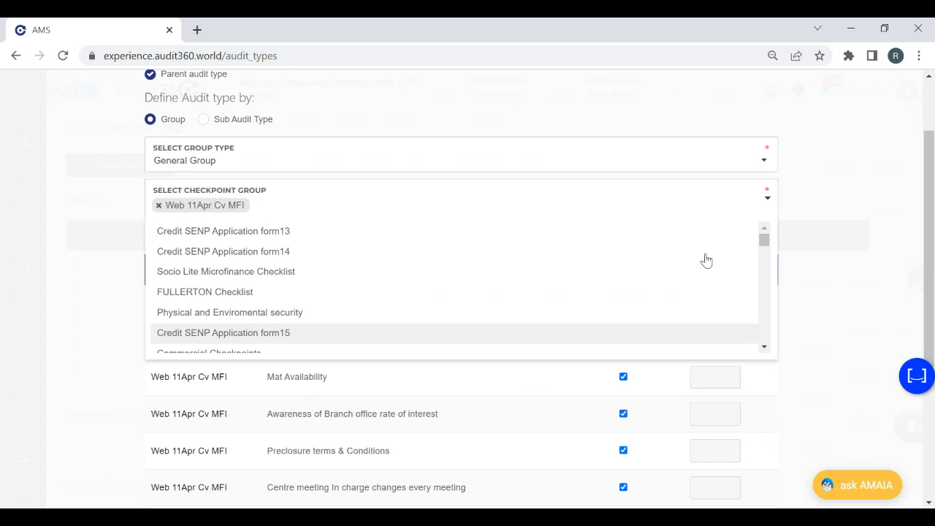
key(Return)
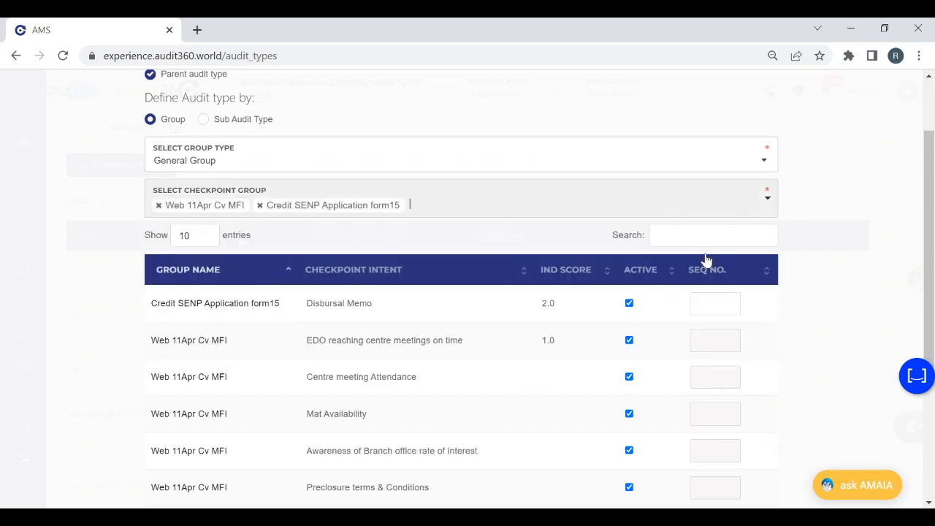
Step: Replace Credit SENP Application form15 with Licence of branch as the second checkpoint group
click(259, 206)
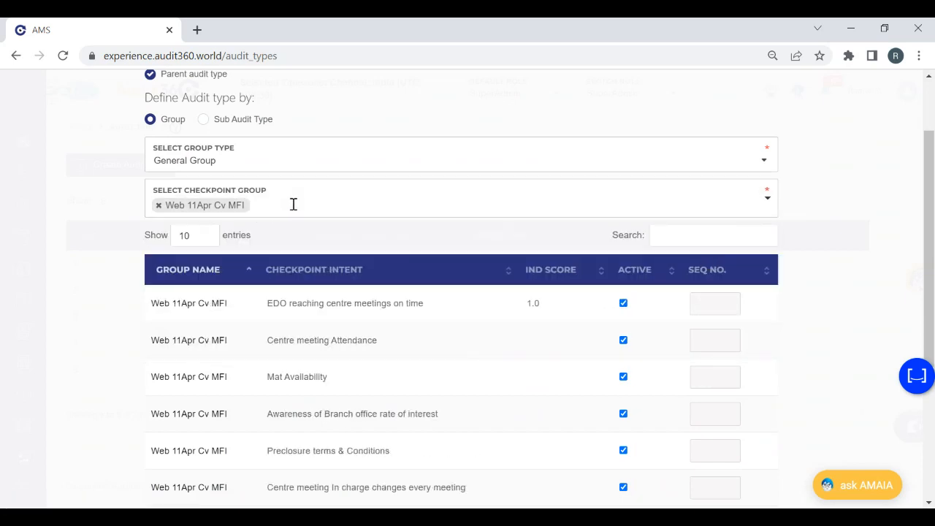
click(293, 204)
text(bran)
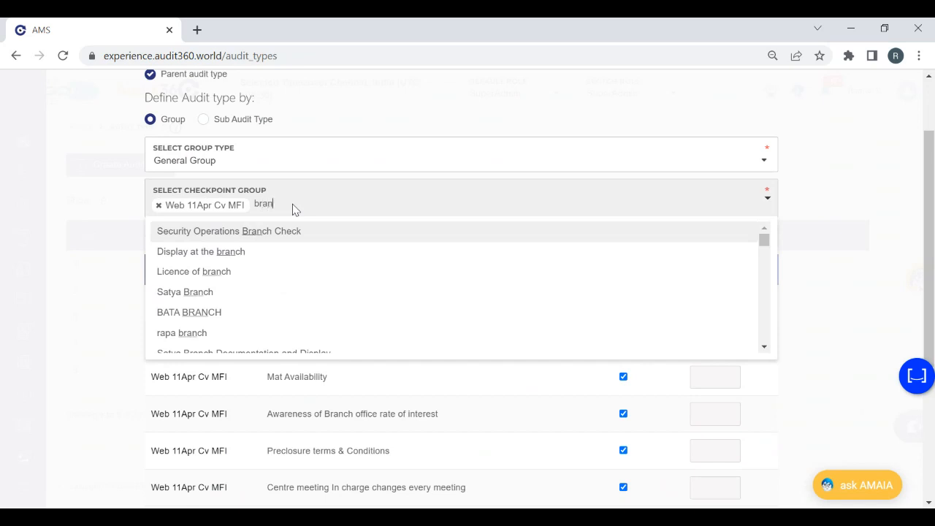
click(225, 280)
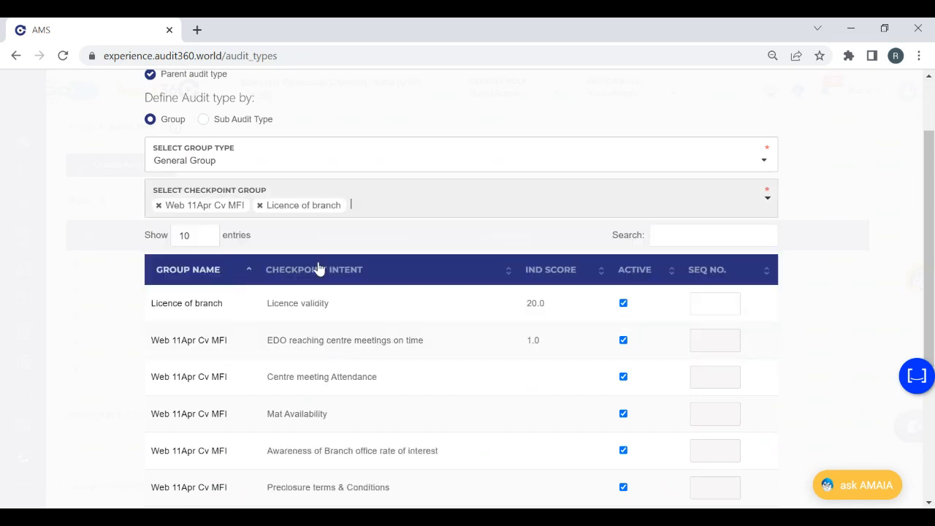
Step: Swap the Licence of branch checkpoint group for Branch Compliance Maintenance
click(260, 206)
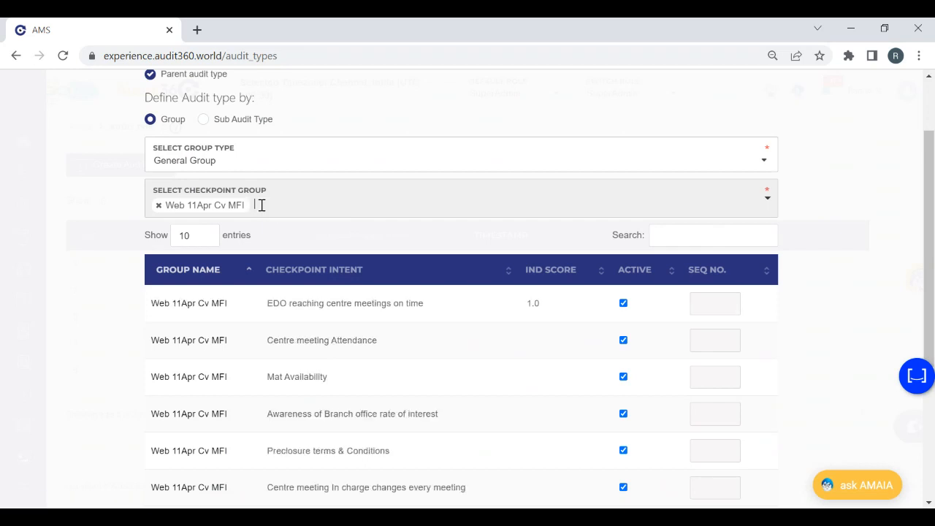
click(262, 206)
text(G)
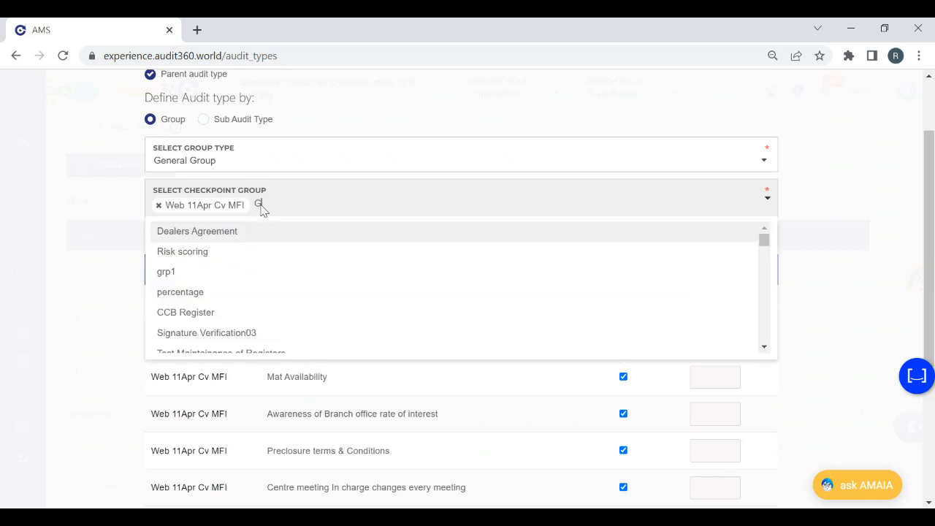
key(BackSpace)
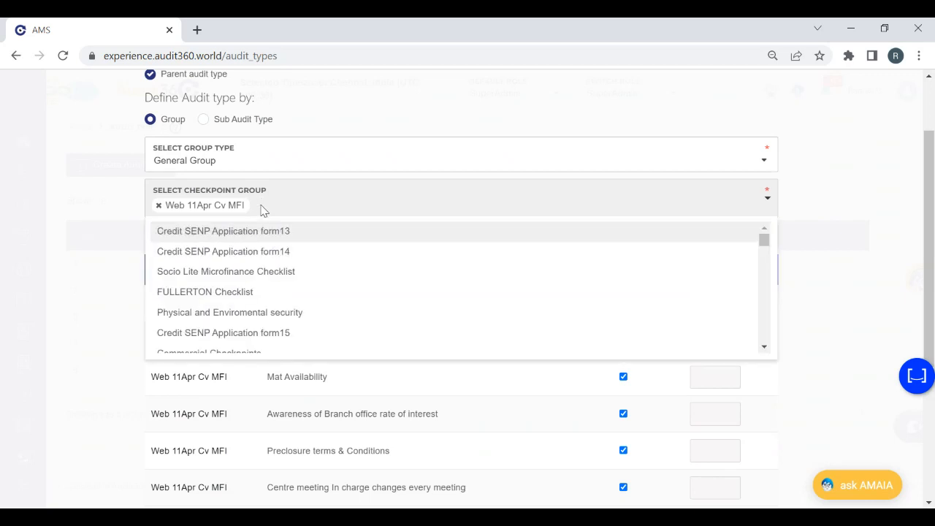
text(Branch)
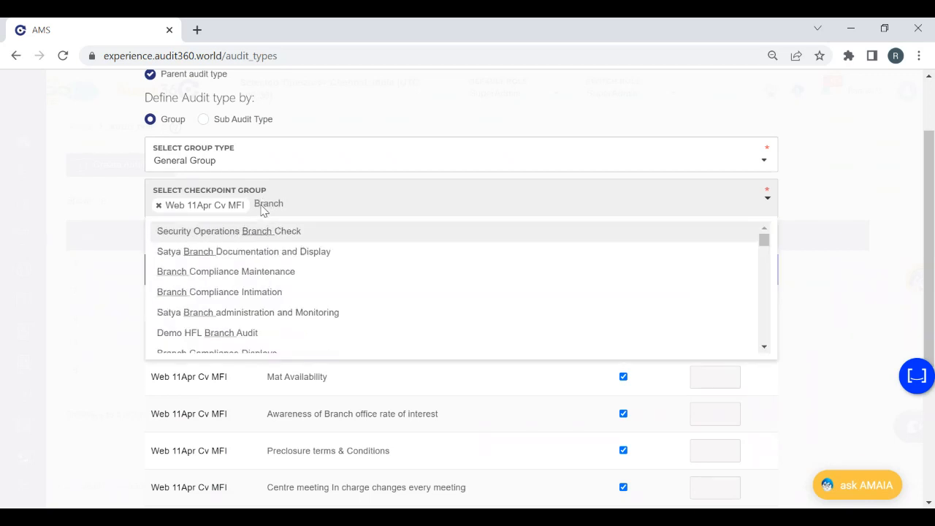
click(240, 271)
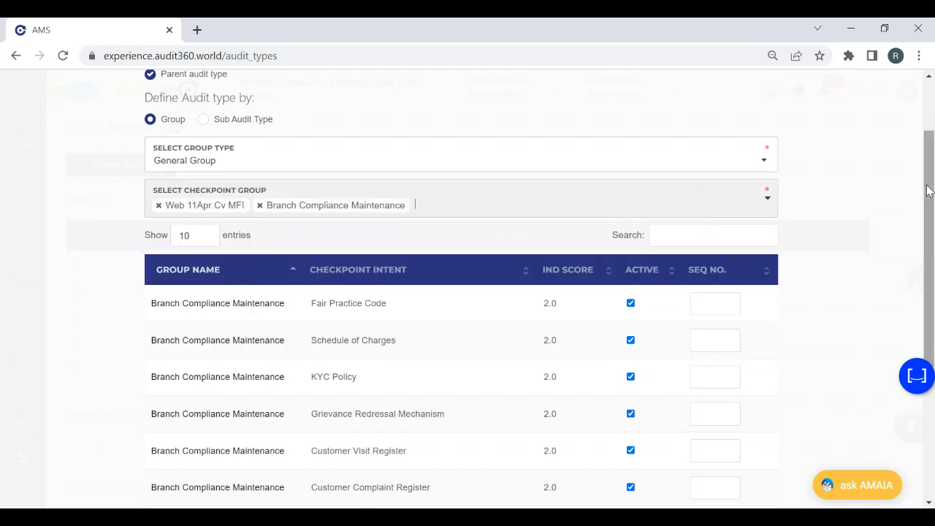
Step: Deactivate the Schedule of Charges, Grievance Redressal Mechanism, Customer Complaint Register and FRFC checkpoints, and proceed to the evaluation settings
drag(929, 192, 908, 347)
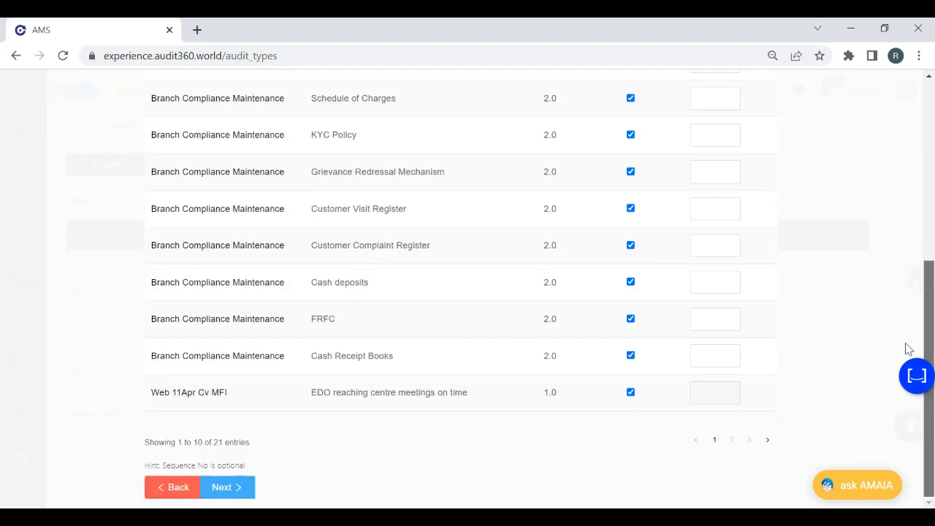
scroll(910, 314, up, 3)
scroll(902, 267, down, 1)
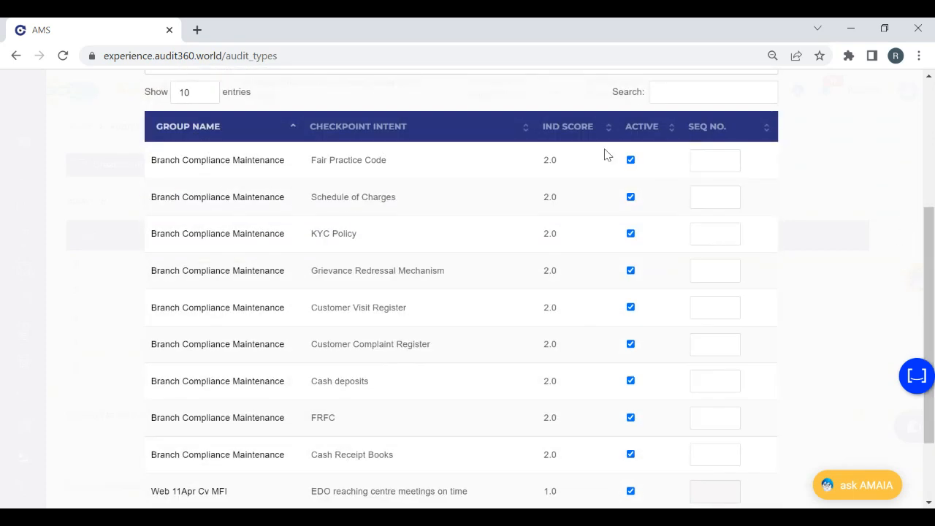
click(630, 197)
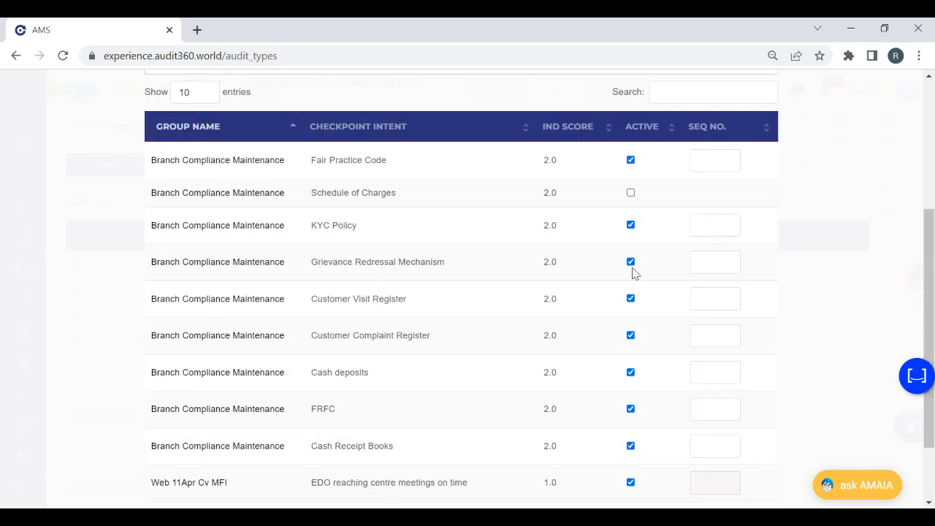
click(630, 261)
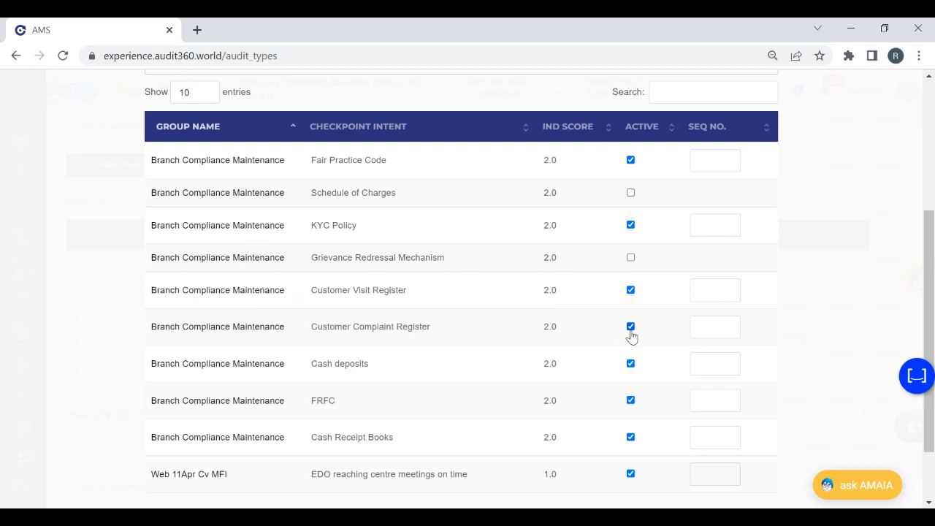
click(631, 327)
click(632, 392)
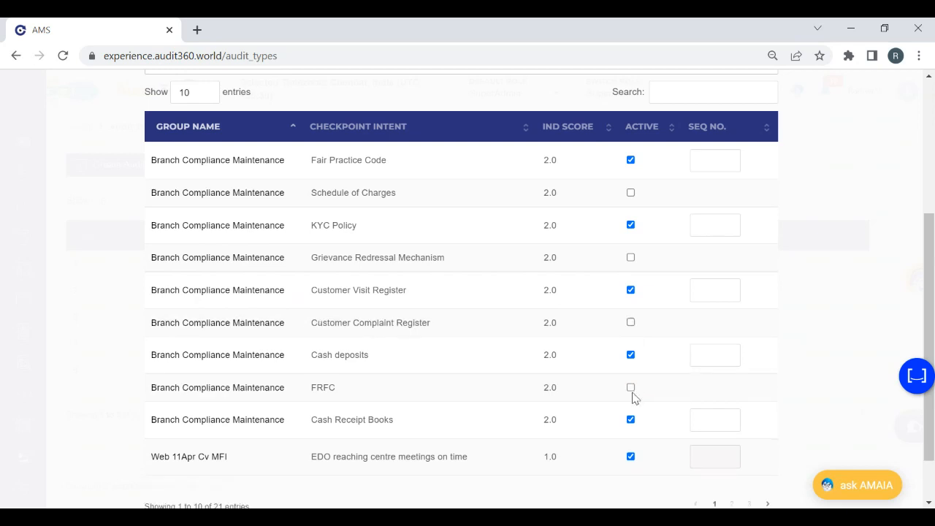
scroll(934, 310, down, 1)
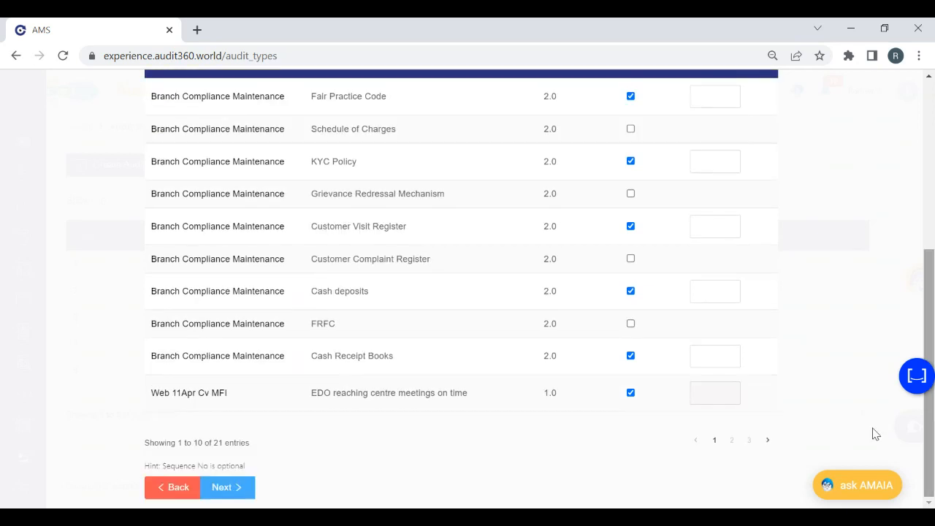
click(228, 487)
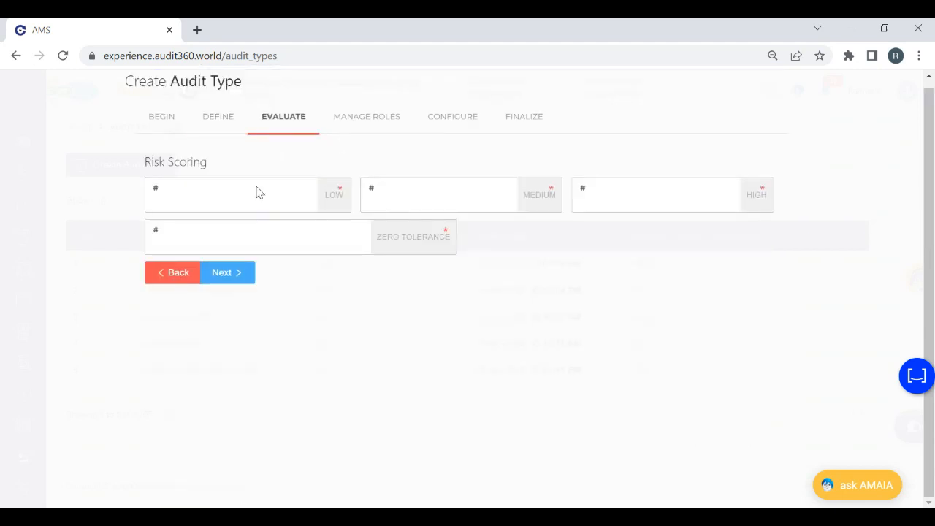
Step: Set the risk scores to 15 low, 30 medium, 45 high and 60 zero tolerance, and continue without configuring roles
click(258, 194)
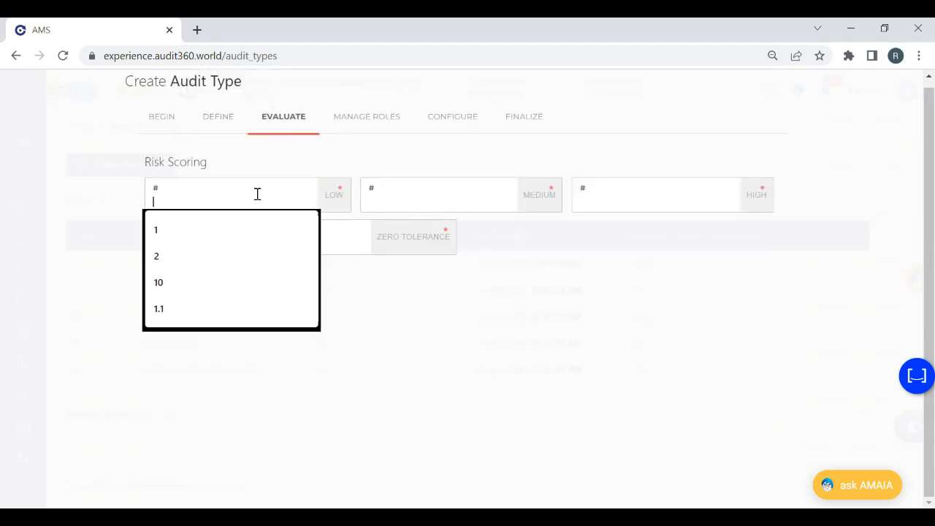
text(15)
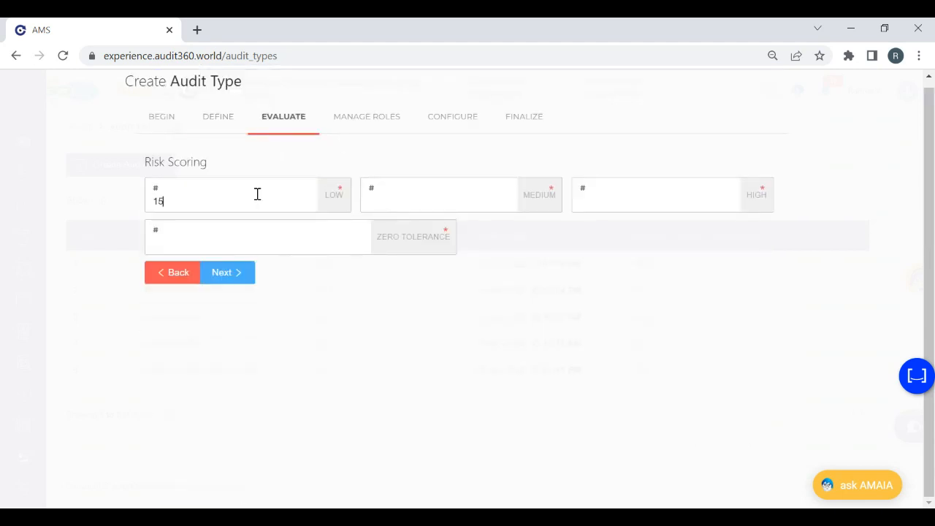
text(30)
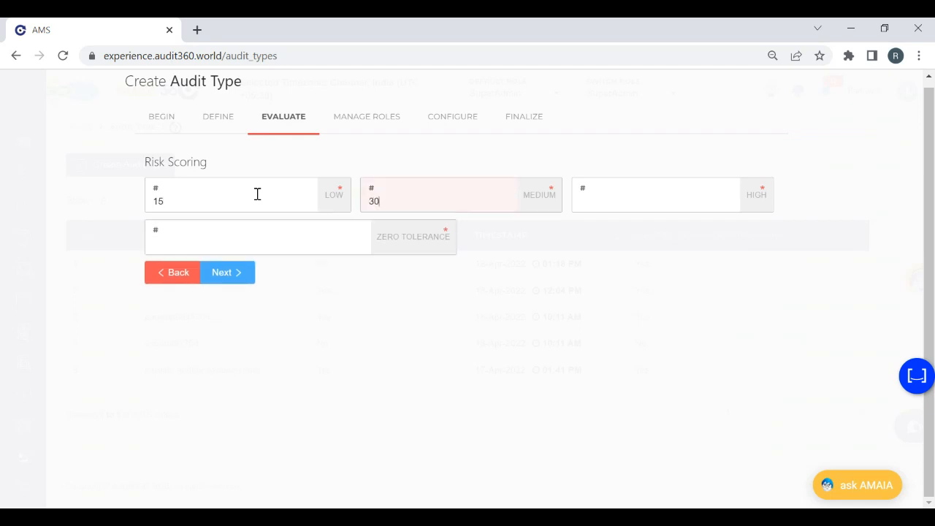
key(Tab)
text(45)
key(Tab)
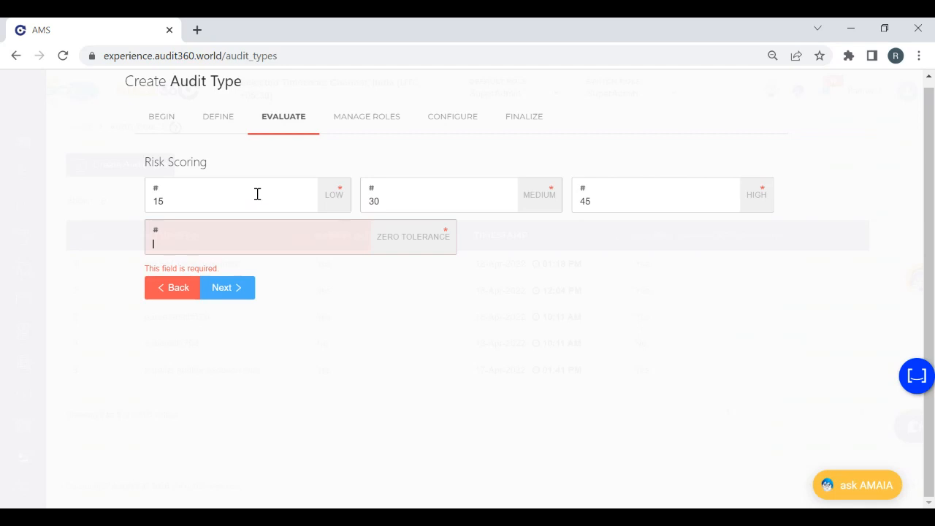
text(60)
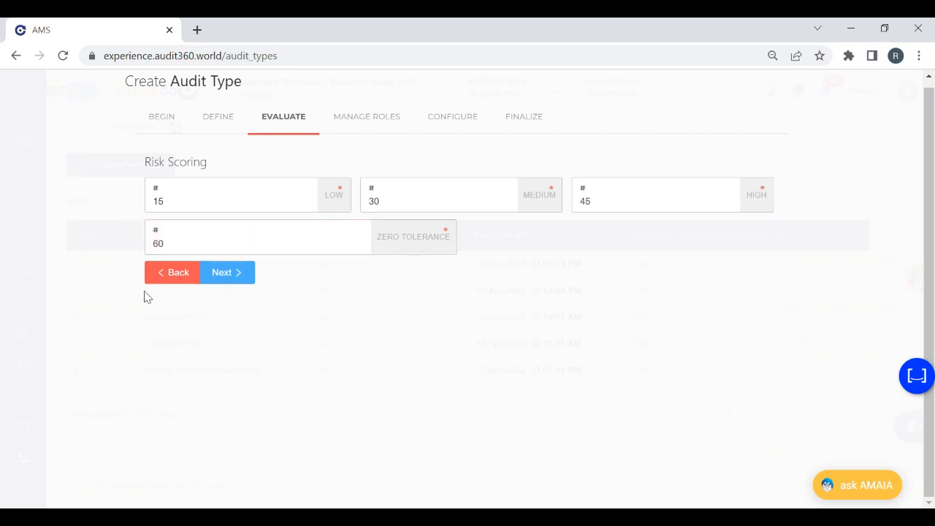
click(221, 276)
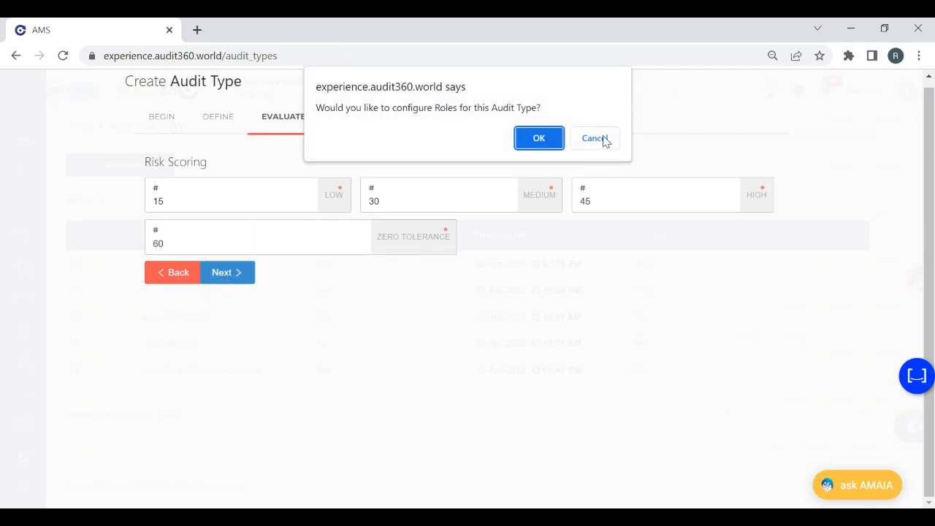
click(602, 138)
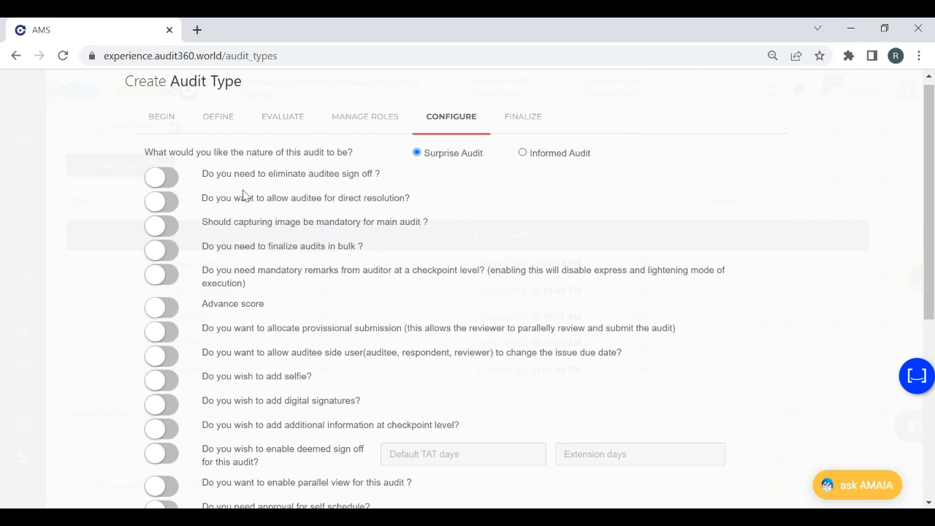
Step: Turn on the elimination of auditee sign-off and choose Admin as the verifier
click(175, 183)
drag(934, 167, 903, 366)
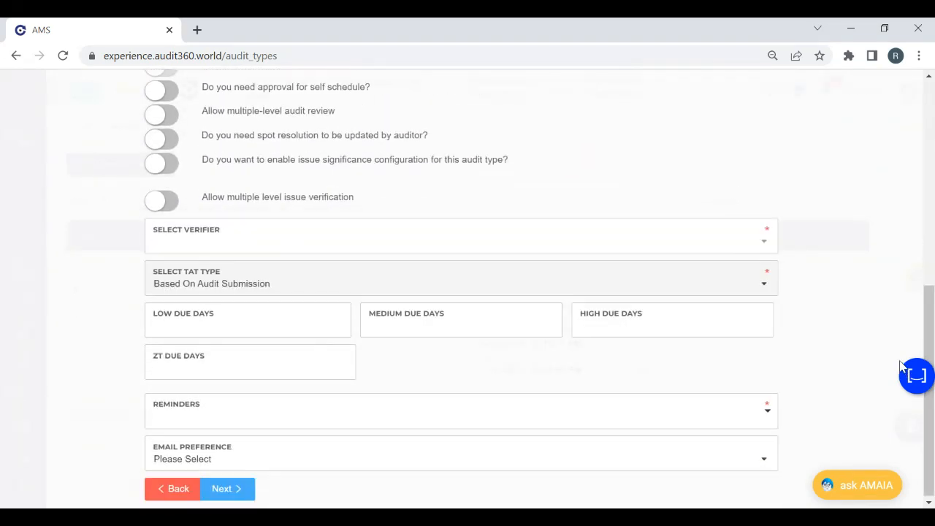
click(271, 243)
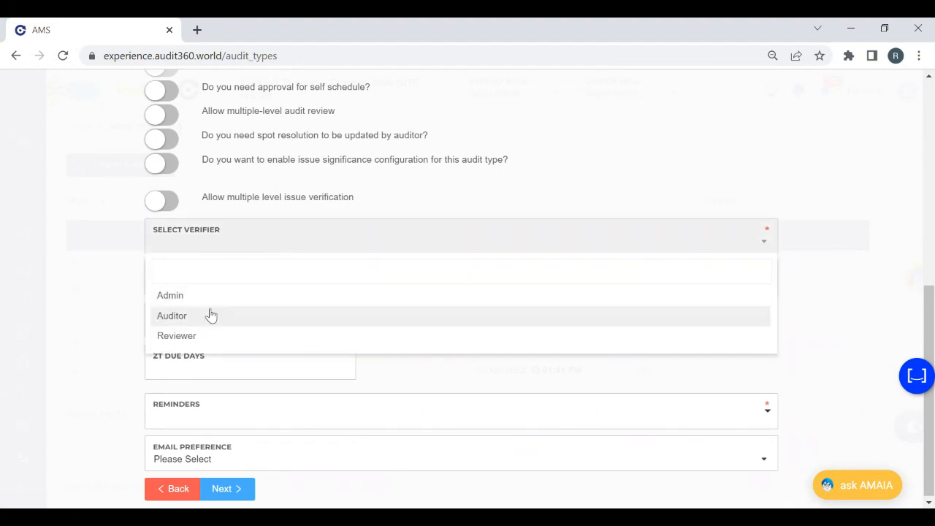
click(184, 296)
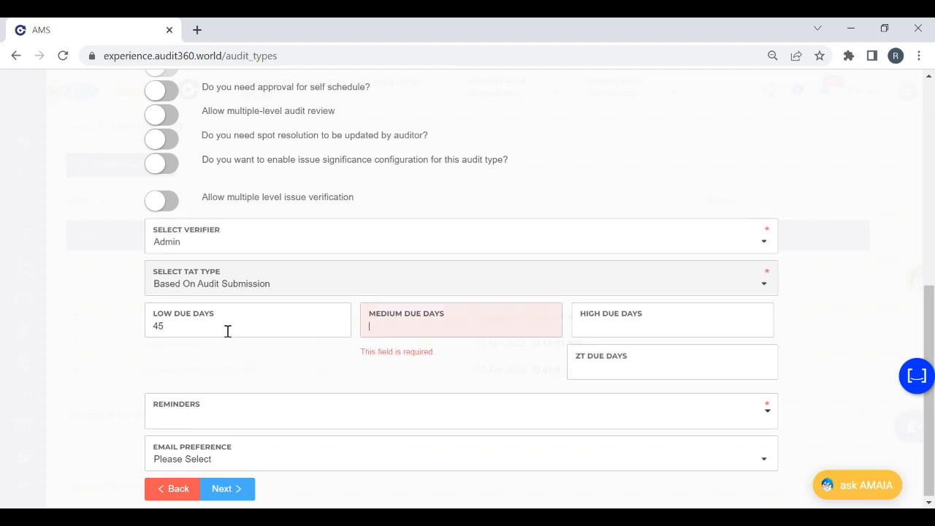
Step: Fill in the due days, with 45 for low, 35 for medium and 15 for ZT, and proceed to finalizing the audit type
text(35)
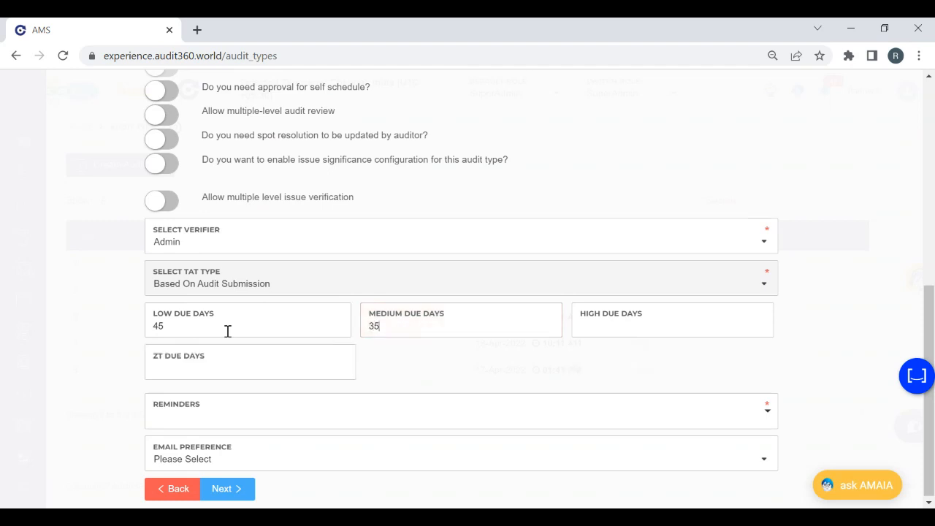
key(Tab)
text(2)
text(15)
click(236, 496)
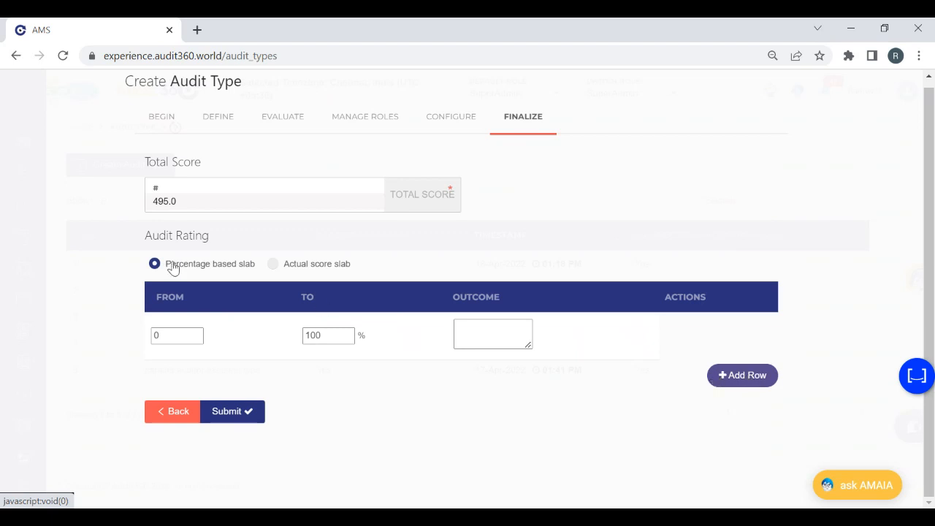
Step: Add a second percentage rating slab, give outcome B to 0–50% and A to 50.01–100%, and submit the audit type
click(752, 376)
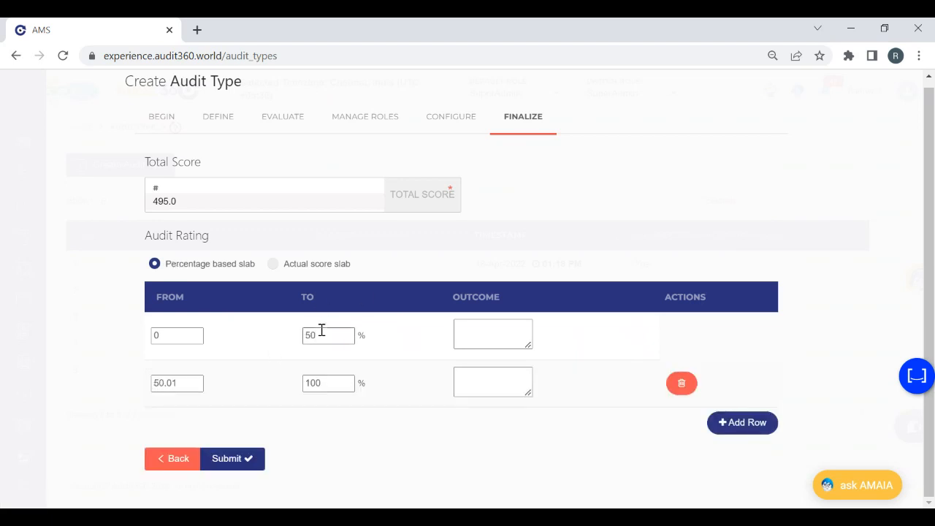
click(493, 331)
text(B)
click(501, 384)
text(A)
click(231, 460)
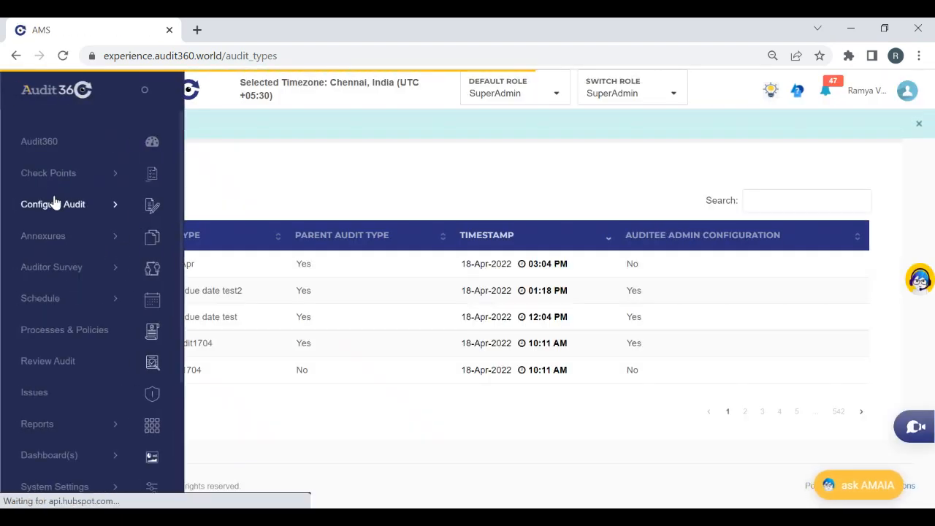
Step: Open the auditee admin configuration for the audit type Web 18 Apr
click(53, 204)
click(61, 278)
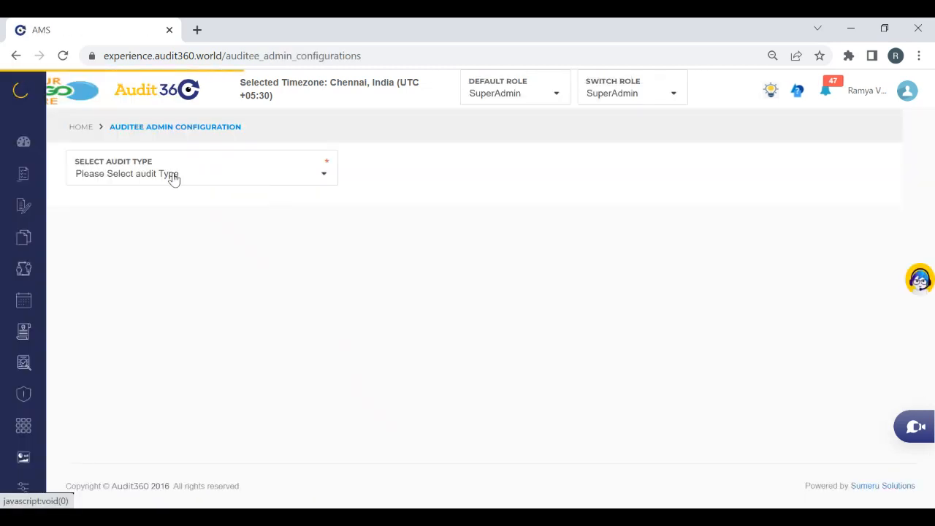
click(176, 176)
text(Web 1)
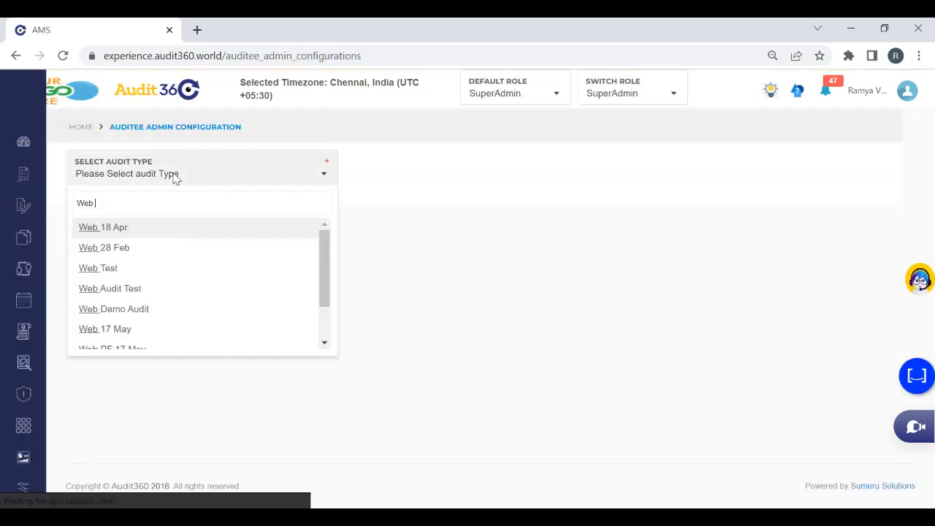
click(133, 234)
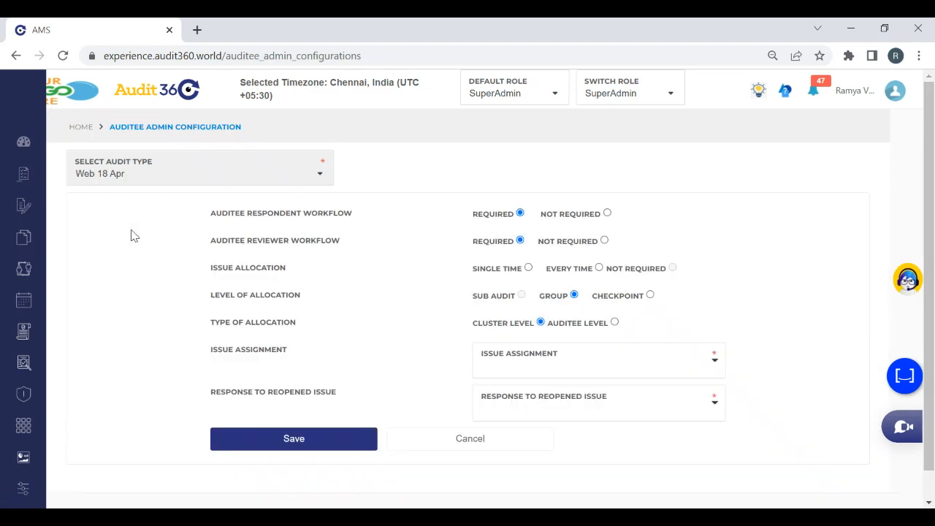
Step: Set both the auditee respondent and auditee reviewer workflows to not required and save the configuration
click(608, 214)
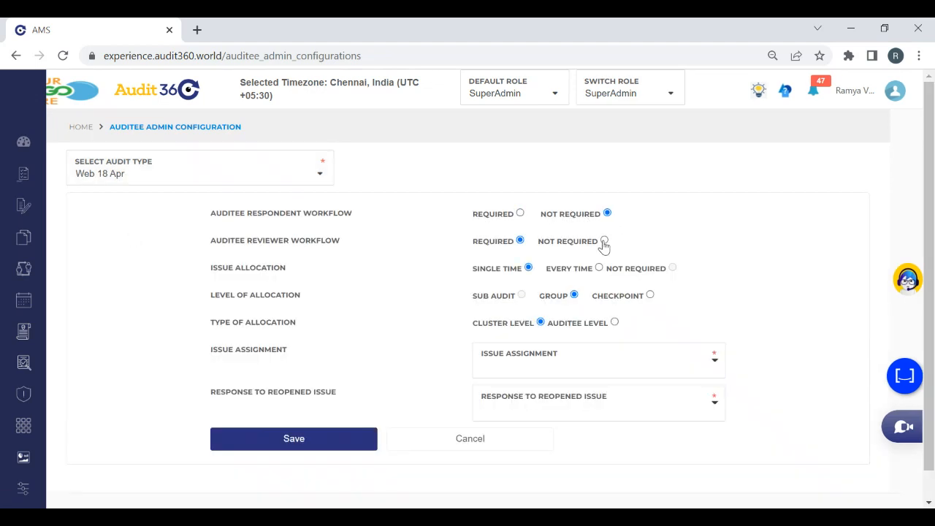
click(604, 241)
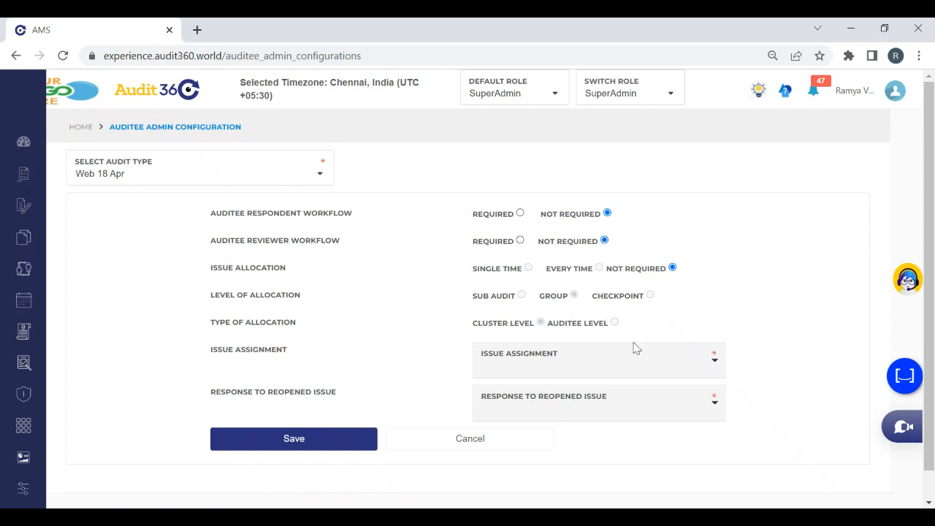
click(289, 438)
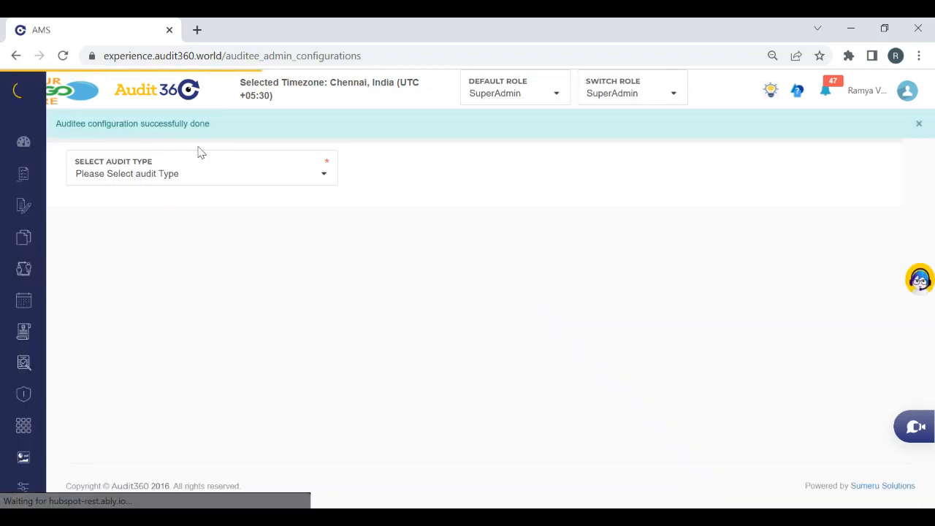
Step: Dismiss the configuration message and switch the active role to Auditor
click(920, 125)
click(643, 103)
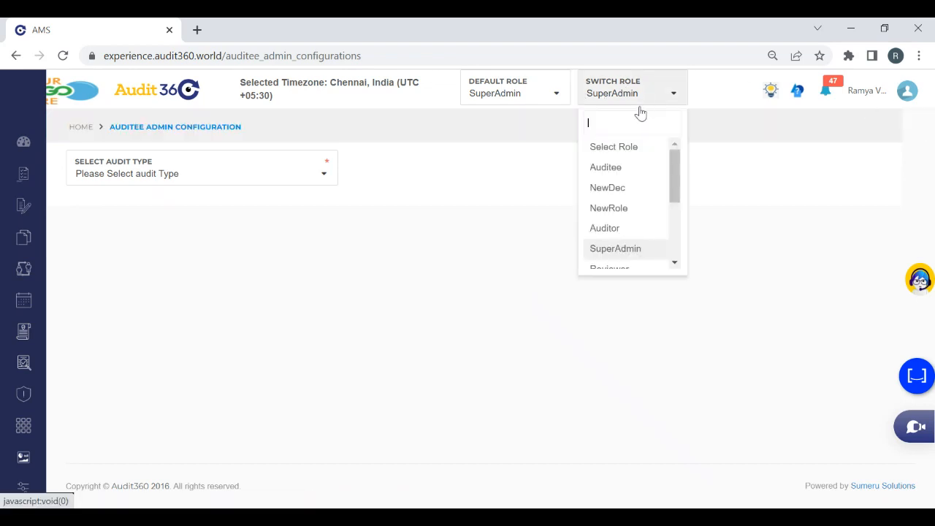
click(605, 229)
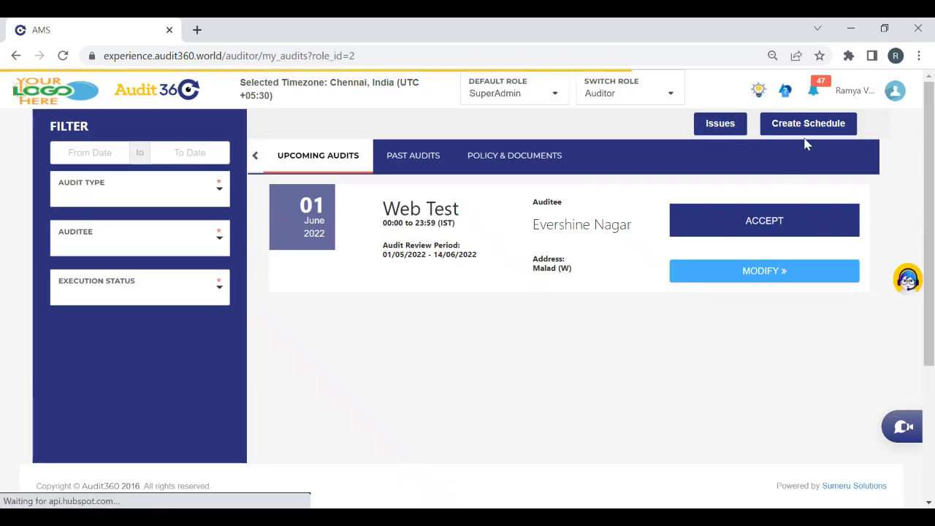
Step: Start a new audit schedule with audit type Web 18 Apr, auditee type Branch and auditee Evershine Nagar
click(803, 125)
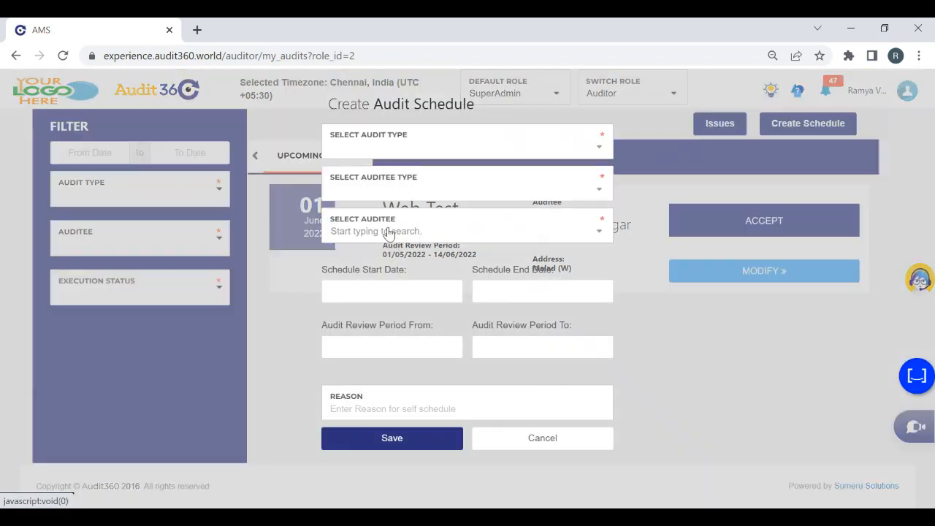
click(346, 149)
text(web)
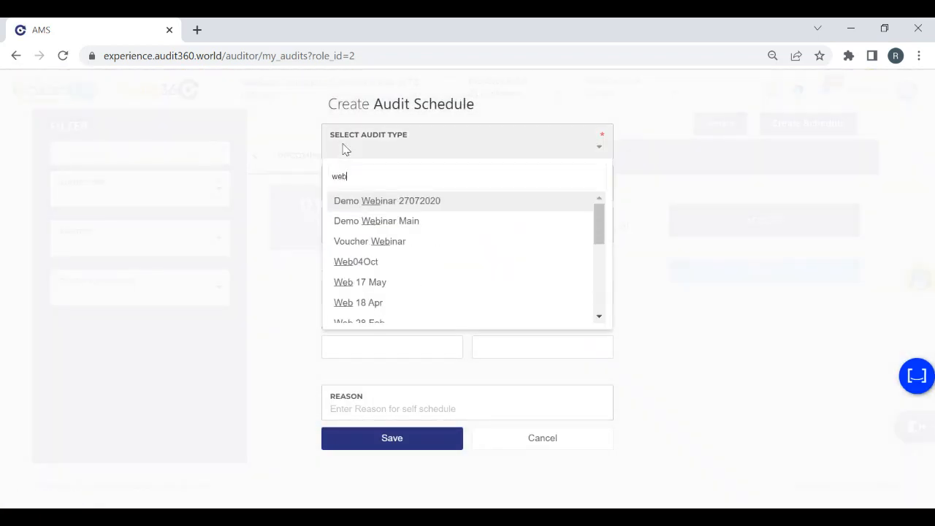
click(369, 221)
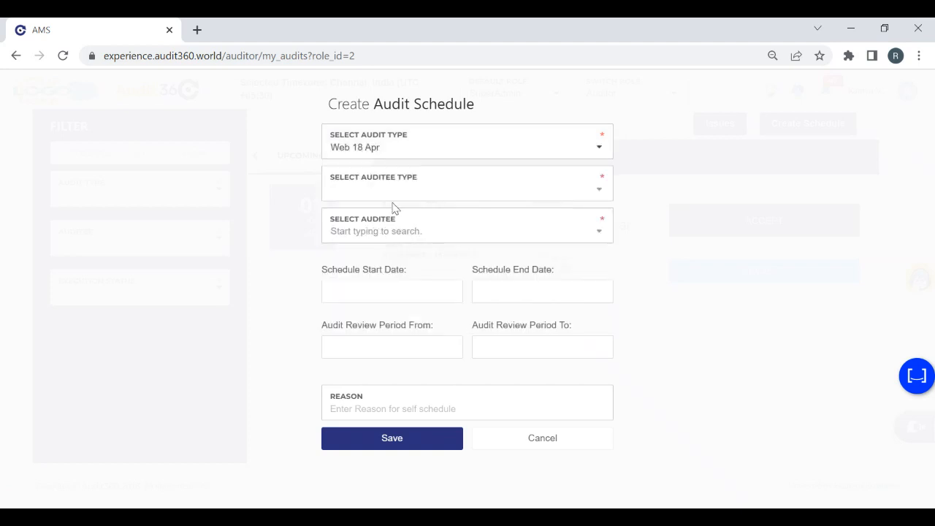
click(393, 194)
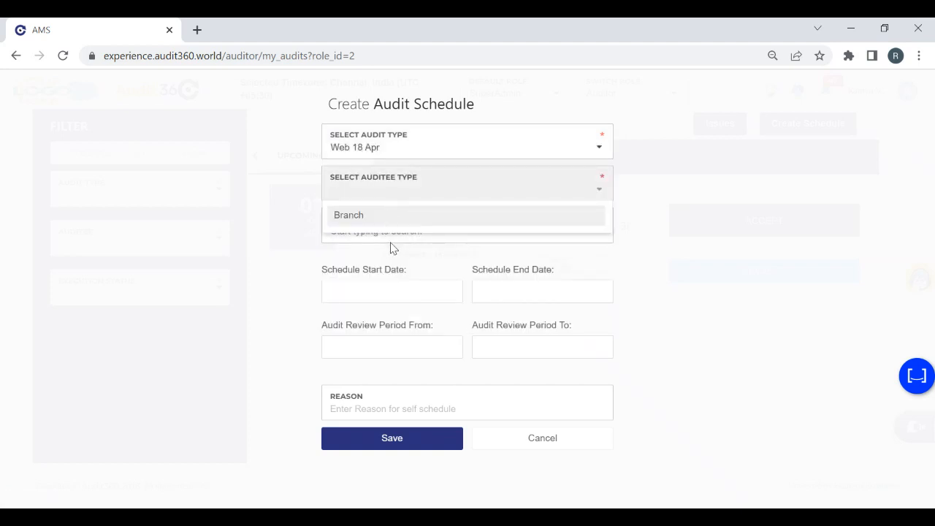
click(357, 221)
click(367, 232)
text(Ever)
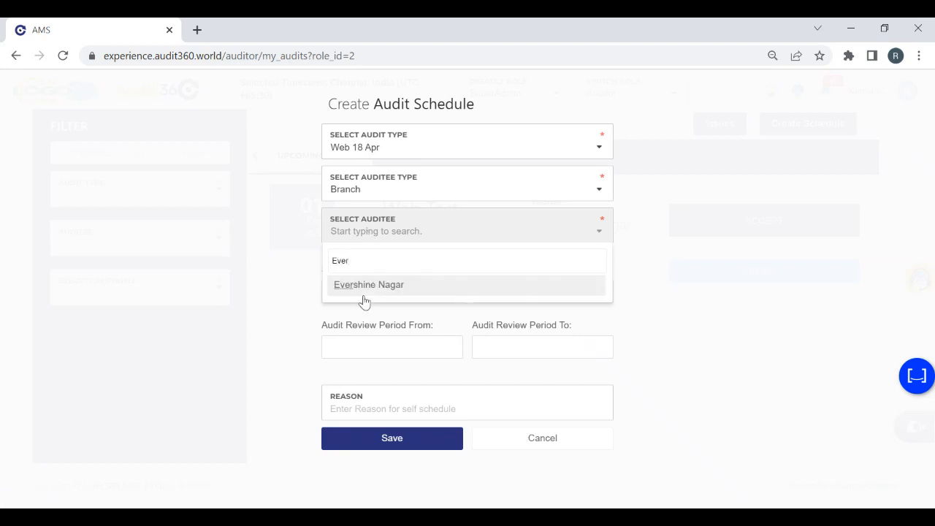
click(364, 287)
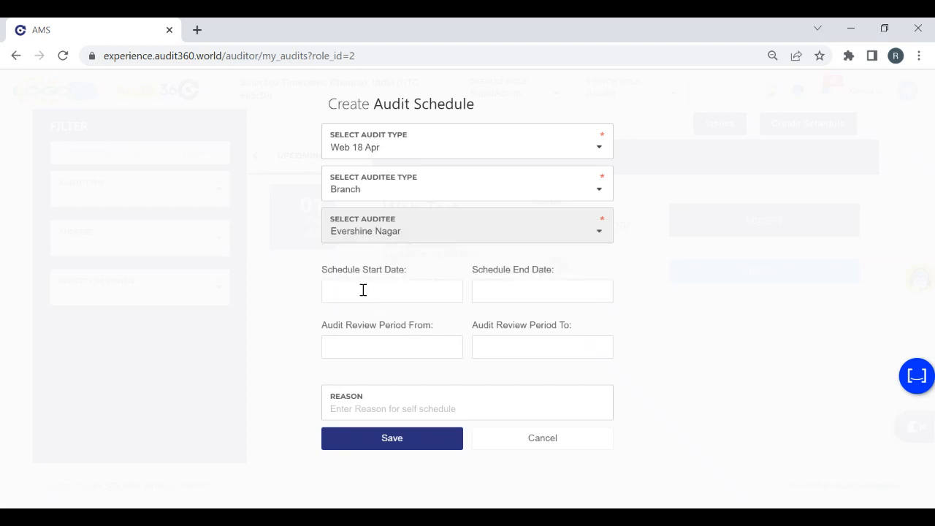
Step: Set both the schedule start date and the schedule end date to 18/04/2022
click(364, 290)
click(368, 211)
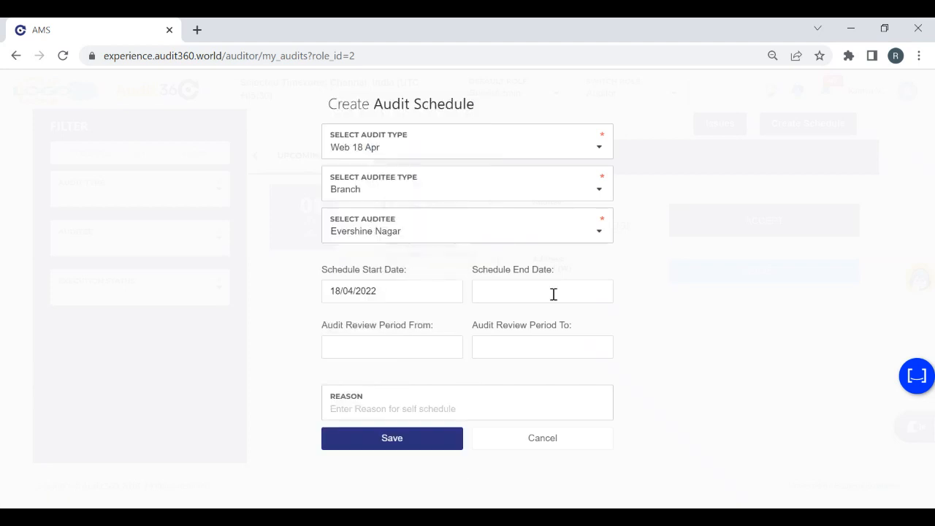
click(554, 294)
click(519, 216)
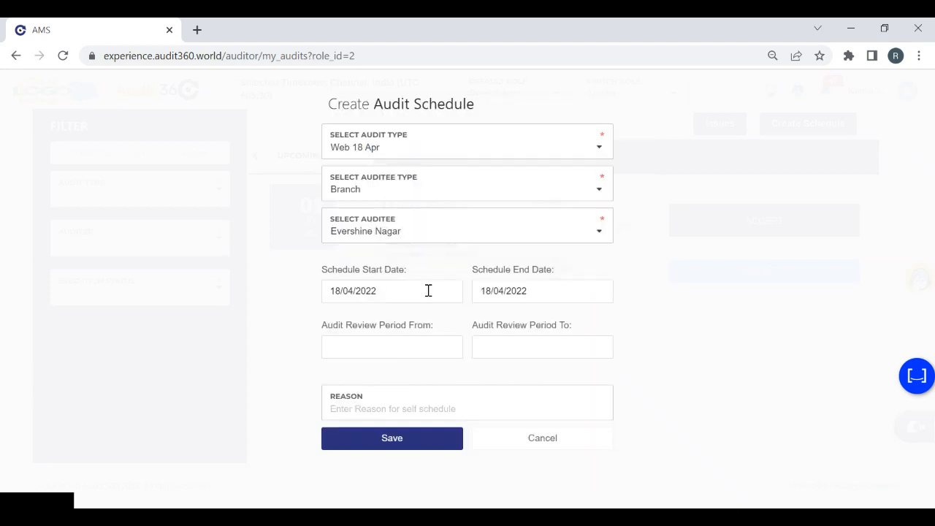
Step: Set the audit review period from 01/03/2022 to 17/04/2022 and save the schedule
click(364, 338)
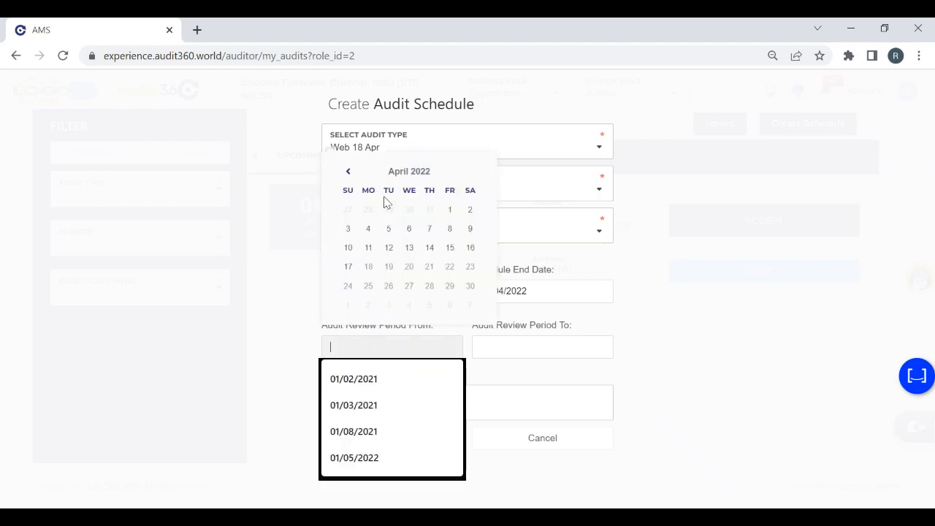
click(348, 171)
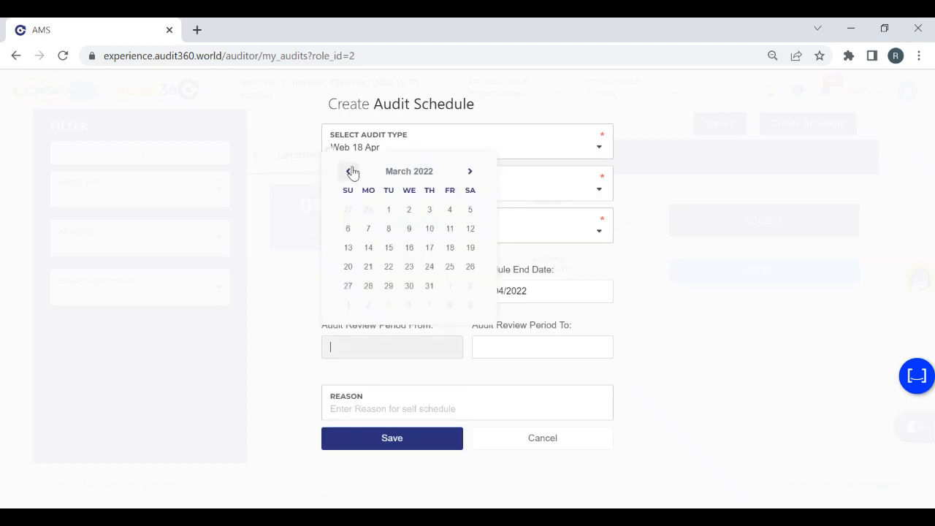
click(384, 209)
click(515, 341)
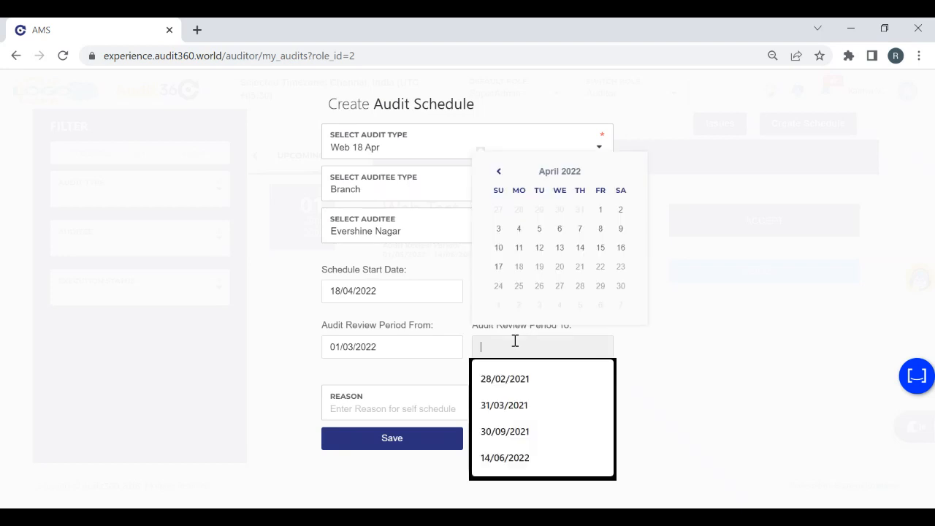
click(502, 268)
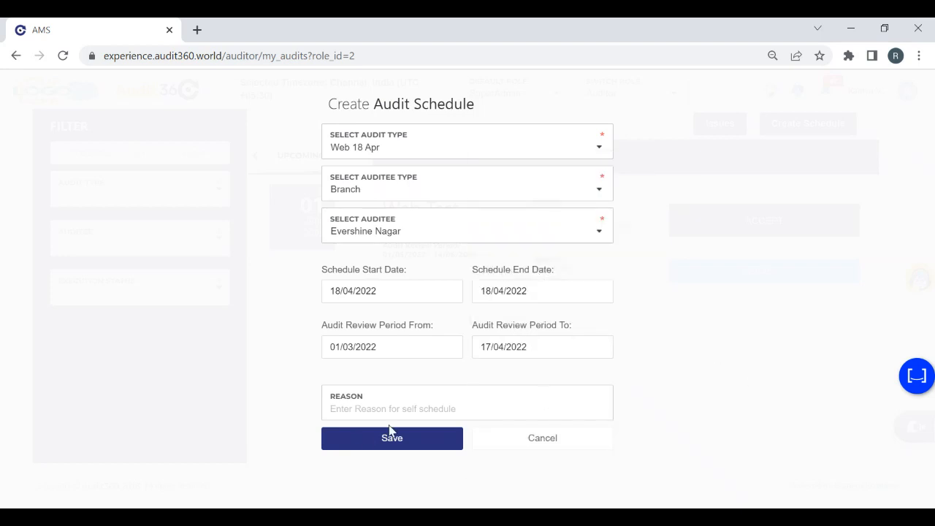
click(366, 433)
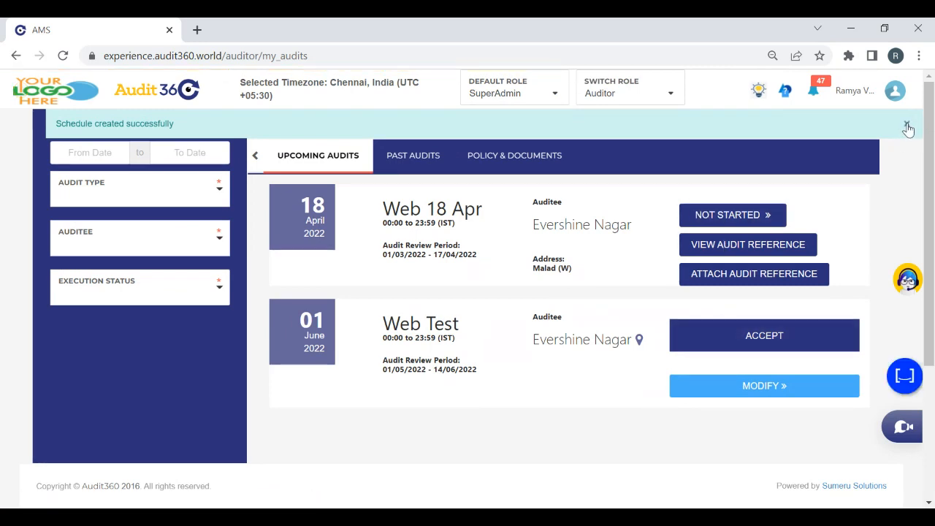
Step: Begin the Web 18 Apr audit of Evershine Nagar using the Normal execution type
click(719, 216)
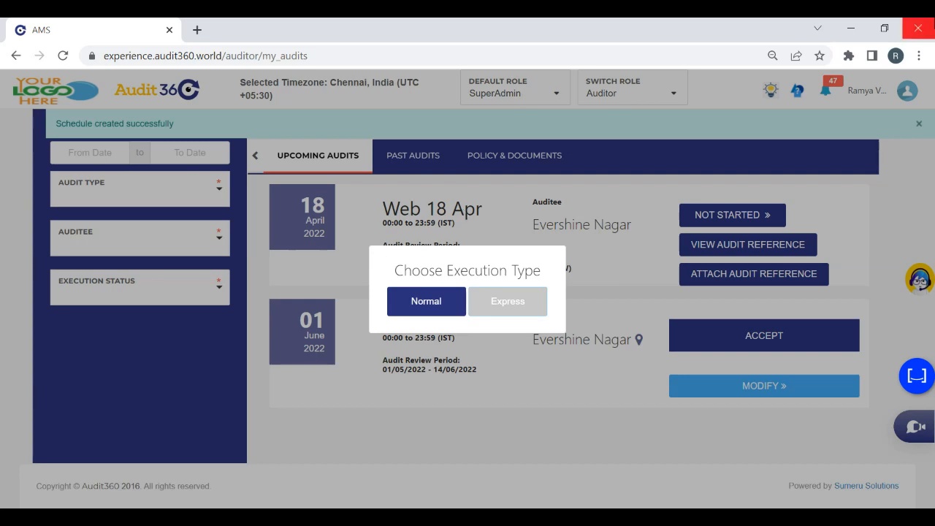
click(922, 130)
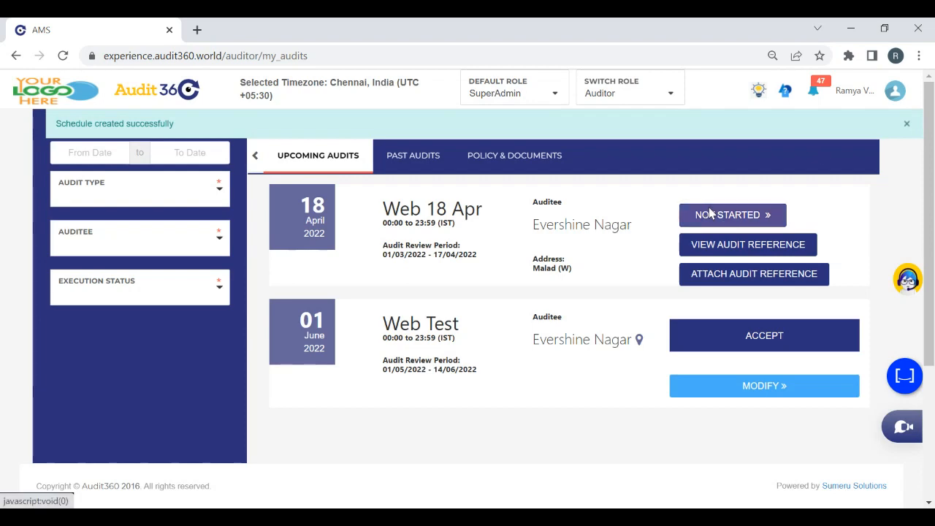
click(709, 213)
click(402, 315)
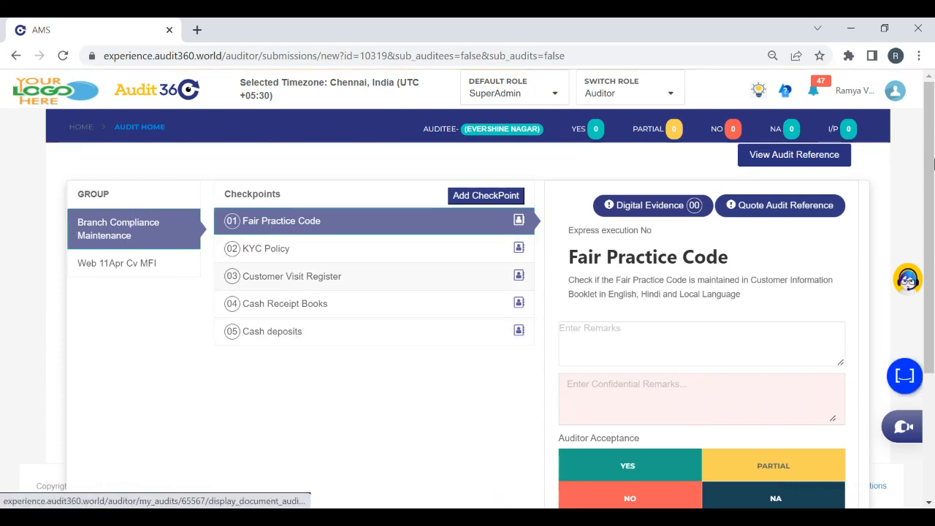
scroll(934, 207, down, 1)
scroll(933, 207, up, 1)
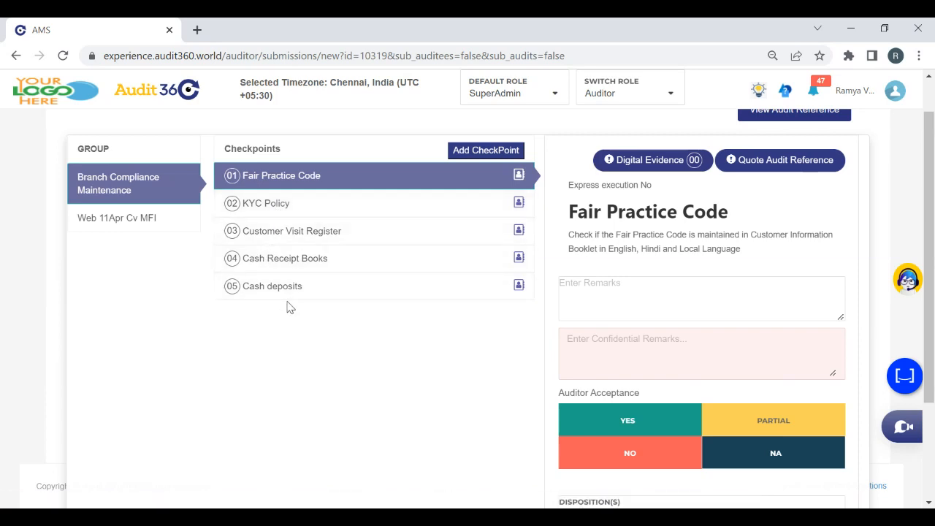
Step: In the Branch Compliance Maintenance group, answer Yes for the Fair Practice Code and KYC Policy checkpoints
click(113, 232)
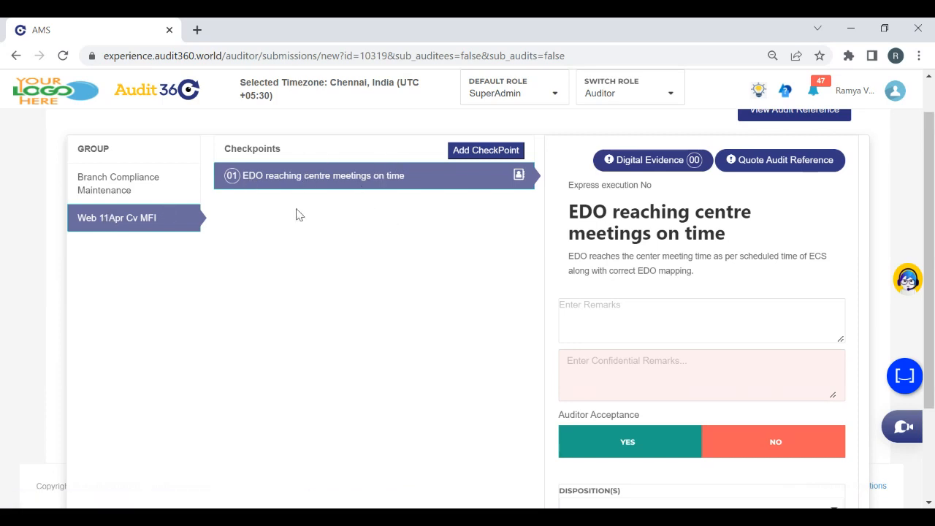
click(110, 190)
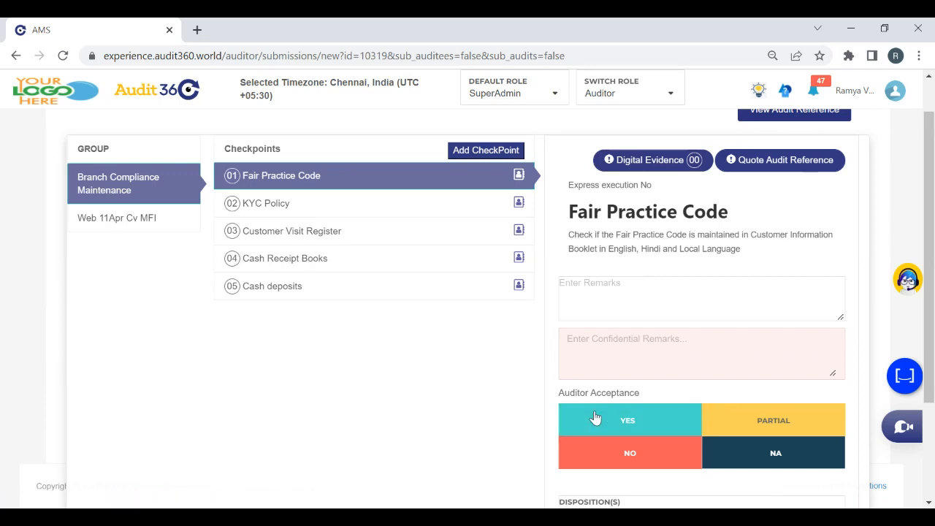
scroll(821, 307, down, 2)
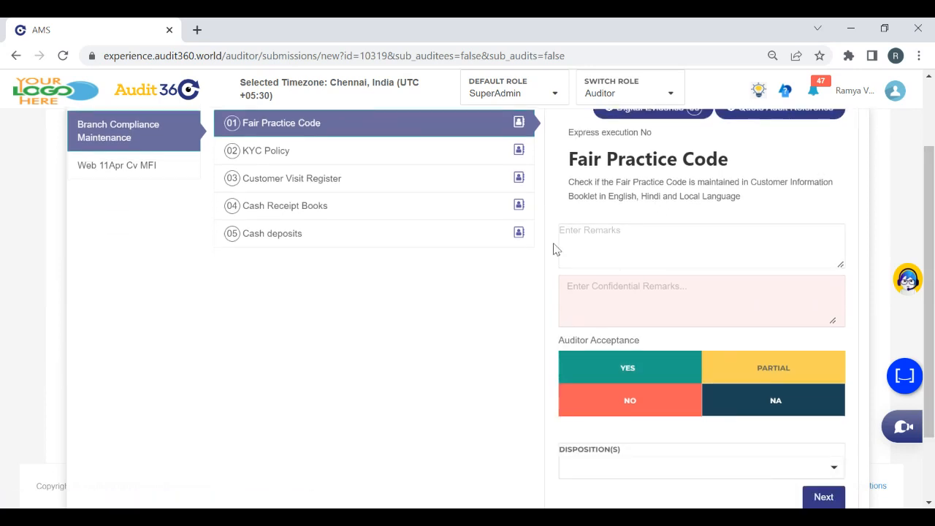
click(636, 377)
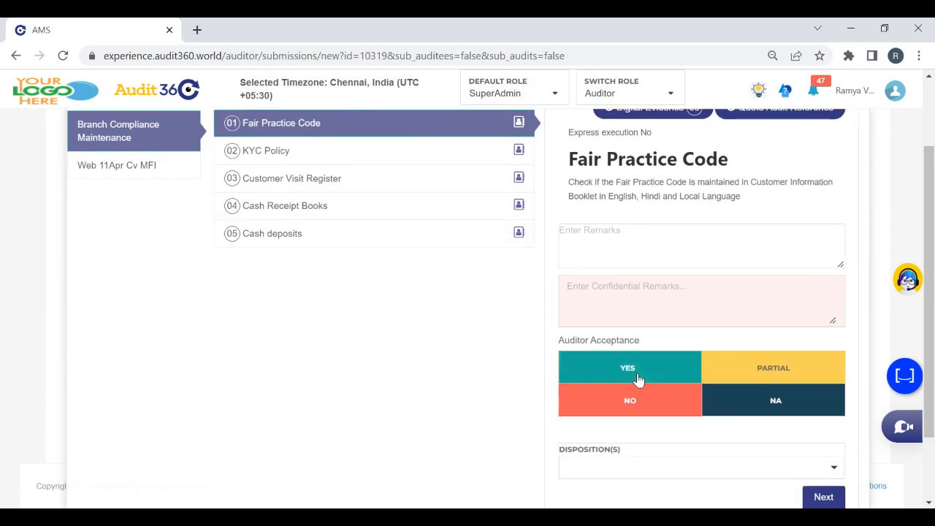
click(824, 497)
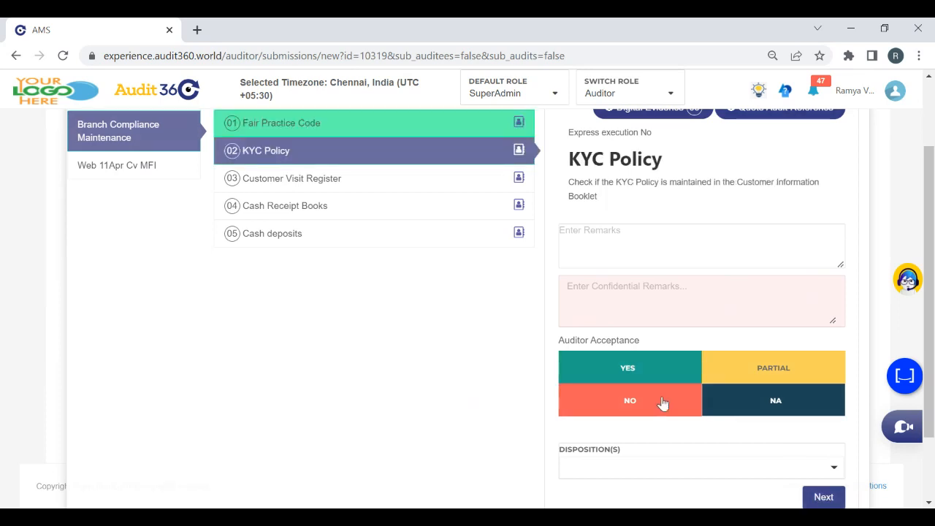
click(631, 382)
click(823, 497)
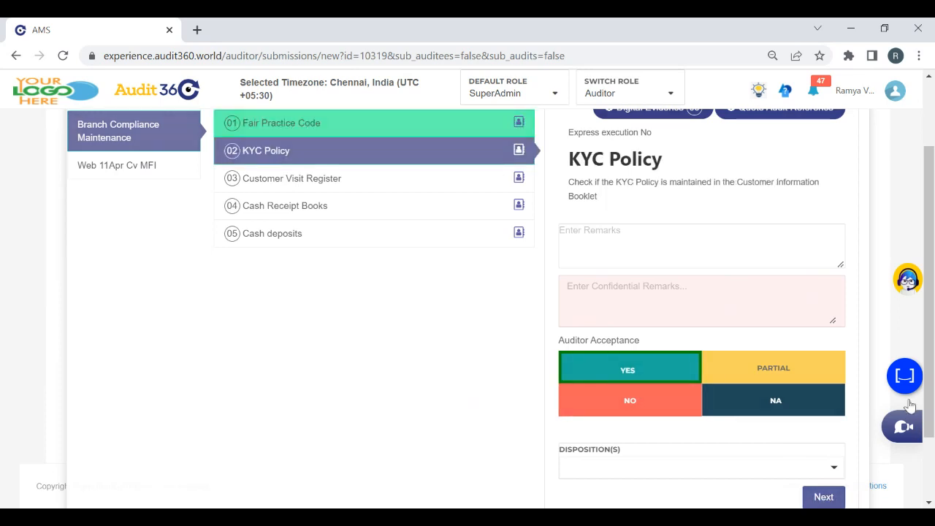
Step: Answer Yes for the Customer Visit Register, Cash Receipt Books and Cash deposits checkpoints, moving on to the Web 11Apr Cv MFI group
click(685, 369)
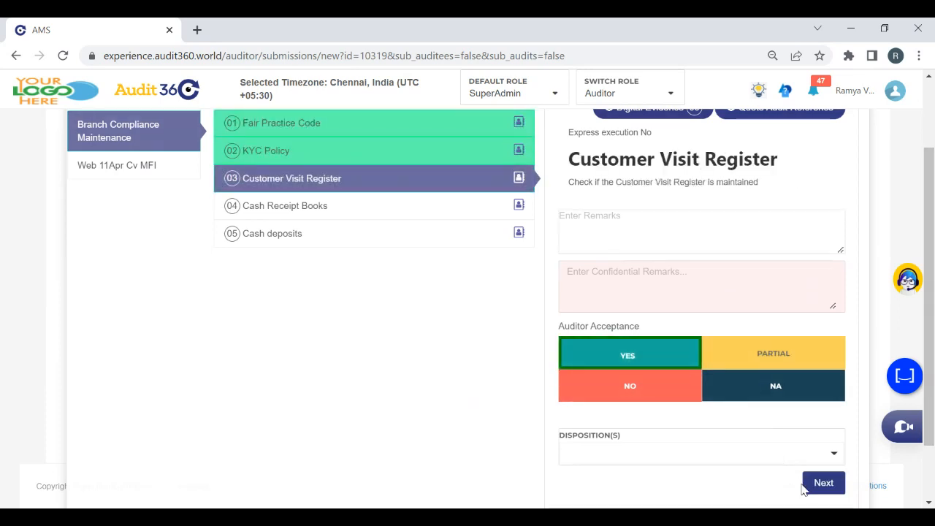
click(823, 483)
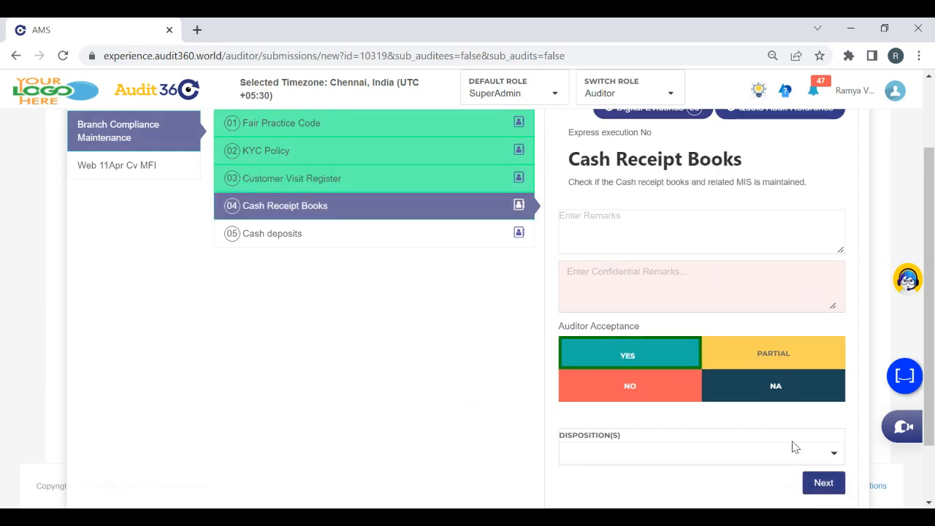
click(823, 483)
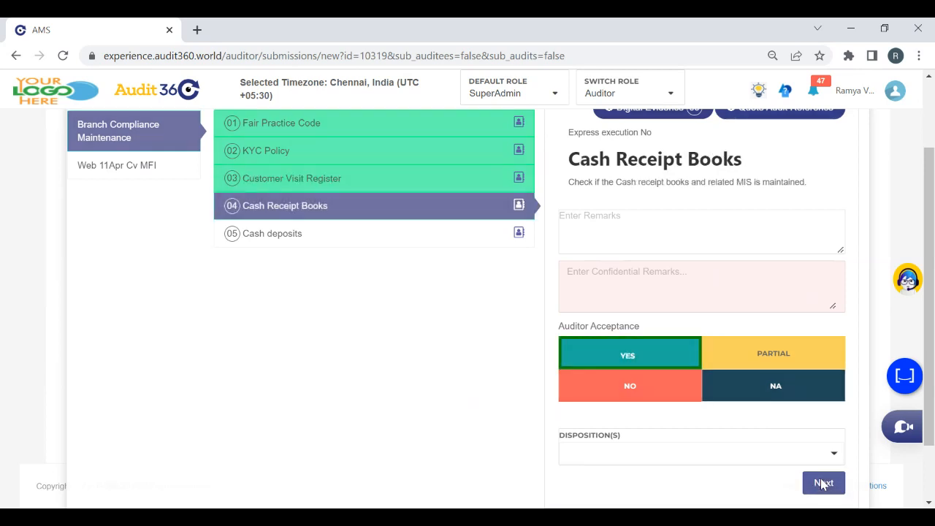
click(627, 371)
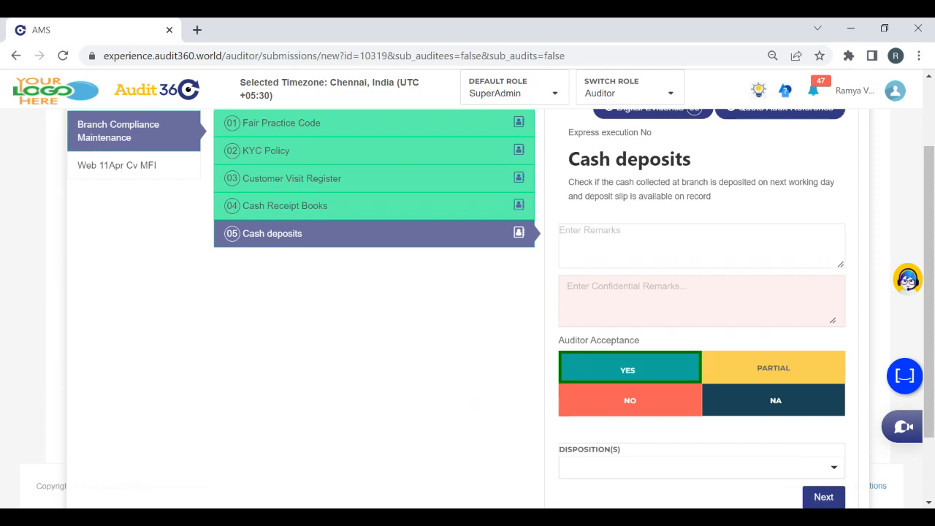
click(822, 498)
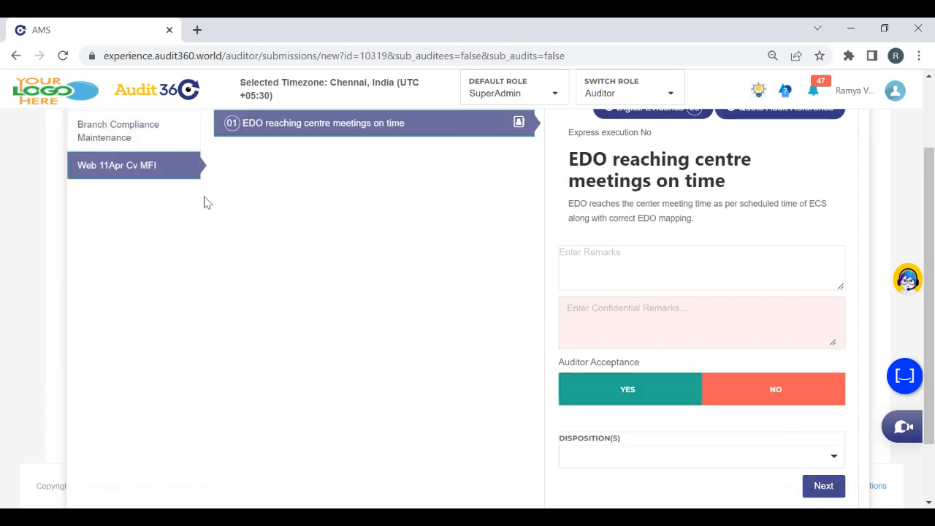
Step: Answer Yes for EDO reaching centre meetings on time with disposition Reached on time, and proceed to the following checkpoint
drag(932, 200, 916, 123)
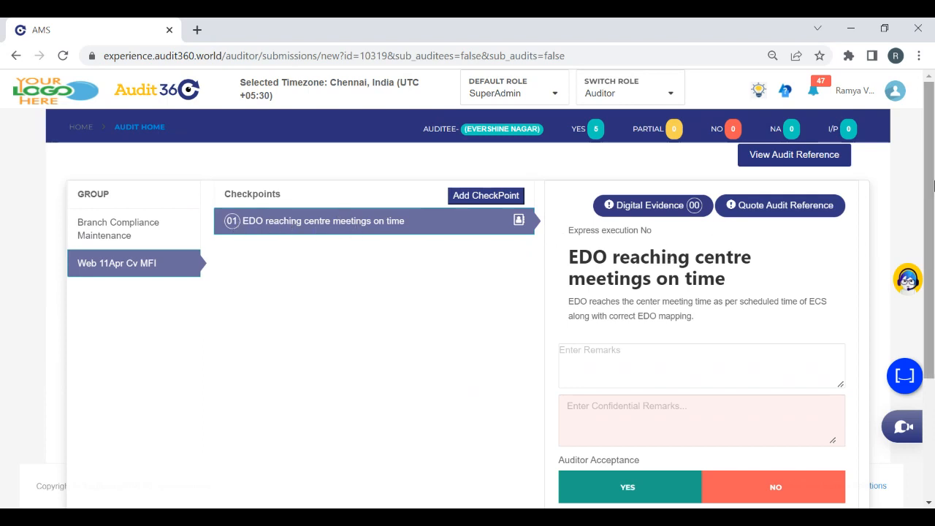
drag(933, 187, 933, 238)
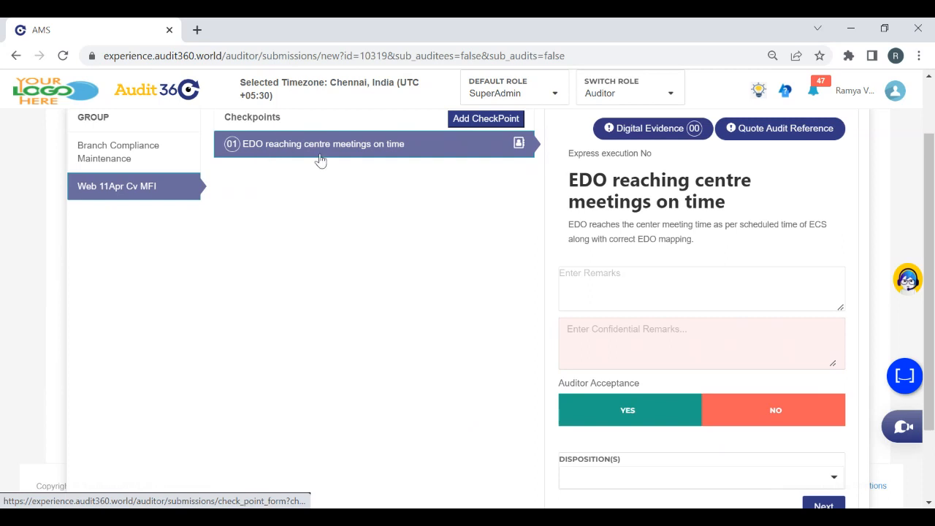
click(653, 415)
click(596, 483)
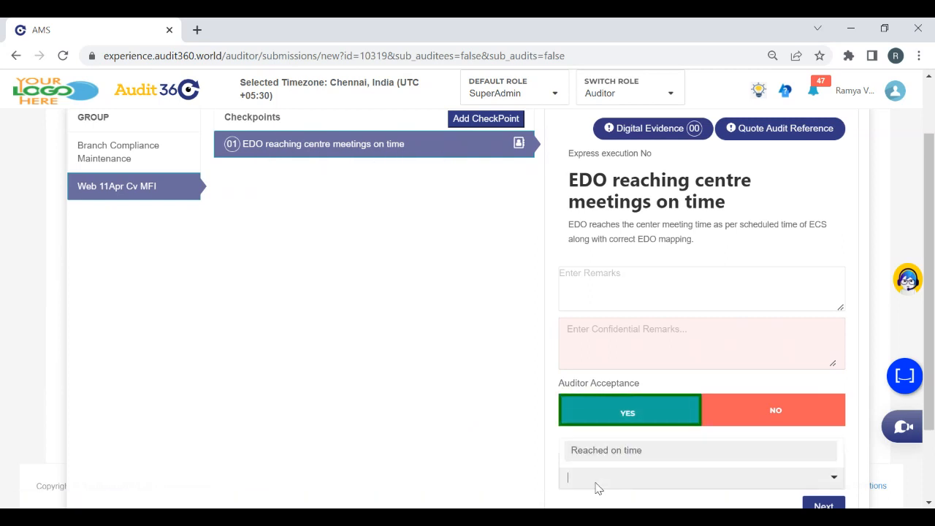
click(627, 451)
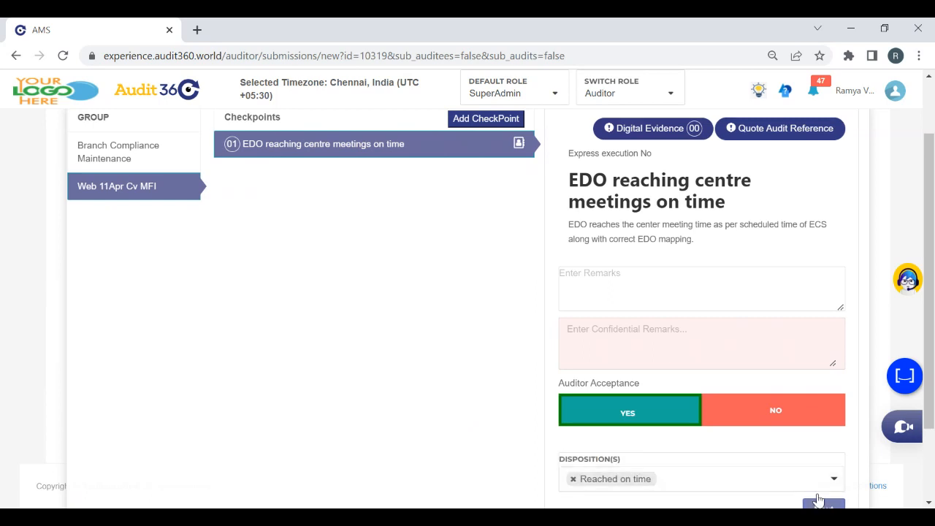
click(820, 503)
drag(932, 290, 934, 242)
scroll(934, 242, down, 1)
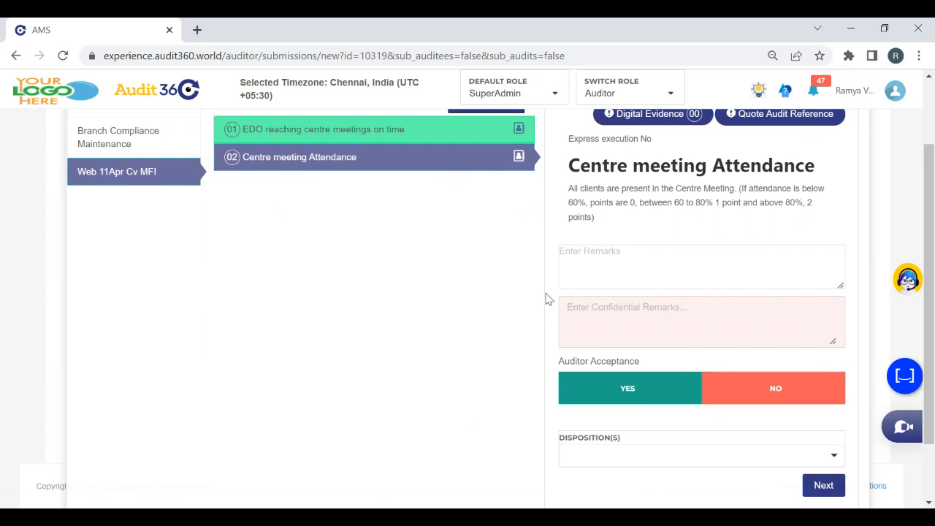
Step: Change the EDO reaching centre meetings on time response to No with disposition Not reached on time, and proceed to the following checkpoint
click(354, 140)
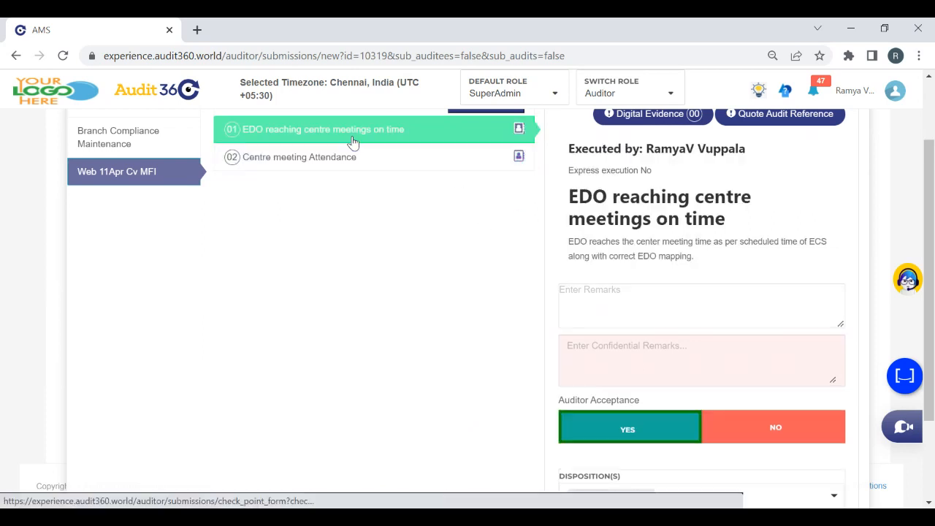
click(711, 437)
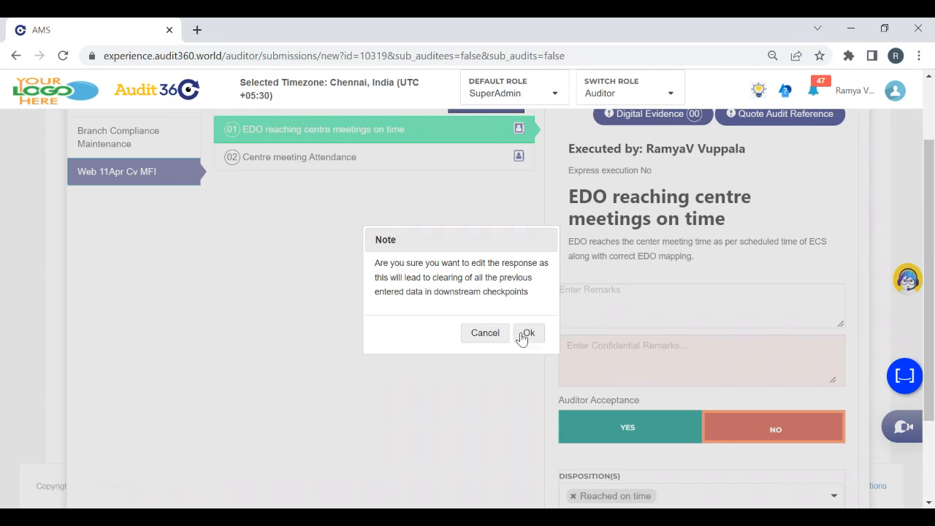
click(529, 334)
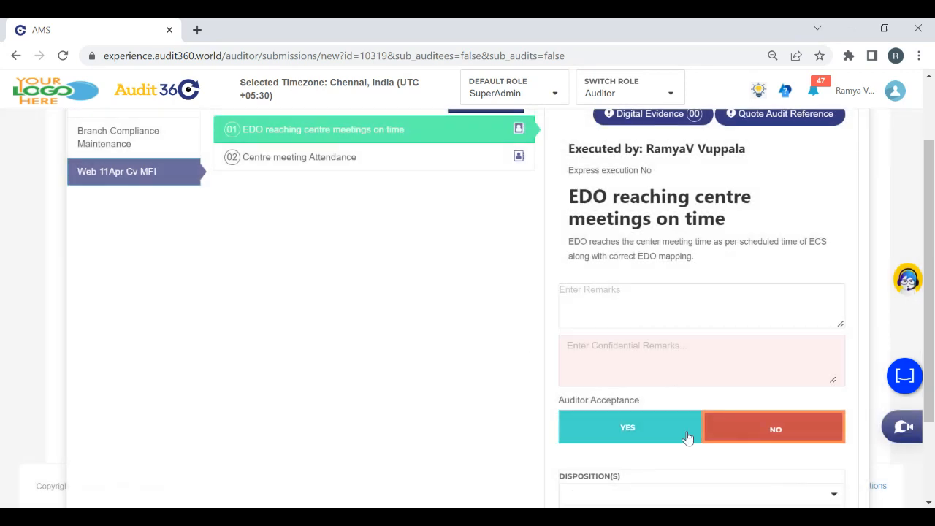
drag(933, 335, 933, 411)
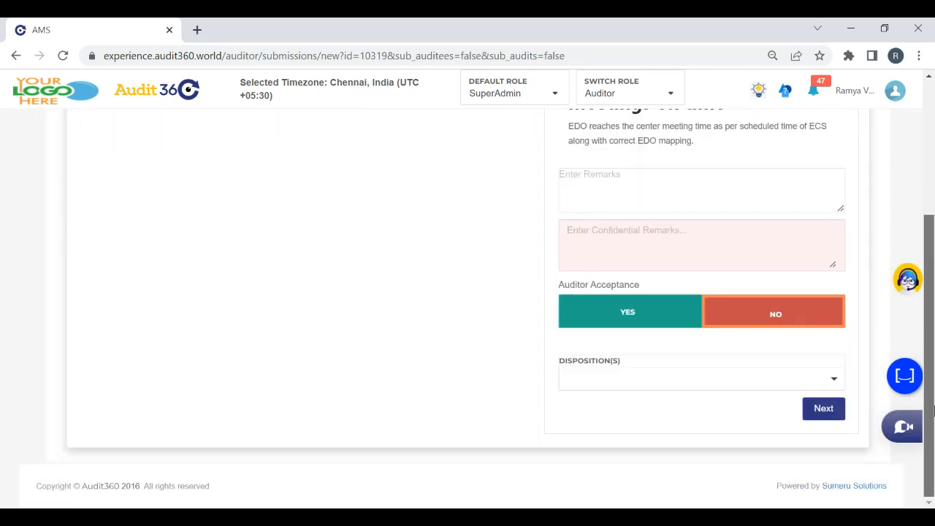
click(834, 407)
click(728, 372)
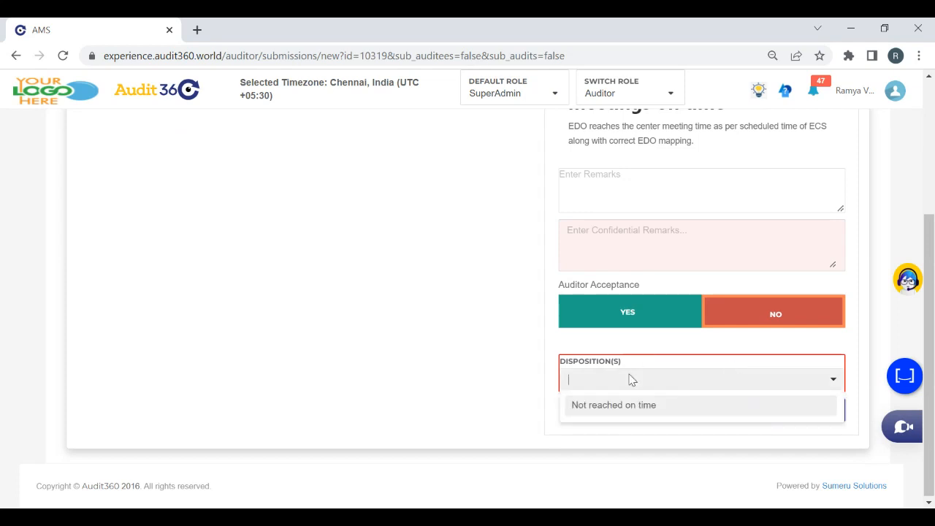
click(624, 408)
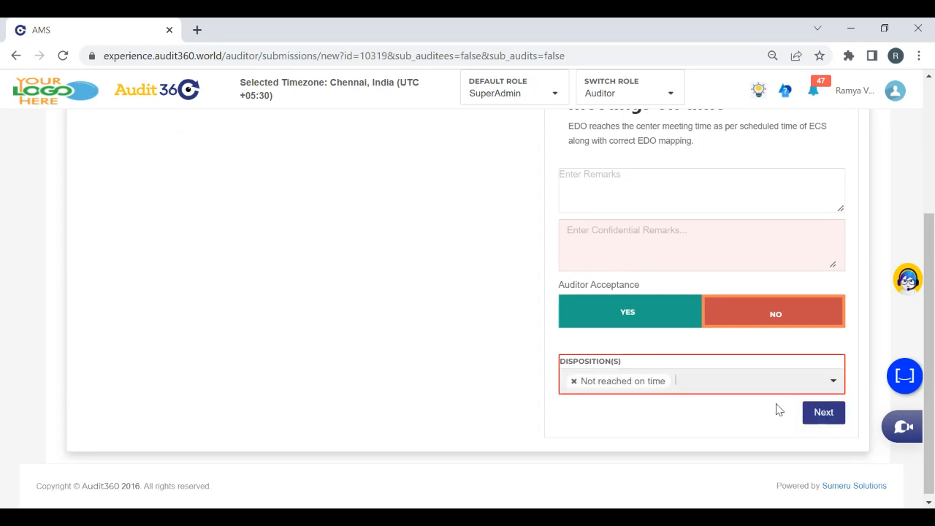
click(842, 422)
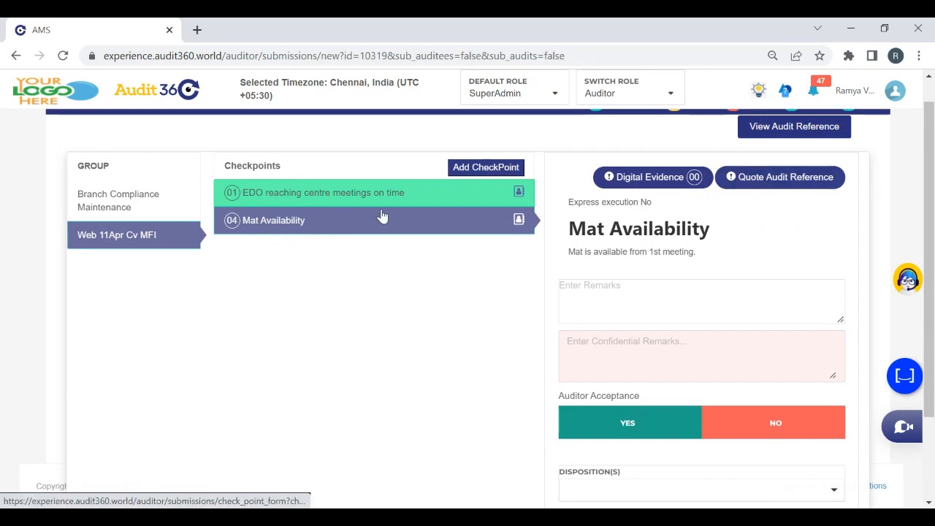
Step: Answer Yes for the Mat Availability checkpoint with disposition Available, and proceed to the following checkpoint
scroll(934, 228, down, 2)
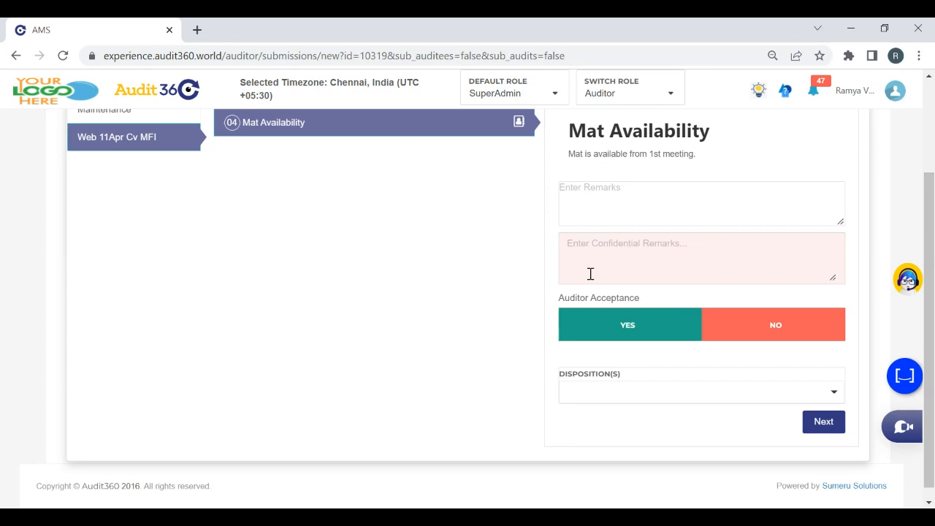
click(609, 342)
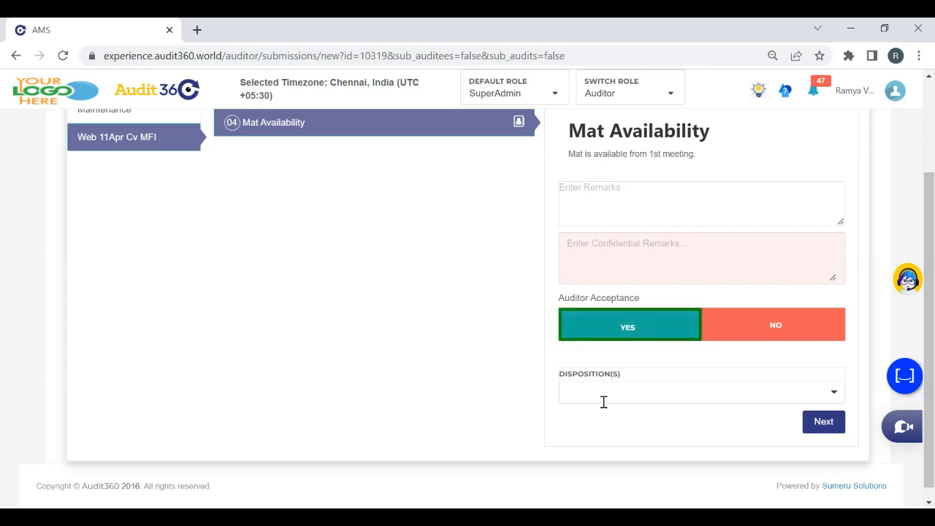
click(603, 400)
click(618, 418)
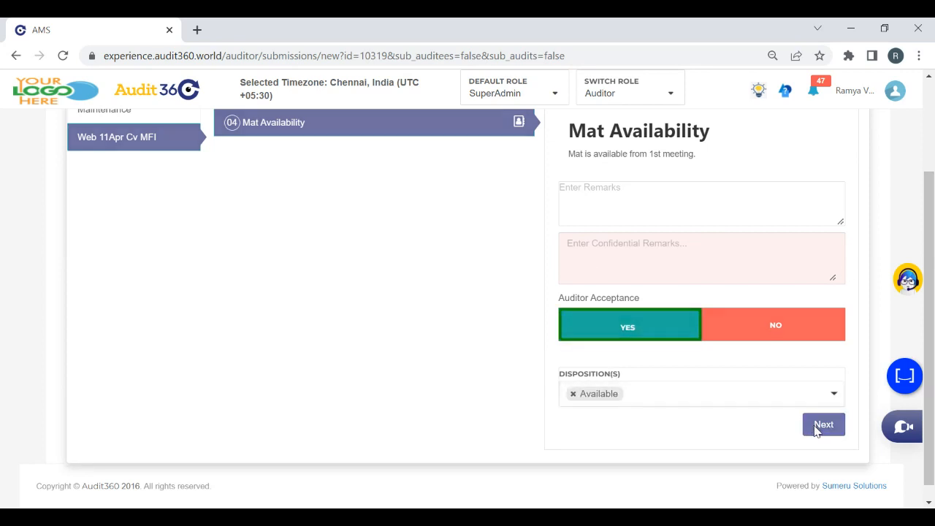
click(817, 424)
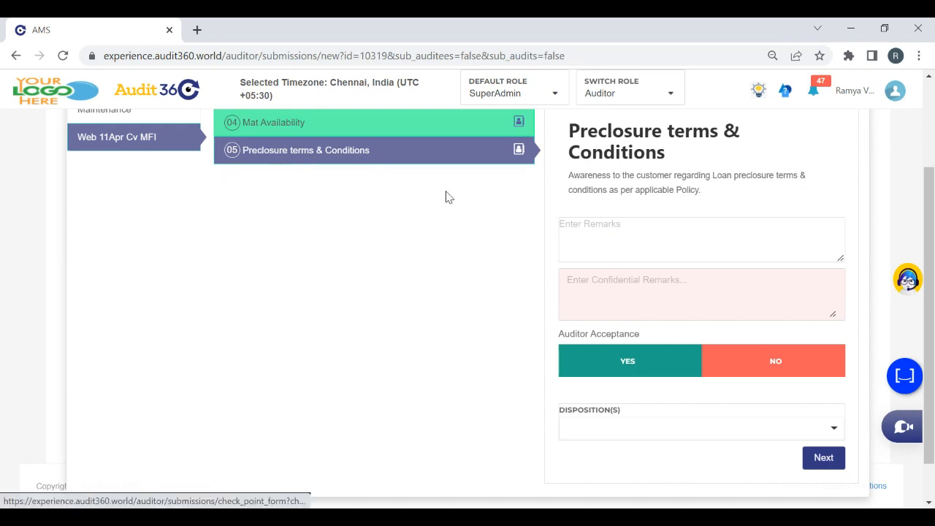
Step: Try answering No for Preclosure terms & Conditions with disposition Customers not informed about pre closure terms and conditions, and review the checkpoint form
click(649, 360)
click(750, 373)
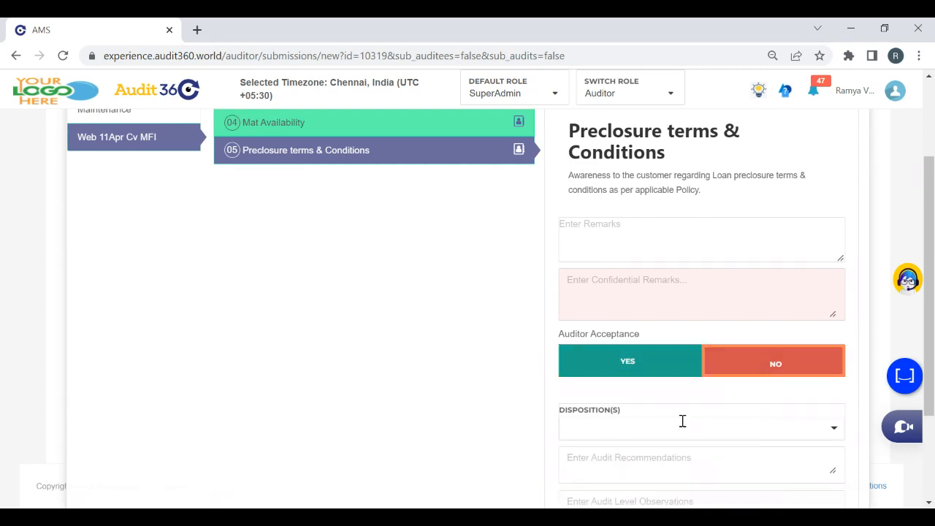
click(667, 435)
click(628, 462)
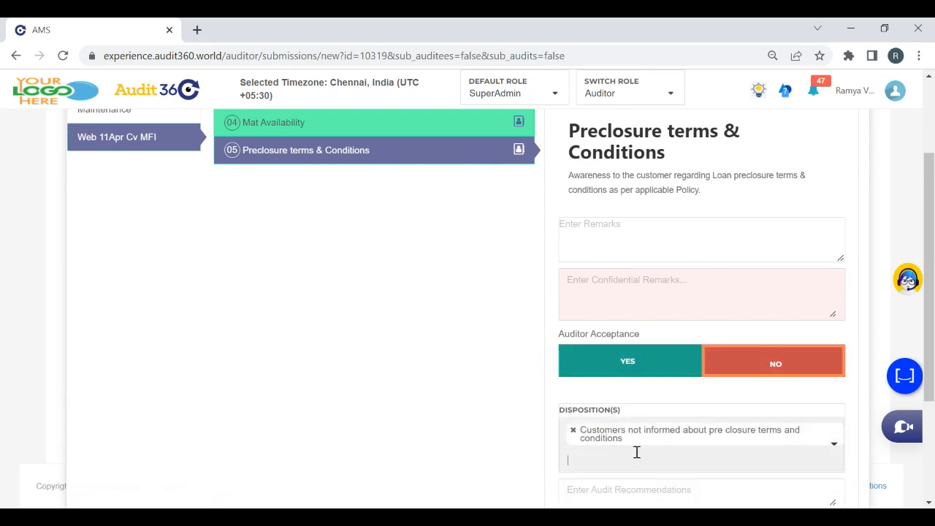
drag(932, 248, 932, 344)
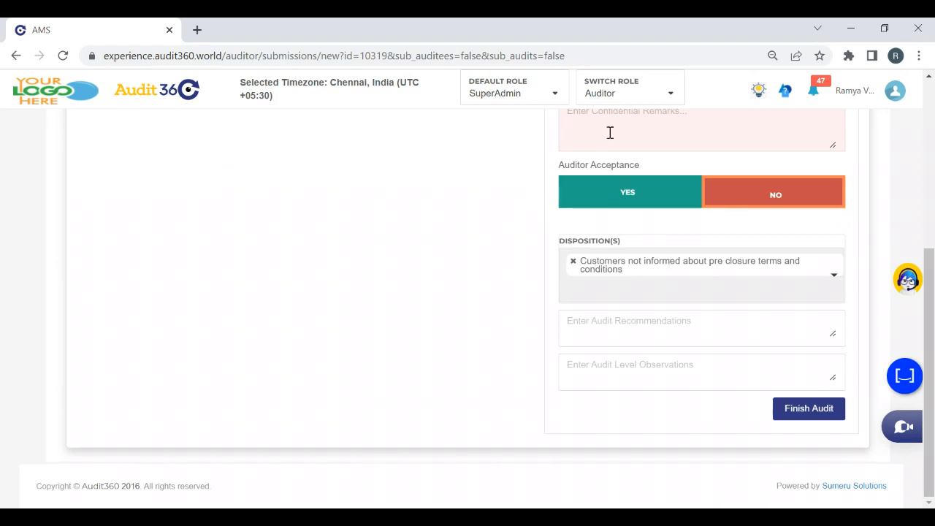
drag(928, 278, 829, 146)
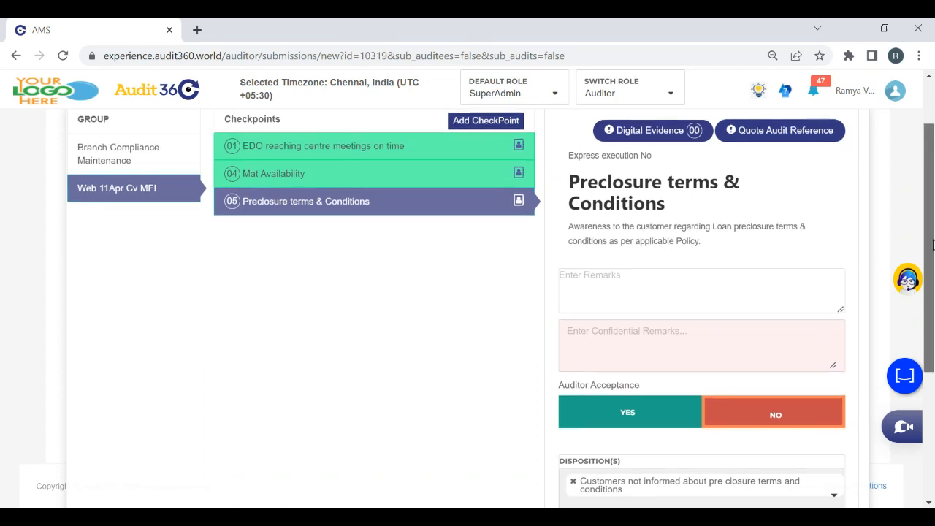
drag(933, 241, 933, 297)
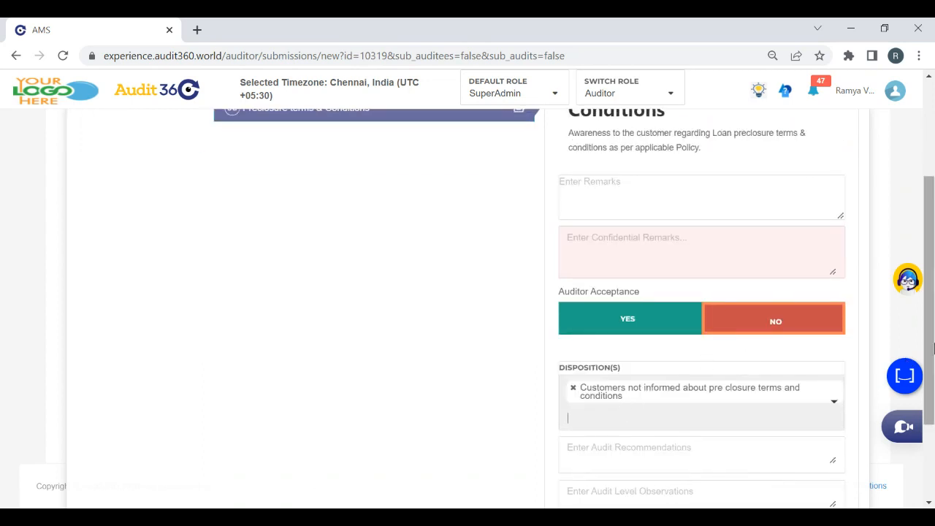
drag(933, 349, 909, 269)
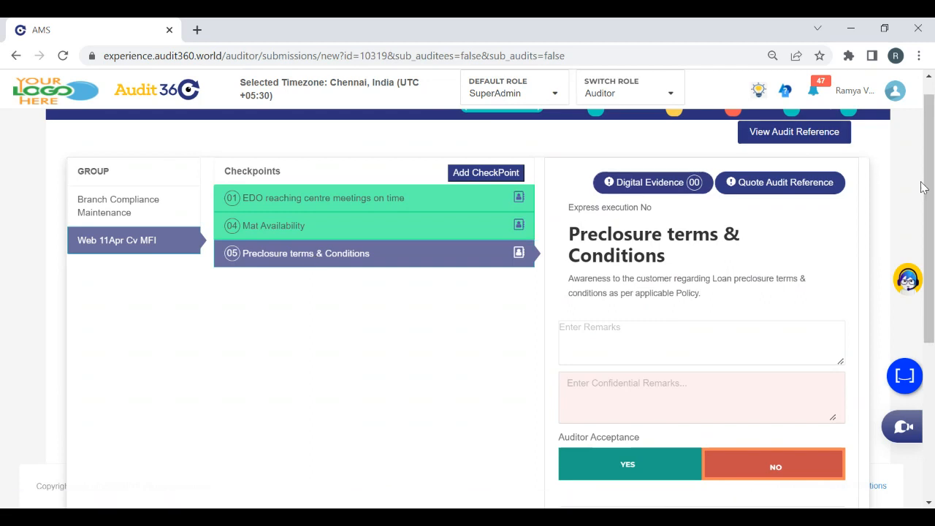
Step: Answer Yes for Preclosure terms & Conditions with disposition Informed preclosure terms and Conditions, and proceed to the following checkpoint
scroll(929, 203, down, 2)
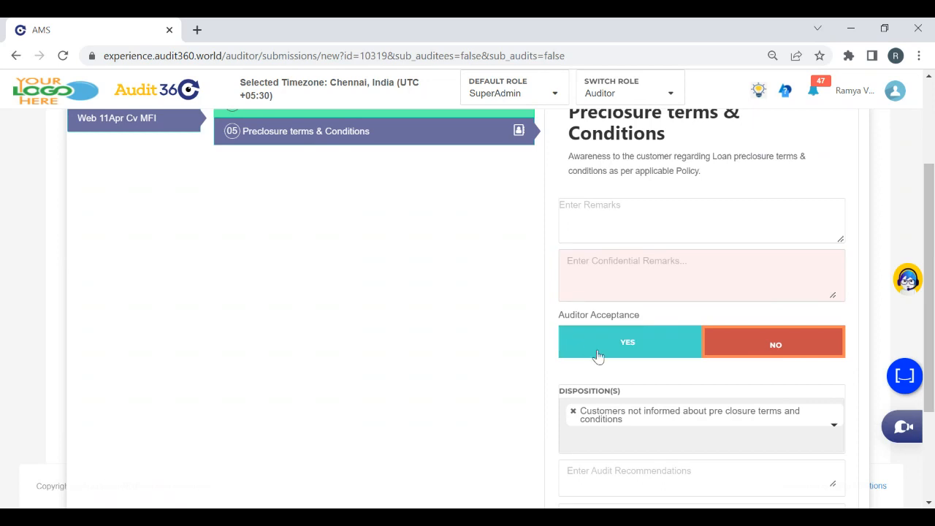
click(598, 356)
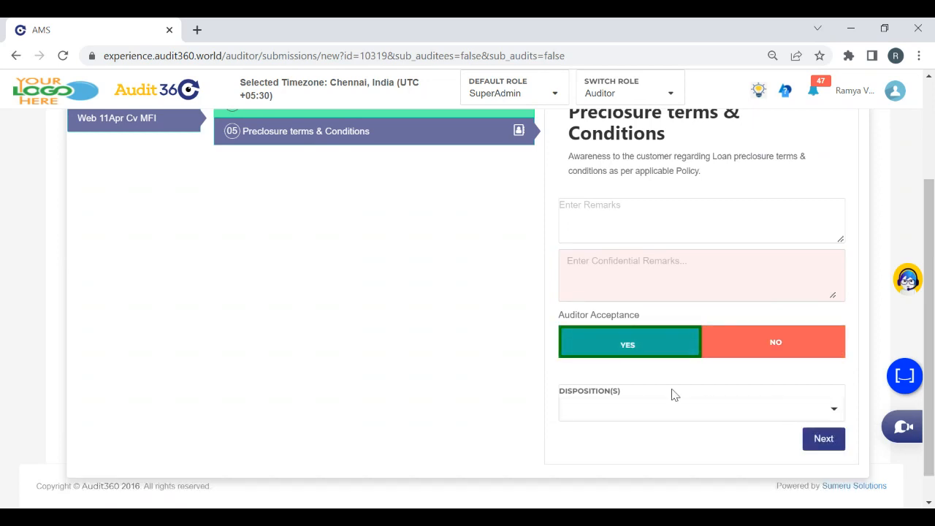
click(652, 412)
click(612, 438)
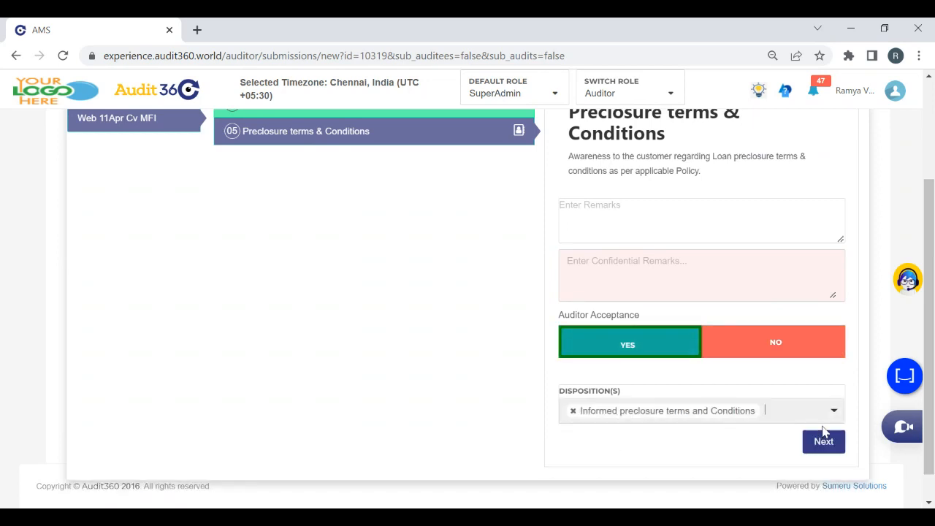
click(824, 442)
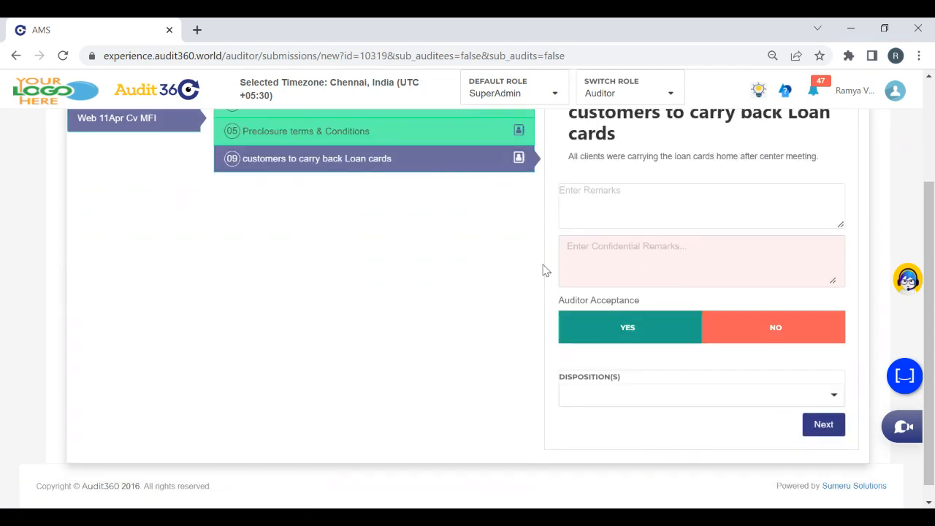
Step: Answer Yes for customers to carry back Loan cards with disposition All customers carry loan cards back home, and finish the audit
scroll(919, 256, up, 2)
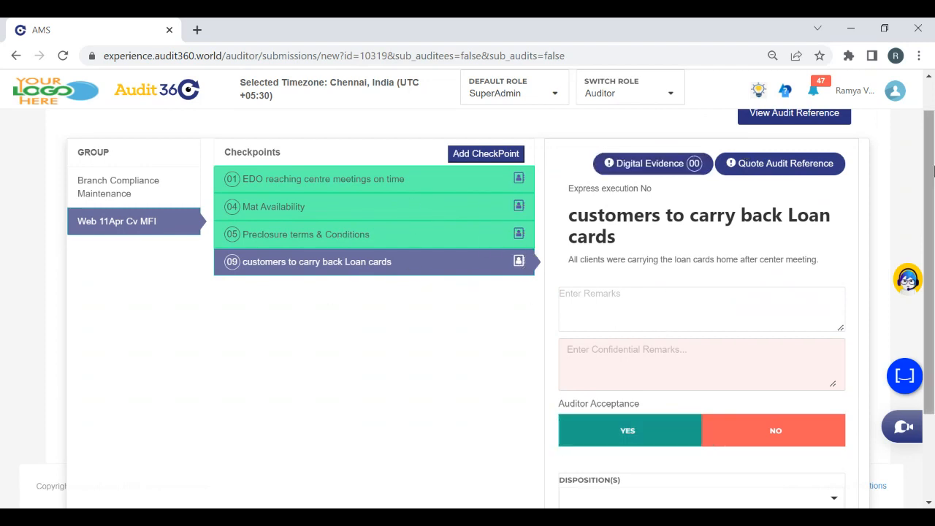
drag(934, 170, 934, 229)
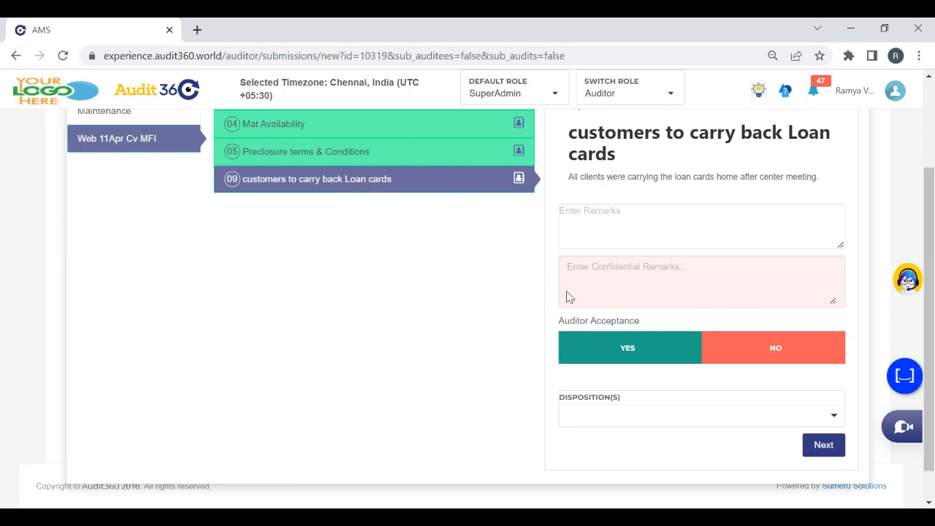
click(628, 349)
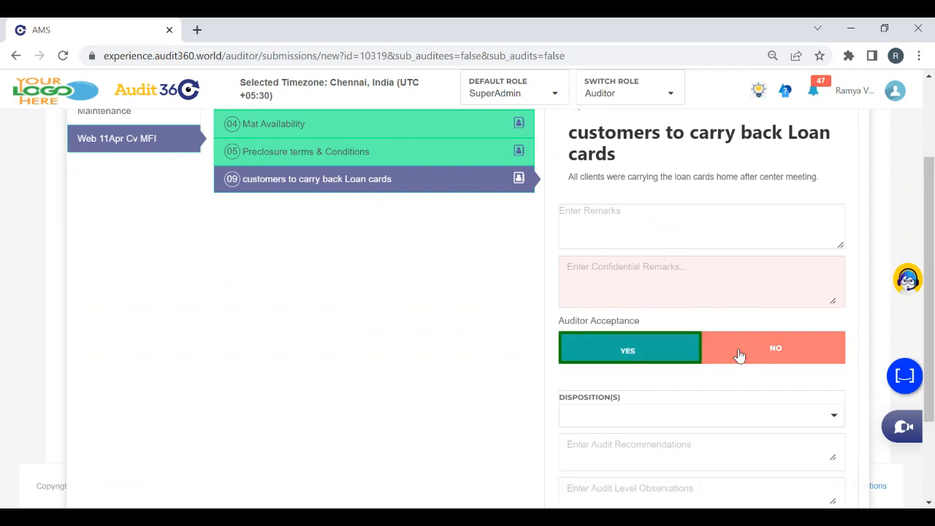
click(740, 355)
click(639, 340)
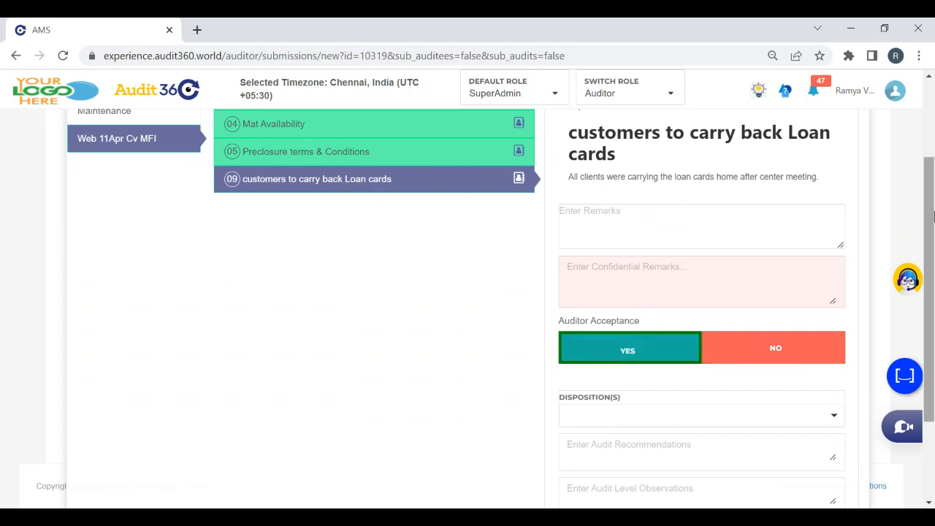
scroll(587, 288, down, 2)
click(587, 289)
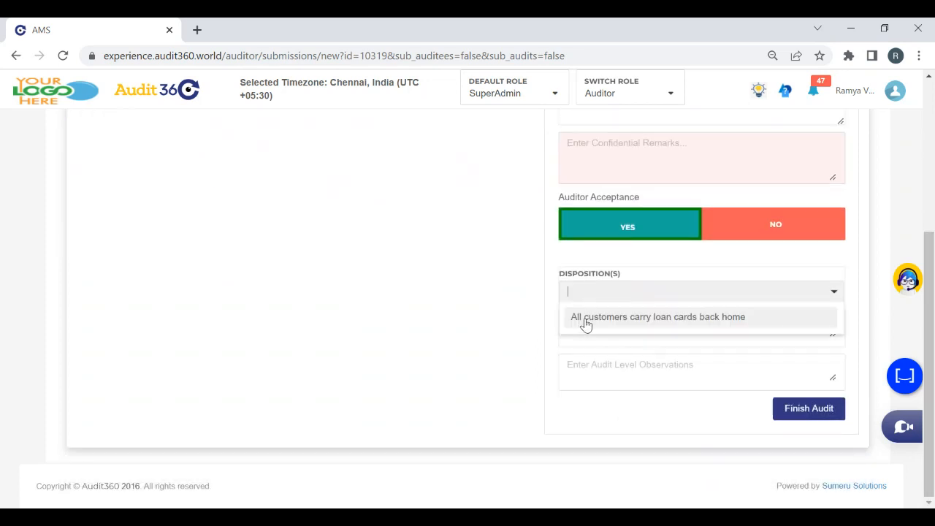
click(585, 326)
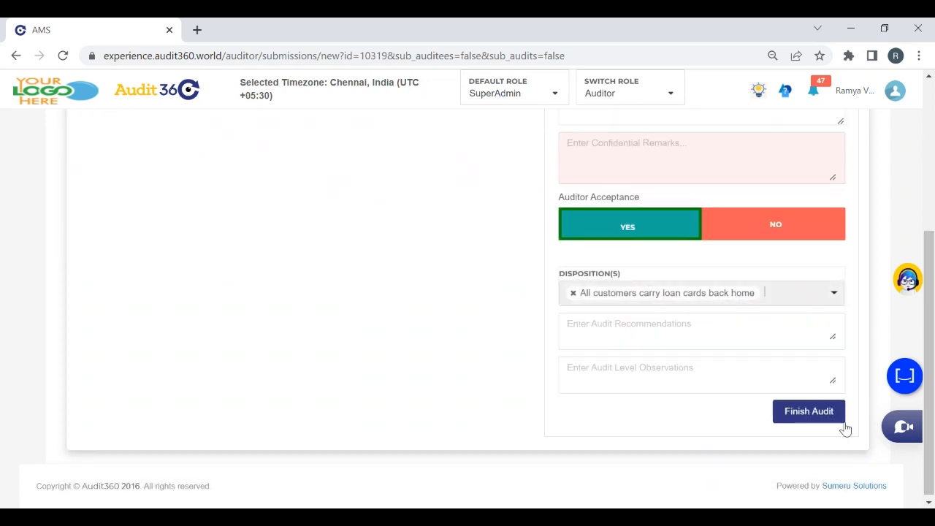
click(800, 413)
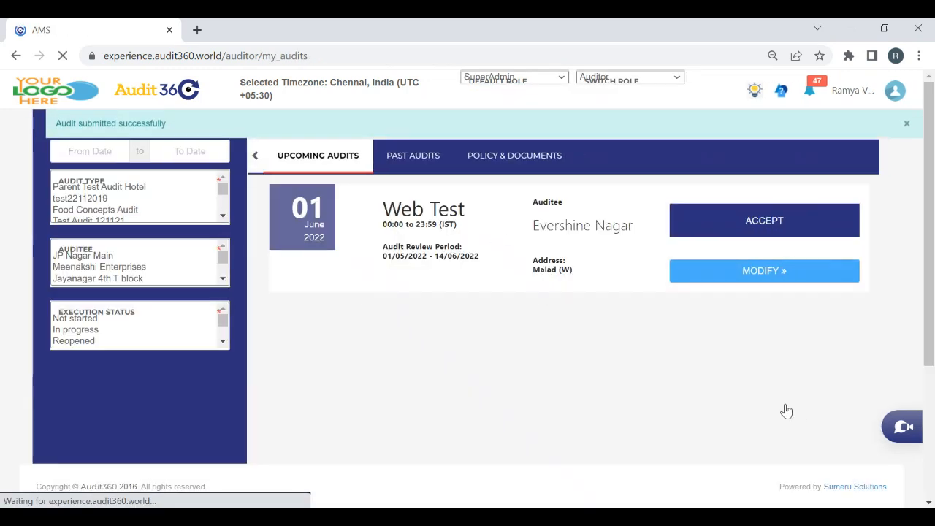
click(907, 125)
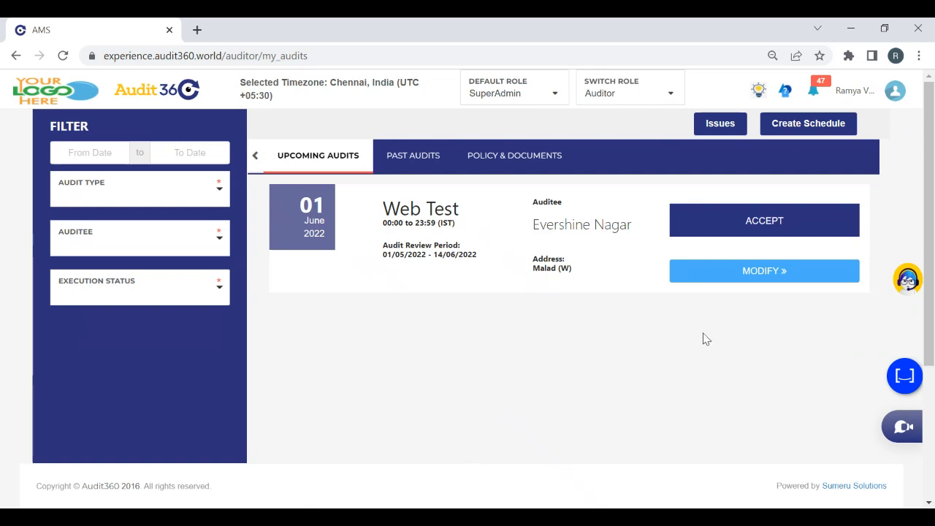
Step: Switch to the SuperAdmin role and open the Review Audit page
click(586, 97)
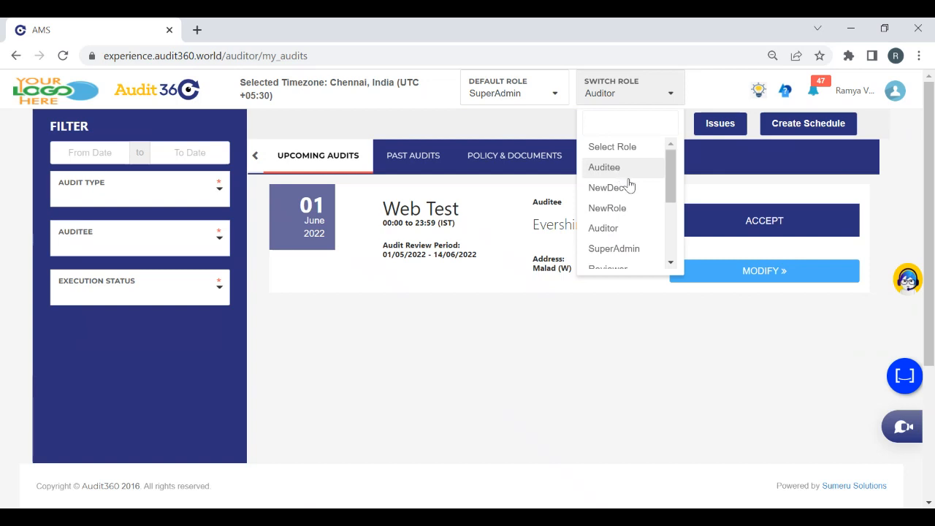
click(614, 247)
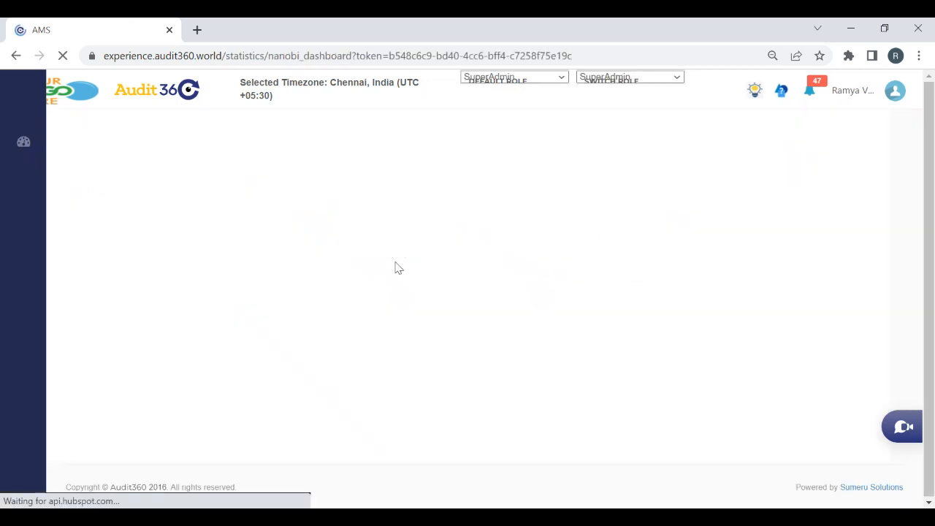
mouse_move(5, 282)
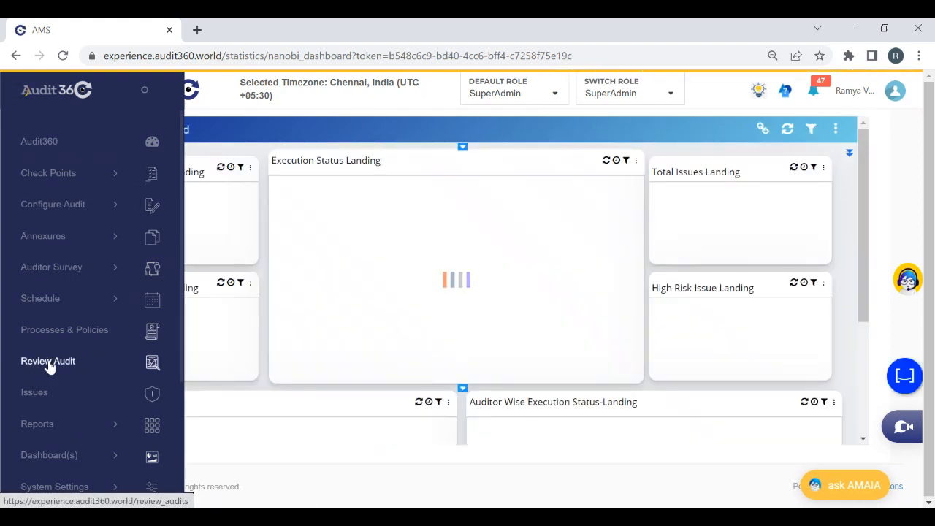
click(32, 377)
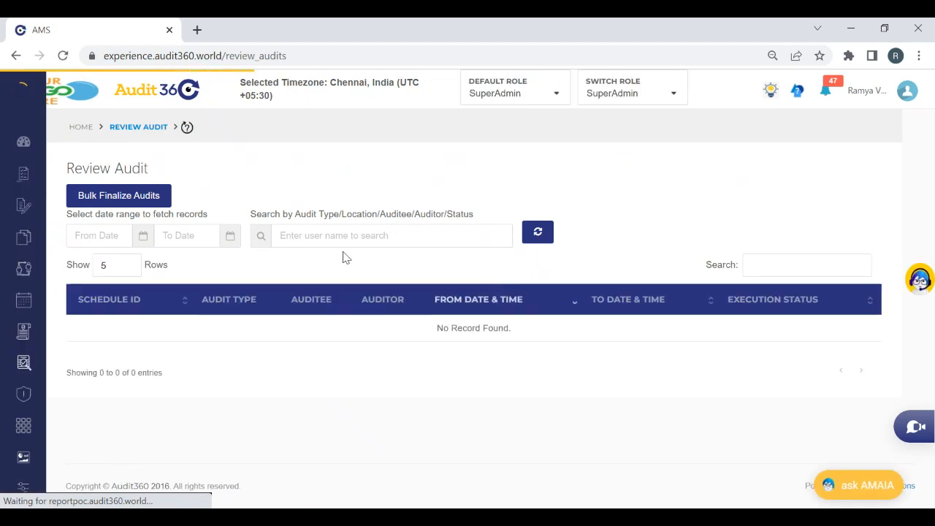
Step: Open the Web 18 Apr audit for Evershine Nagar and mark all Branch Compliance Maintenance checkpoints as reviewed
click(314, 238)
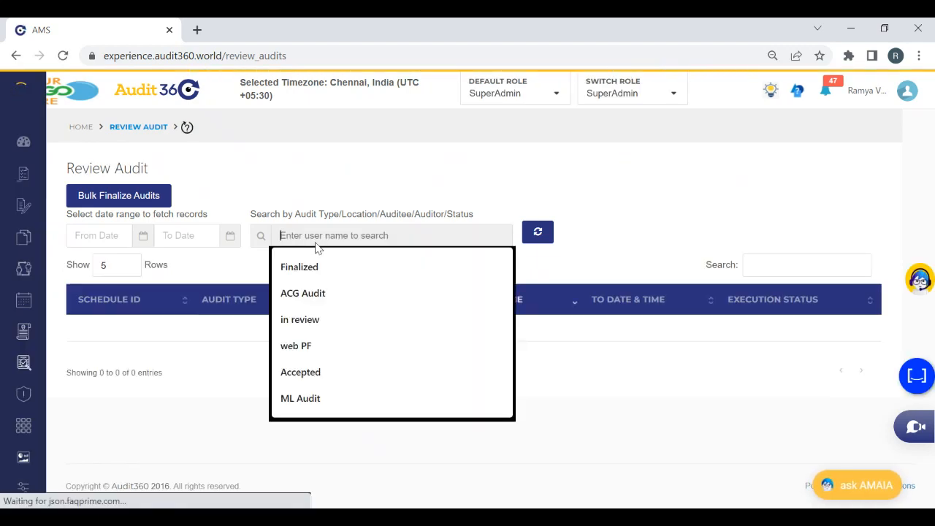
text(Web 18)
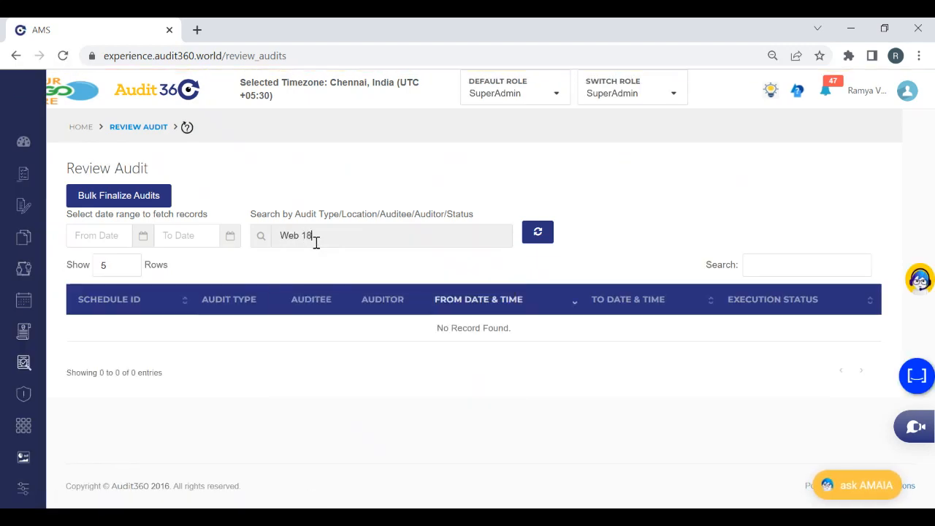
text( Apr)
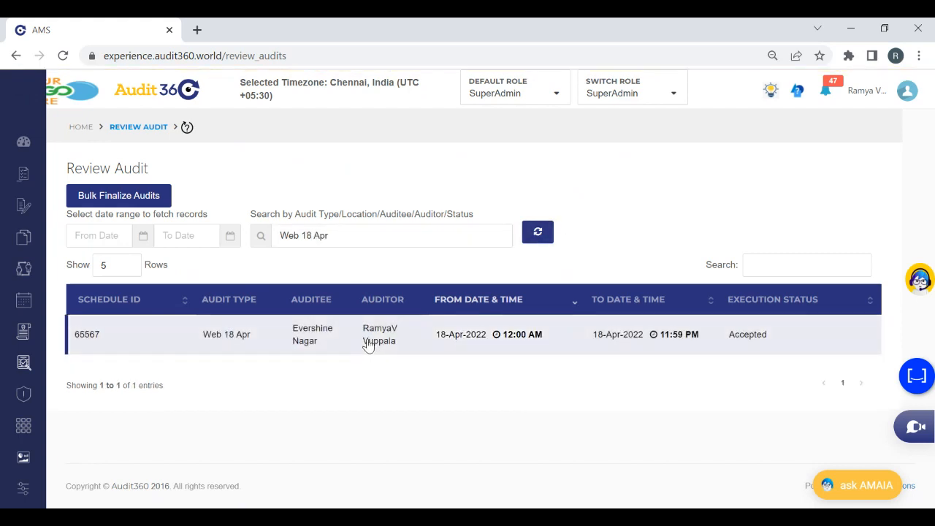
click(369, 345)
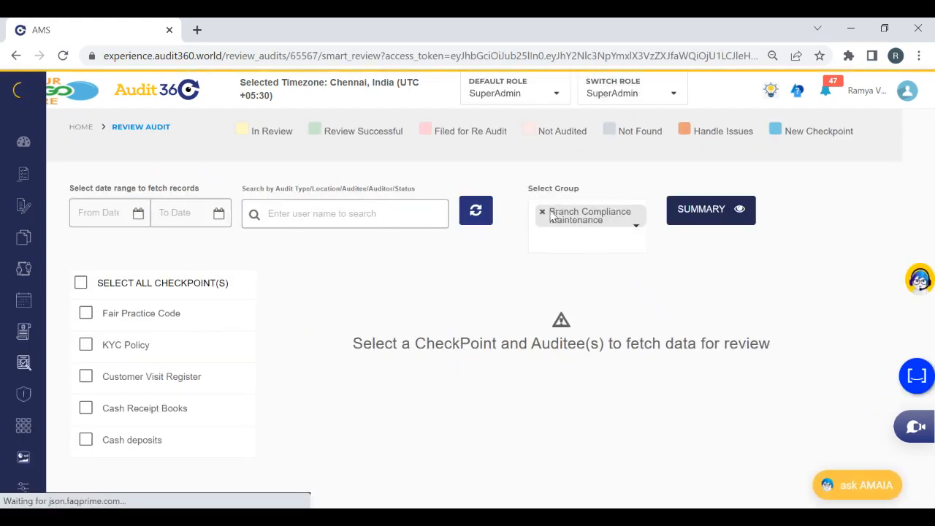
click(81, 284)
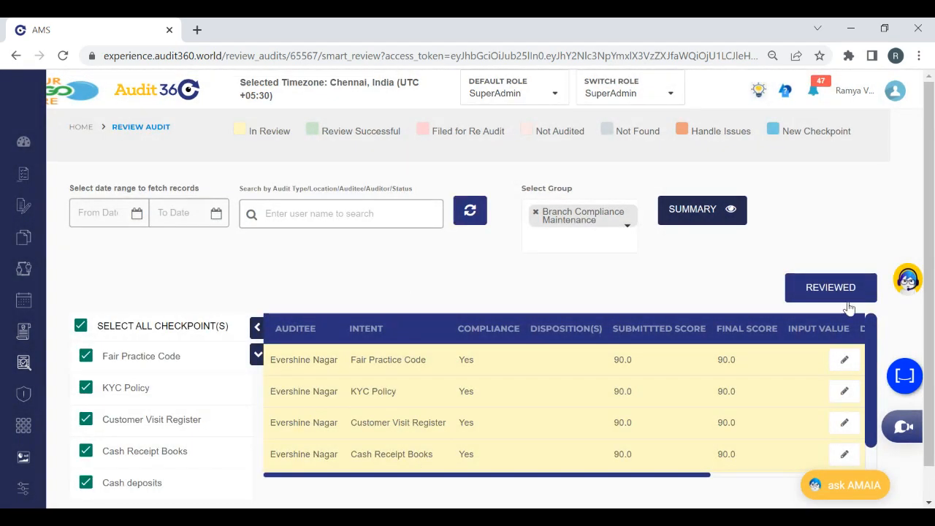
click(846, 294)
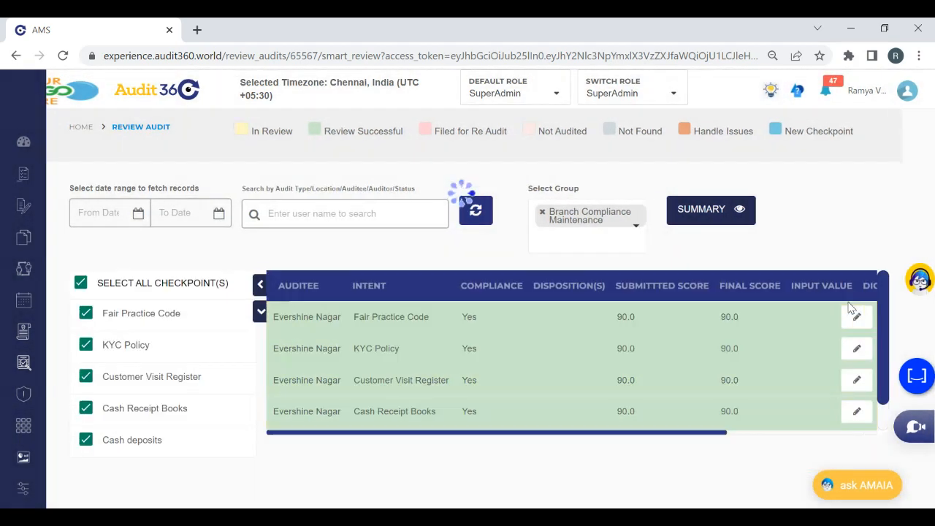
Step: Replace the Branch Compliance Maintenance group with Web 11Apr Cv MFI and select all of its checkpoints
click(545, 241)
click(547, 264)
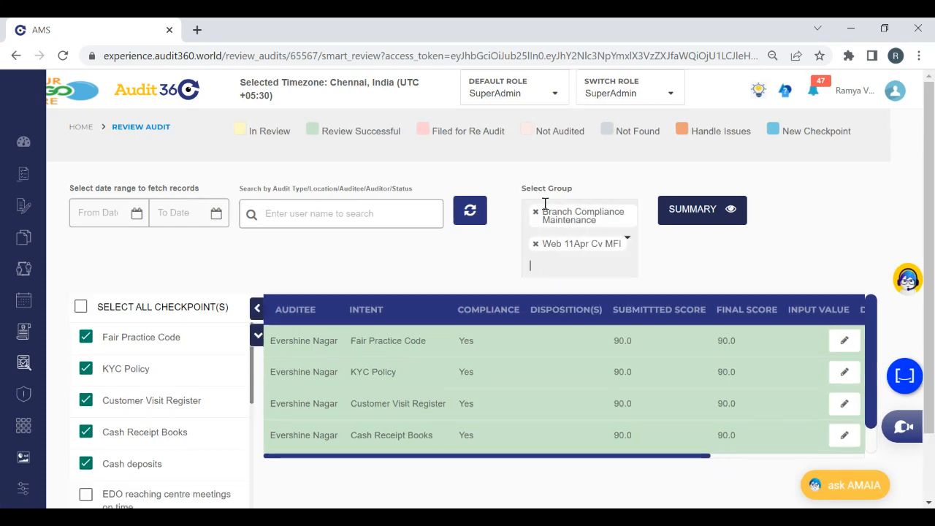
click(538, 214)
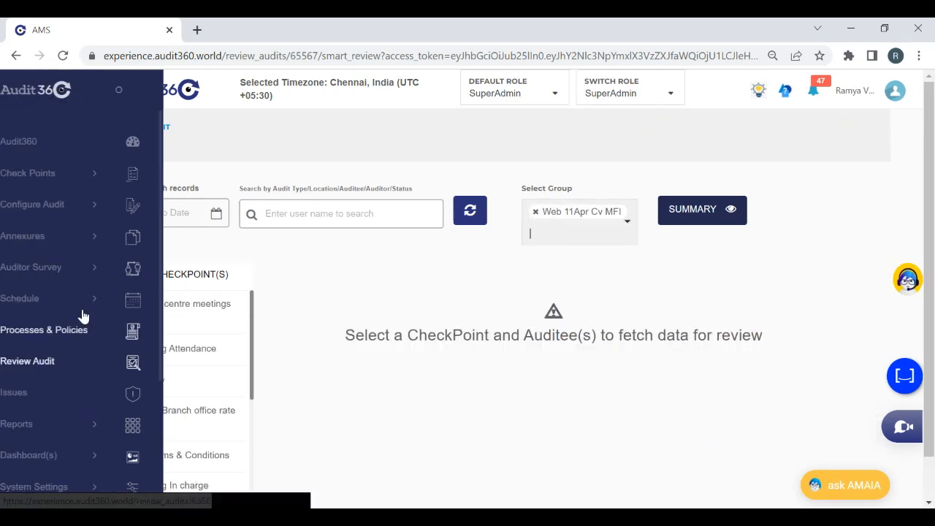
click(212, 274)
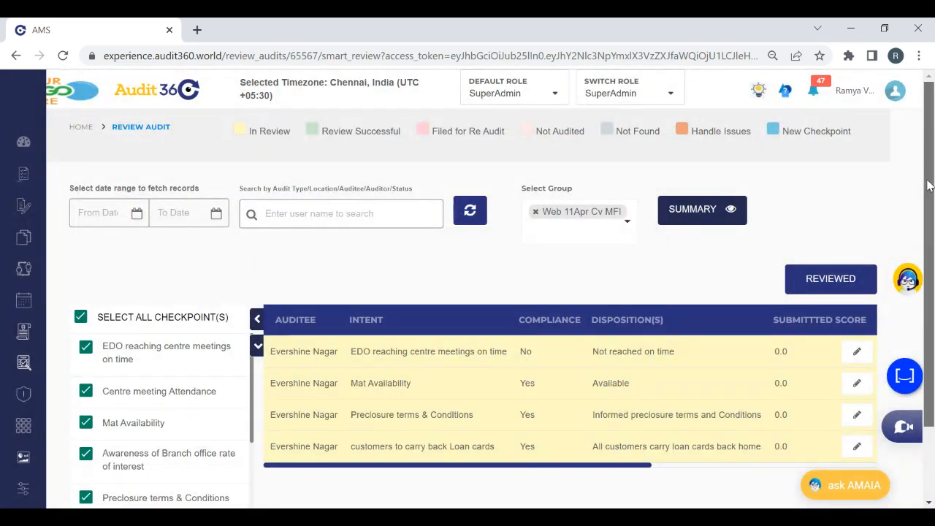
drag(928, 170, 928, 241)
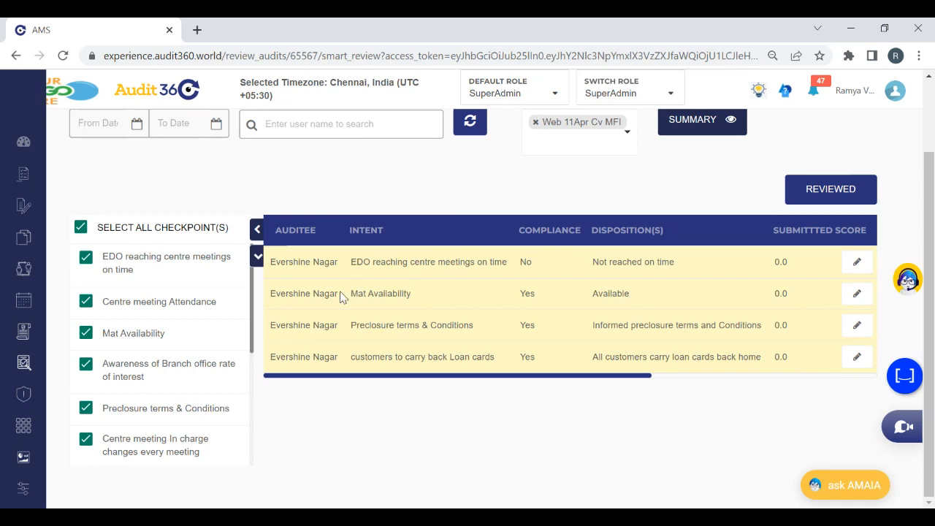
mouse_move(252, 285)
mouse_down()
mouse_move(257, 445)
mouse_move(253, 282)
mouse_up()
mouse_move(928, 189)
mouse_down()
mouse_move(927, 116)
mouse_move(927, 188)
mouse_up()
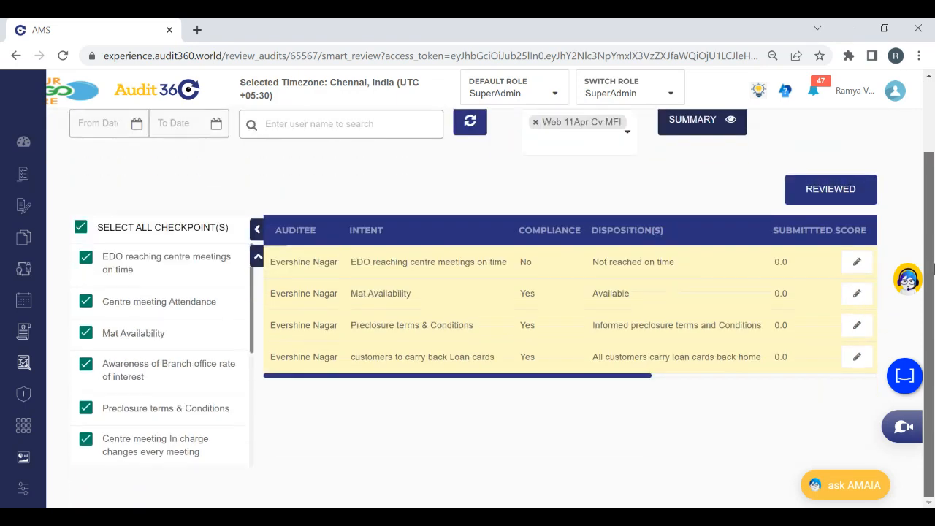
Step: Add the auditor comment Verified to the EDO reaching centre meetings on time checkpoint and update it
click(855, 263)
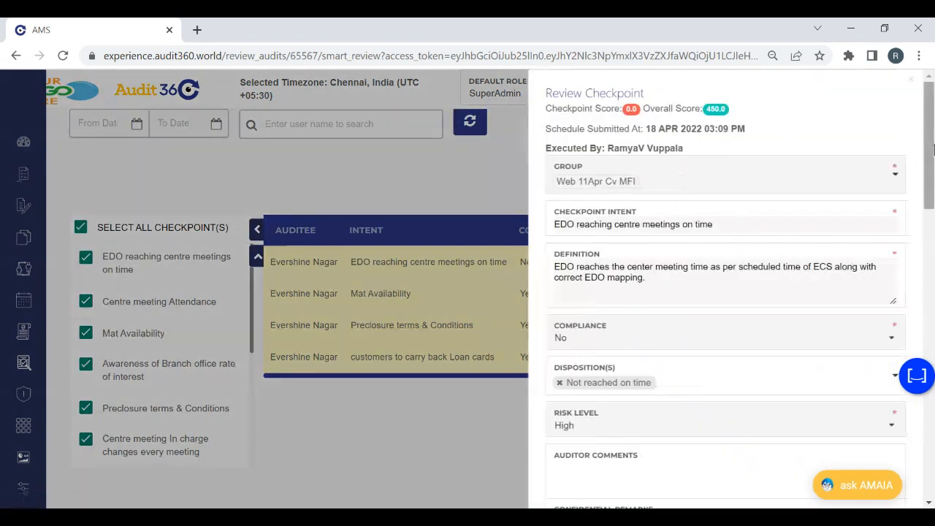
scroll(808, 158, down, 3)
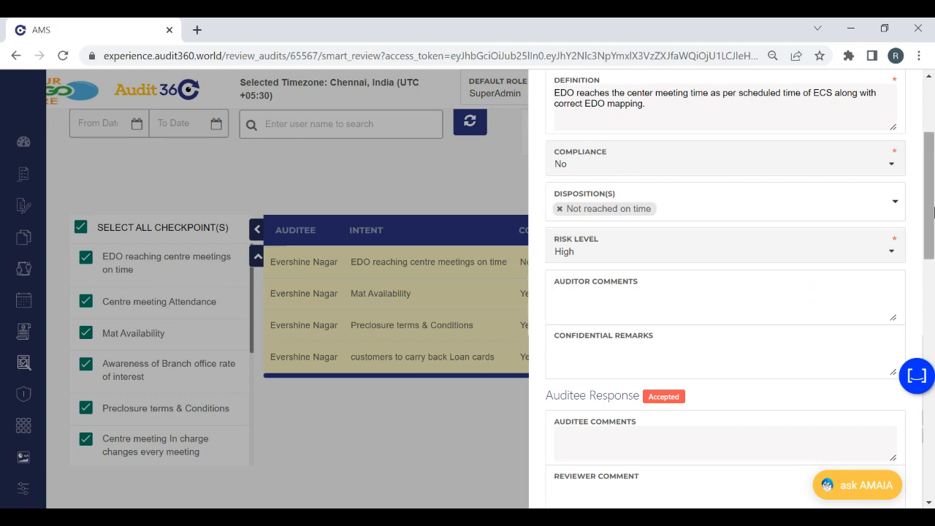
drag(934, 272, 934, 317)
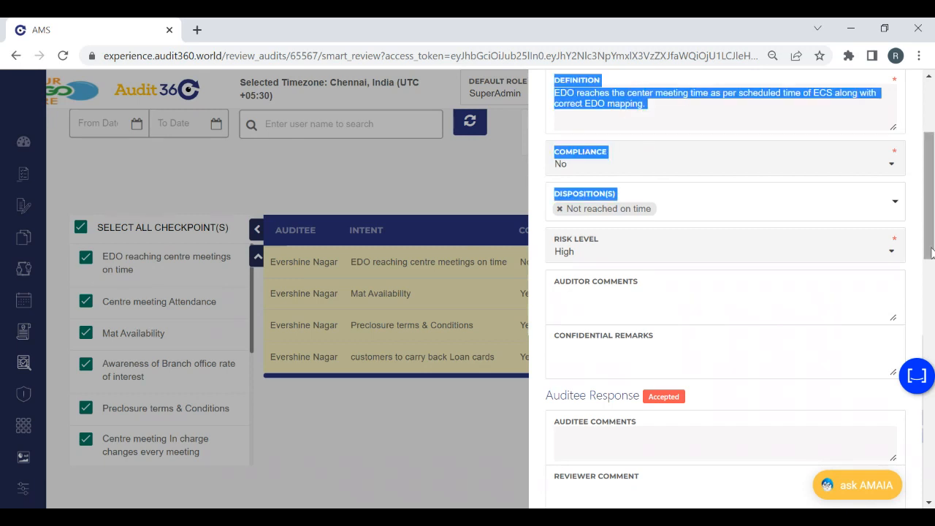
click(921, 113)
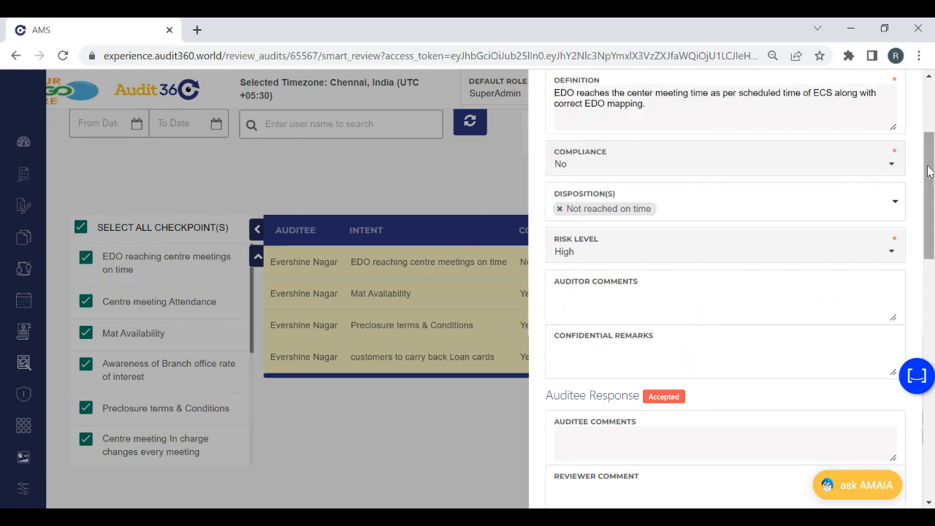
mouse_move(929, 171)
mouse_down()
mouse_move(931, 308)
mouse_move(923, 184)
mouse_up()
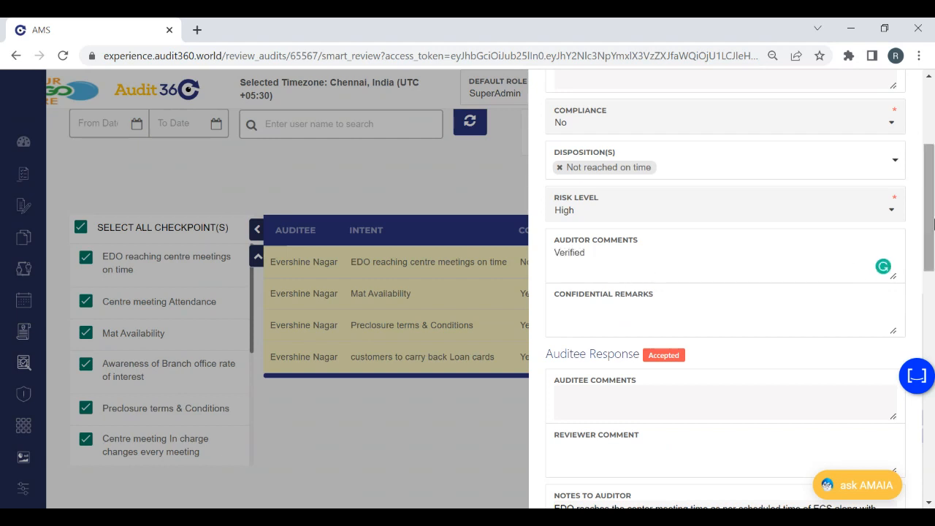
scroll(625, 445, down, 10)
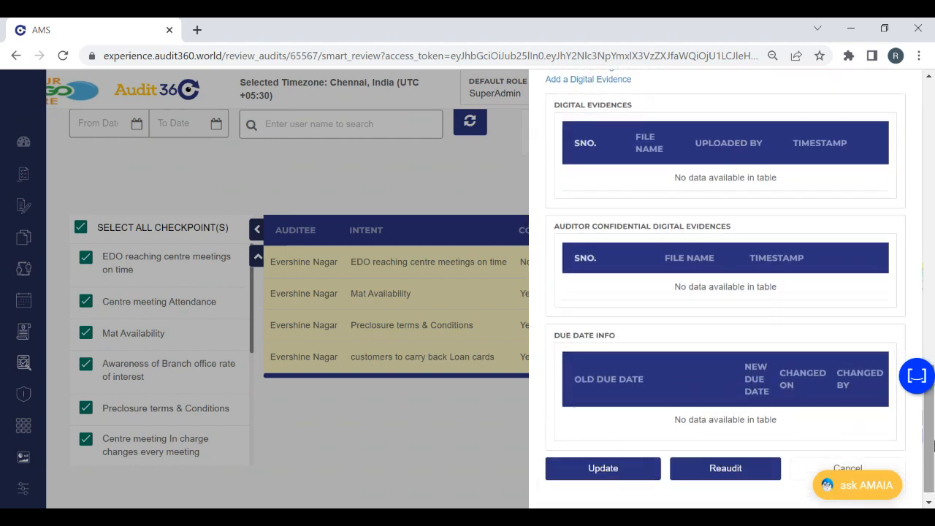
click(609, 475)
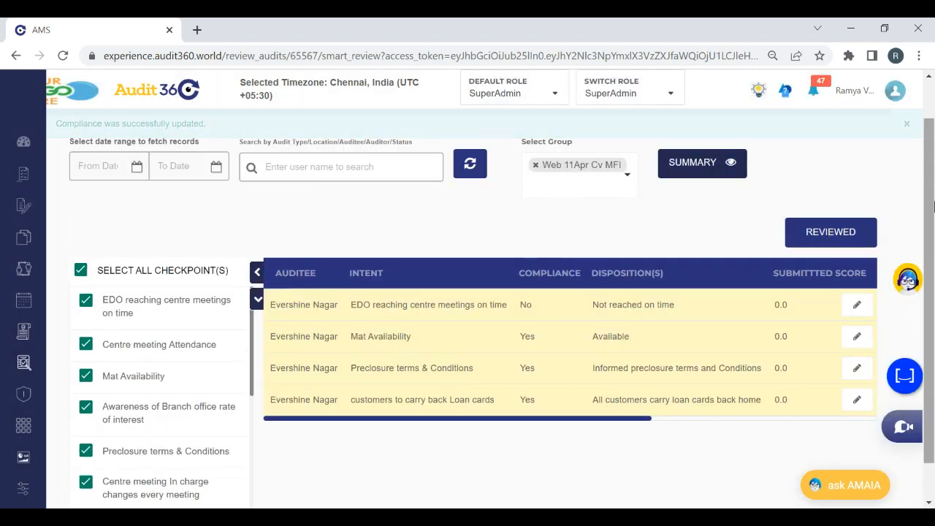
Step: Examine the score and issue columns of the checkpoint table and the audit summary before finalization
drag(931, 252, 932, 303)
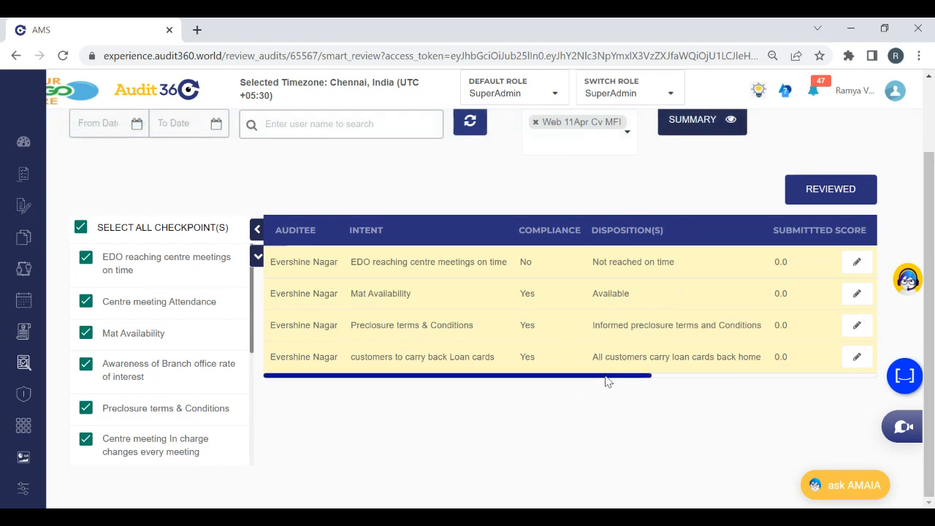
drag(608, 379, 824, 403)
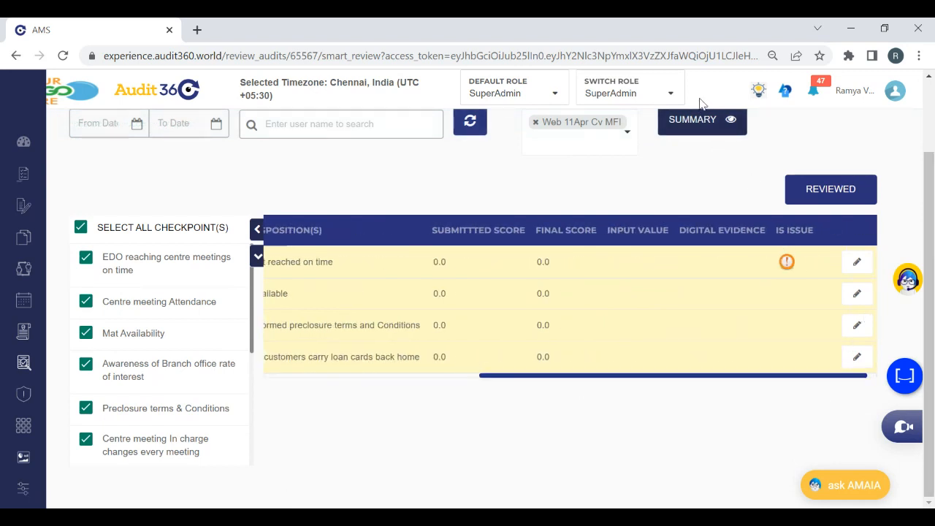
click(696, 136)
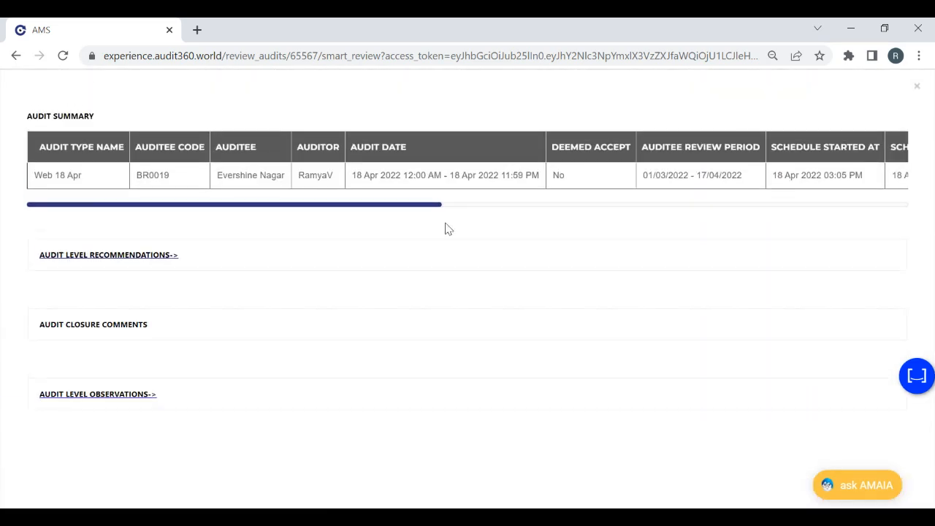
drag(348, 207, 927, 116)
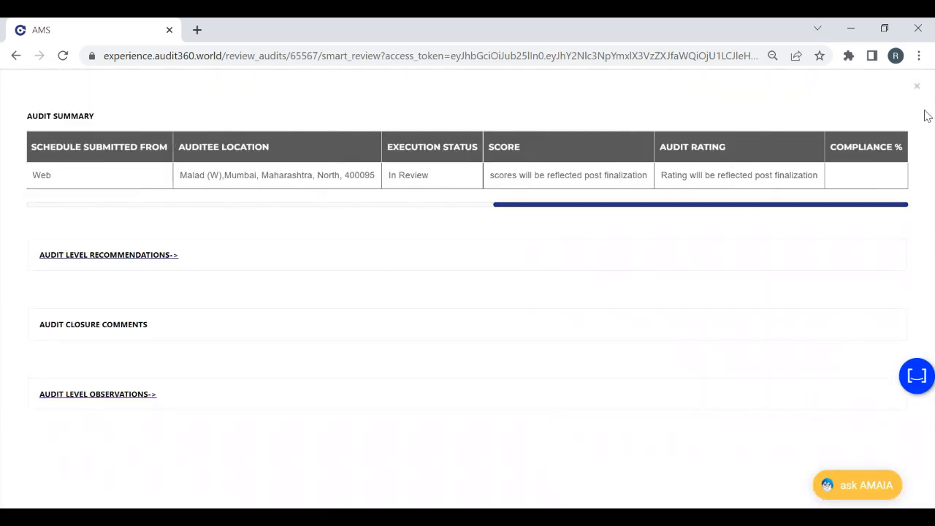
click(918, 88)
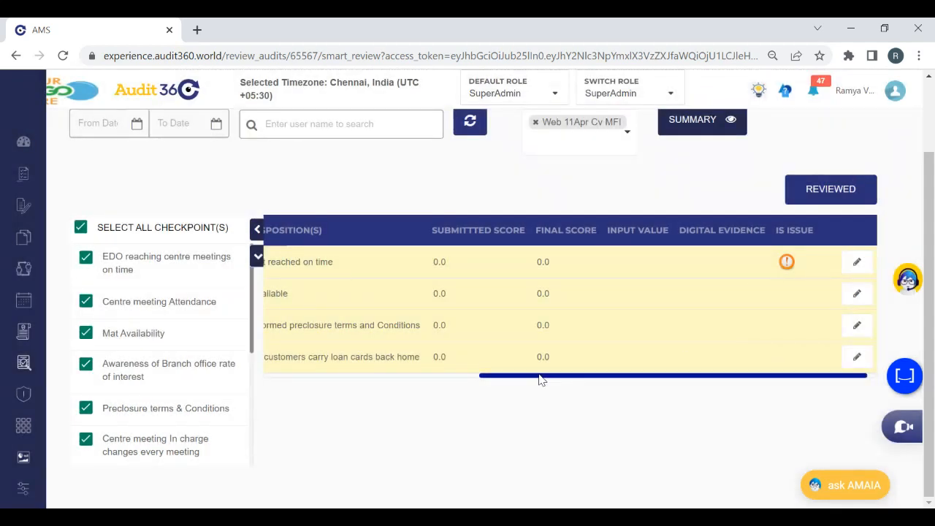
Step: Mark all Web 11Apr Cv MFI checkpoints as reviewed and finalize the audit
drag(540, 378, 296, 358)
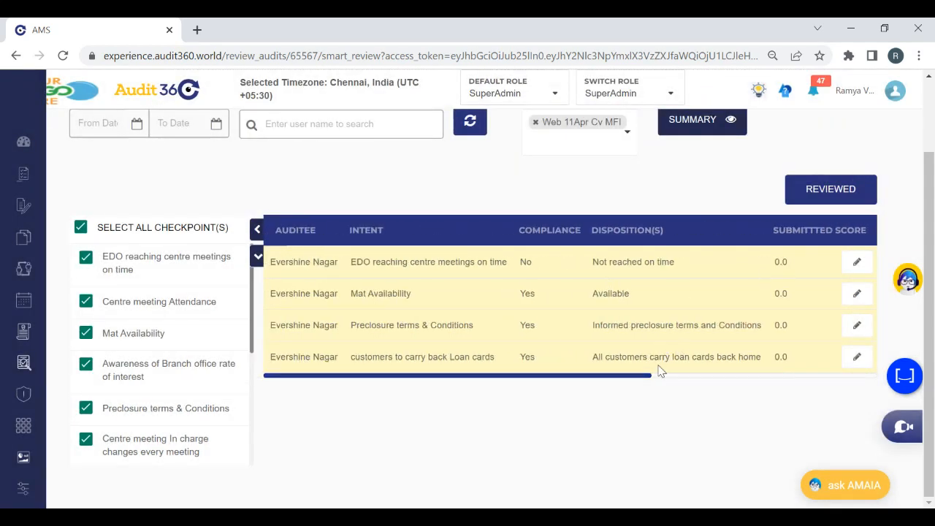
drag(649, 378, 860, 374)
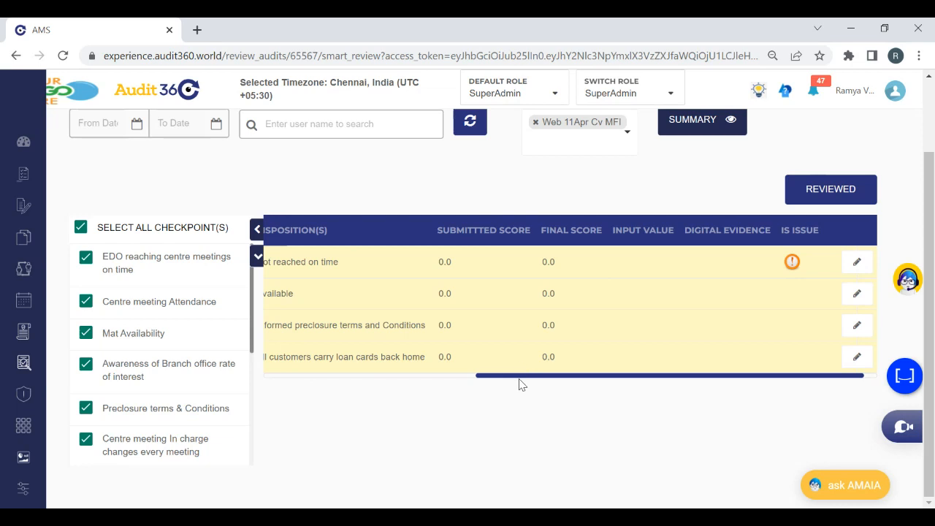
drag(519, 380, 307, 376)
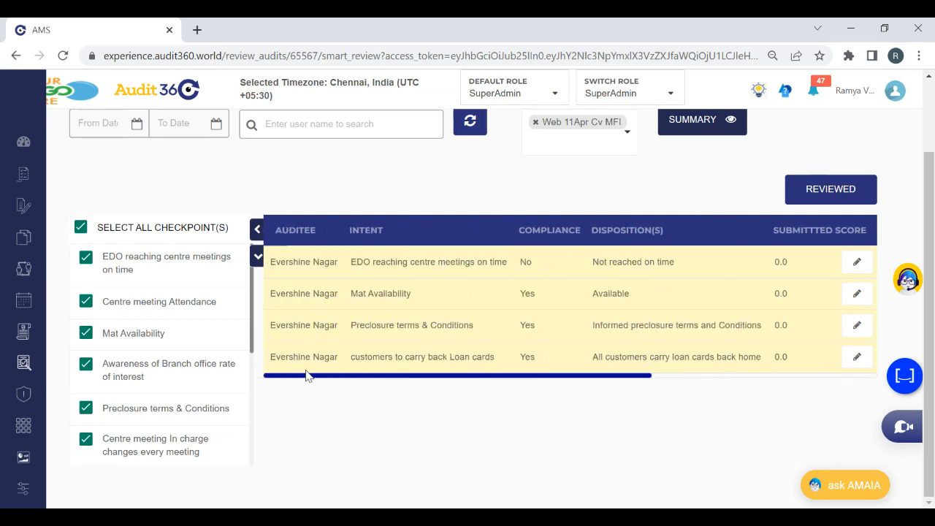
click(846, 193)
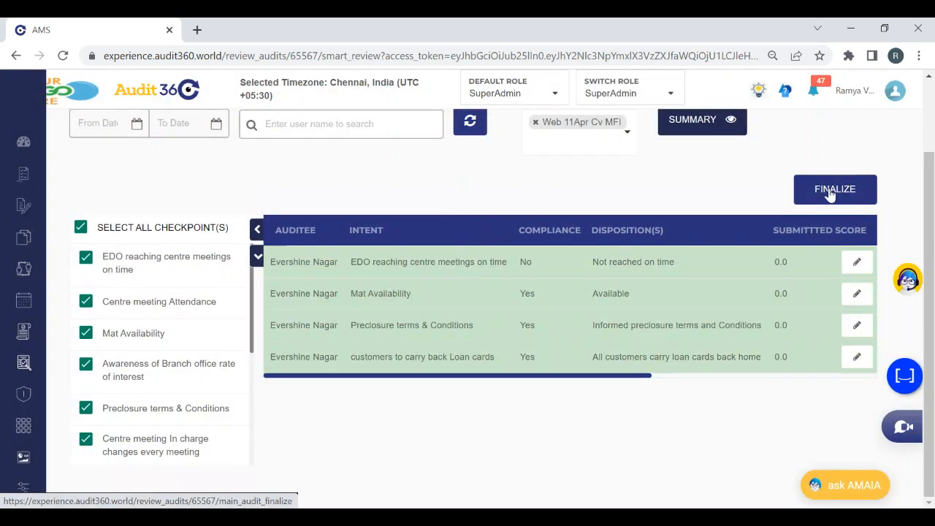
click(833, 190)
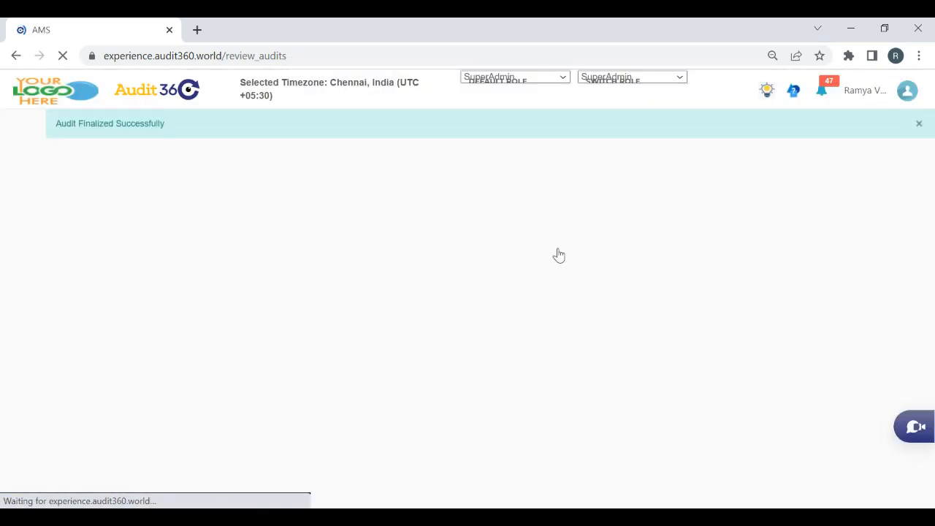
Step: Find and open the finalized Web 18 Apr audit and examine its summary for the score, rating, compliance percentage and issues
click(422, 232)
text(W)
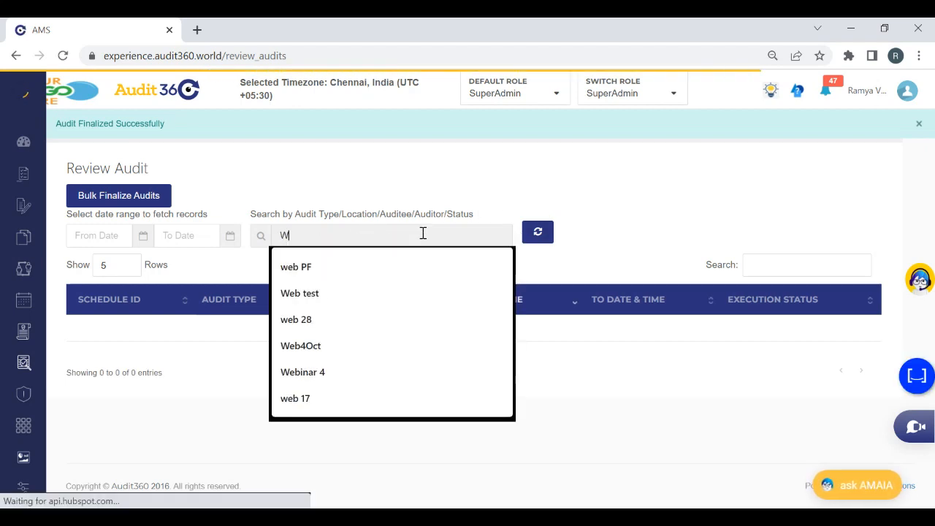
text(eb 18 Apr)
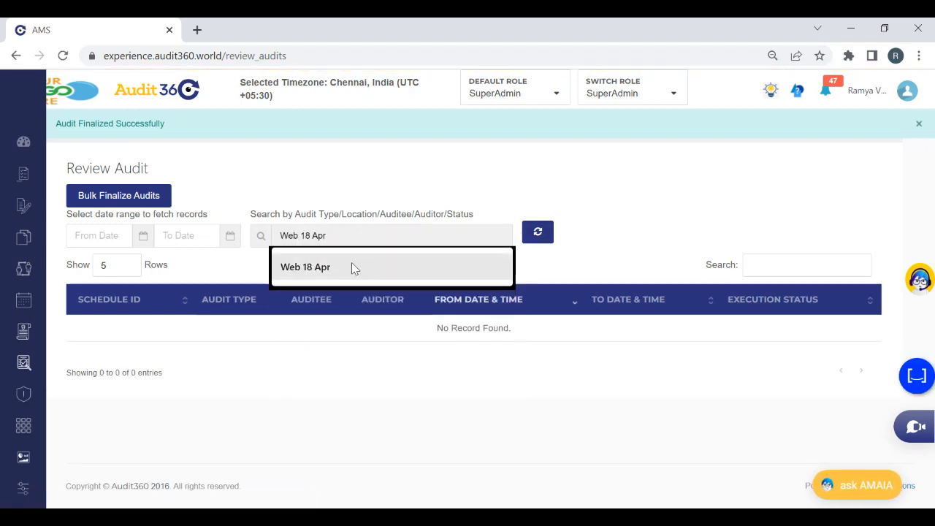
click(351, 267)
click(532, 232)
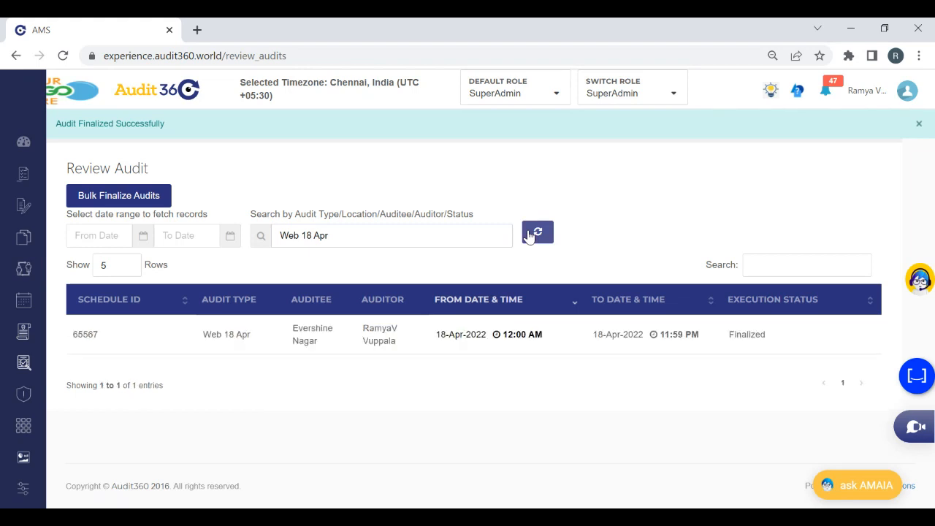
click(535, 351)
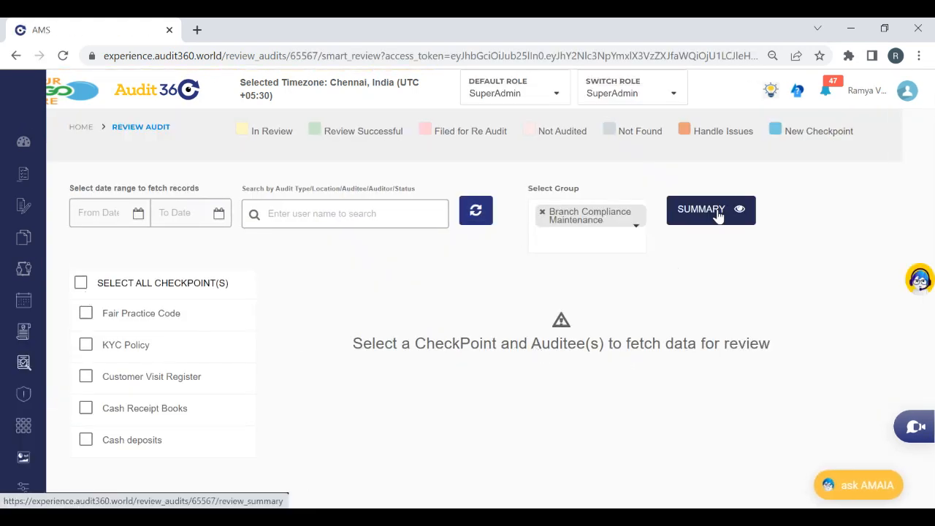
click(719, 212)
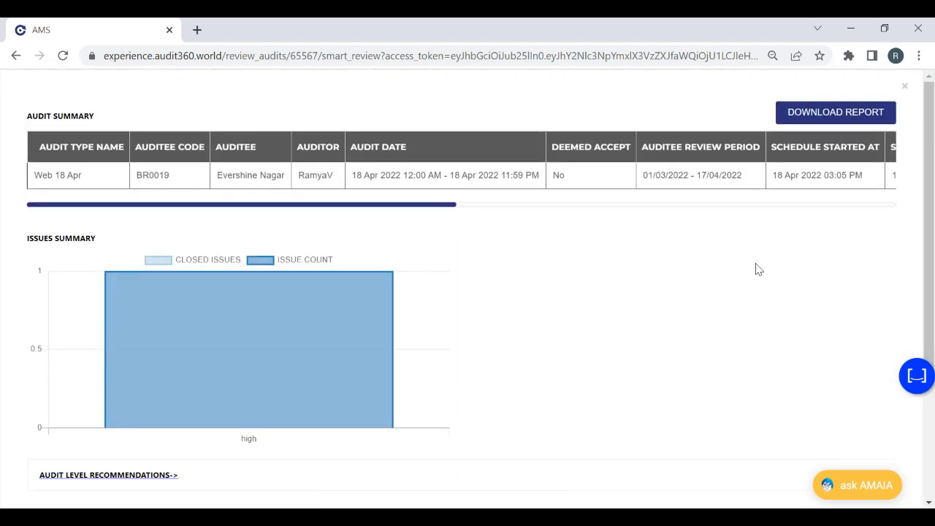
drag(448, 206, 934, 228)
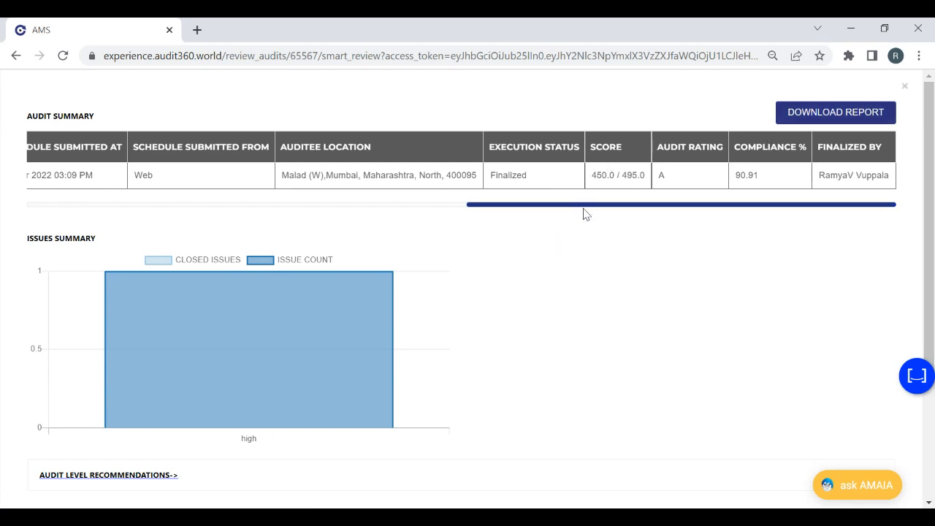
click(904, 89)
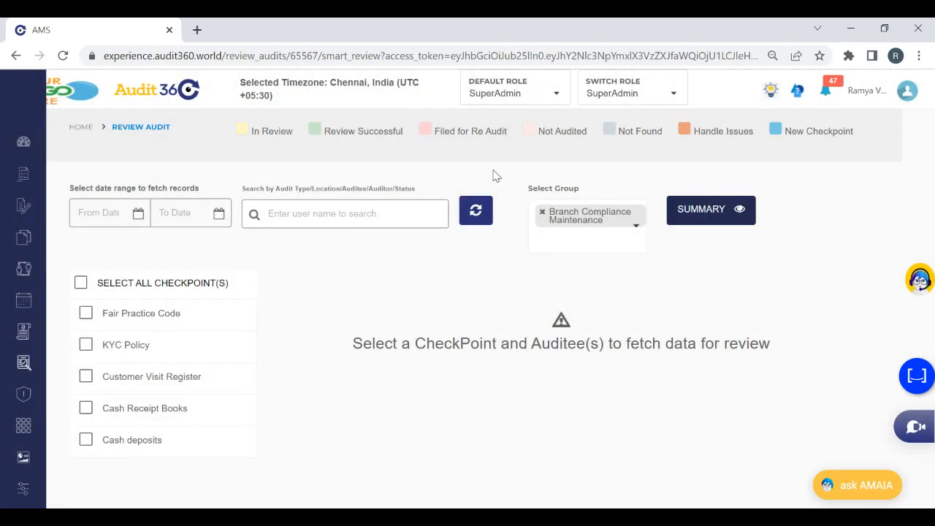
Step: Switch the active role from SuperAdmin to Auditor
click(607, 102)
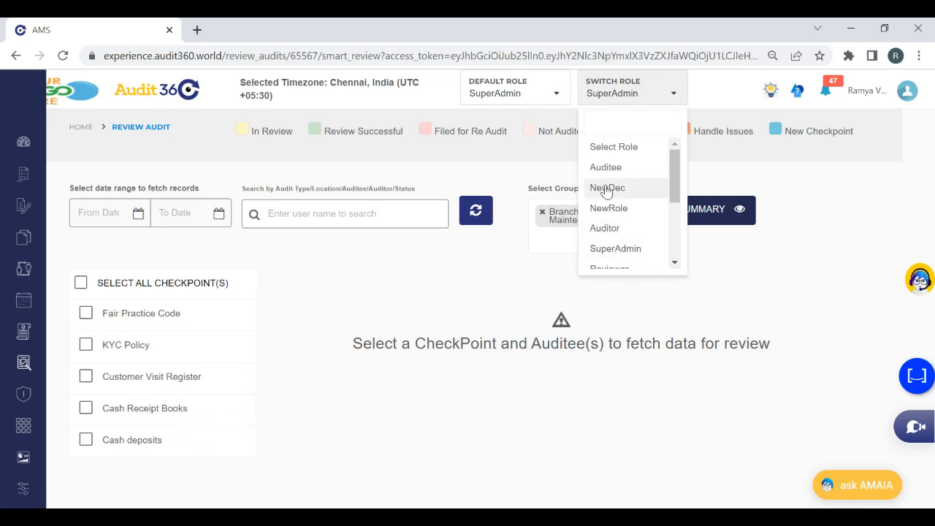
click(621, 250)
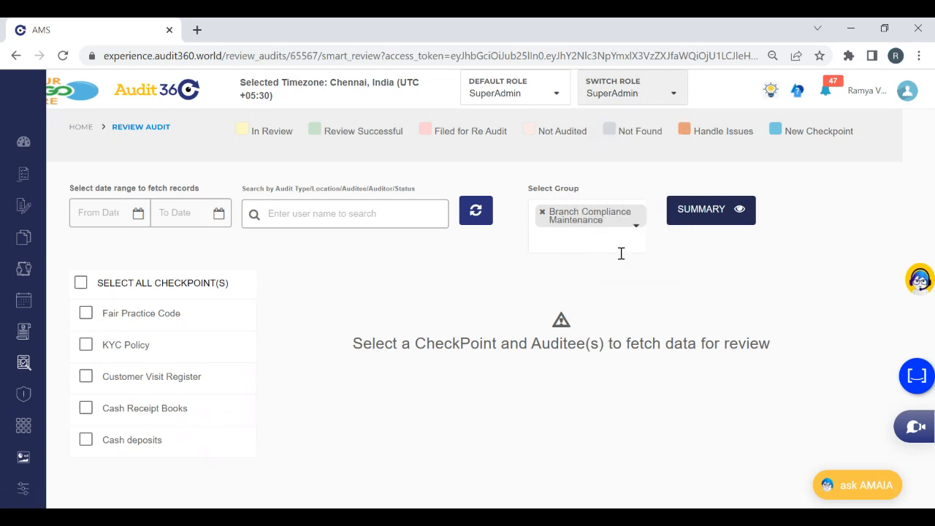
click(635, 97)
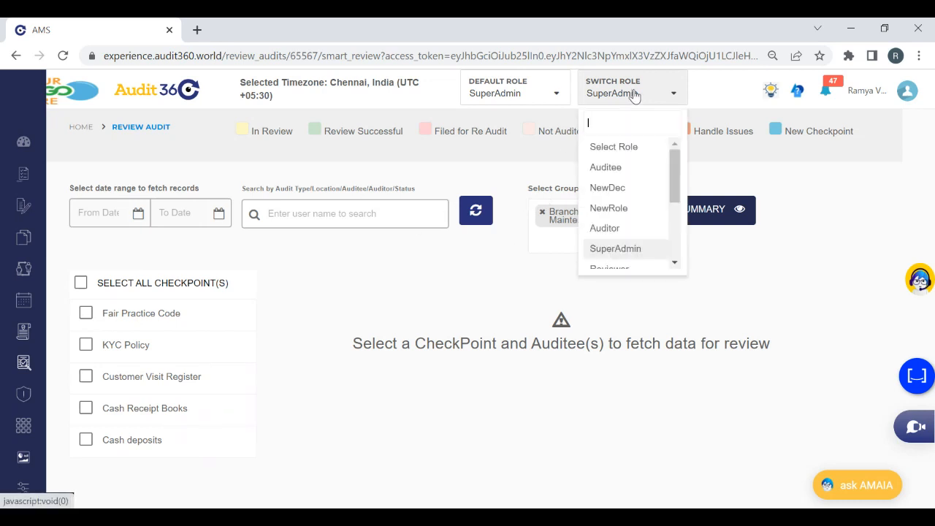
click(605, 228)
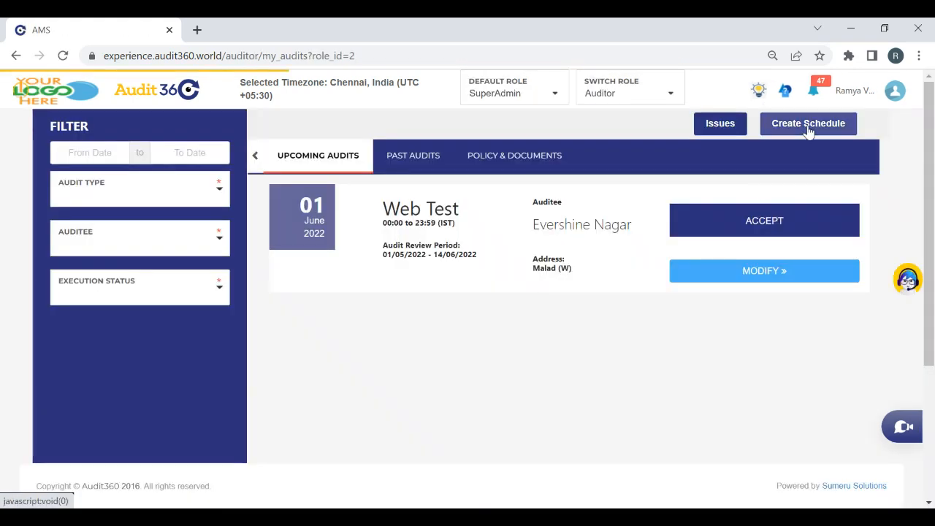
Step: Start a new audit schedule with audit type Web 18 Apr, auditee type Branch and auditee Evershine Nagar
click(808, 129)
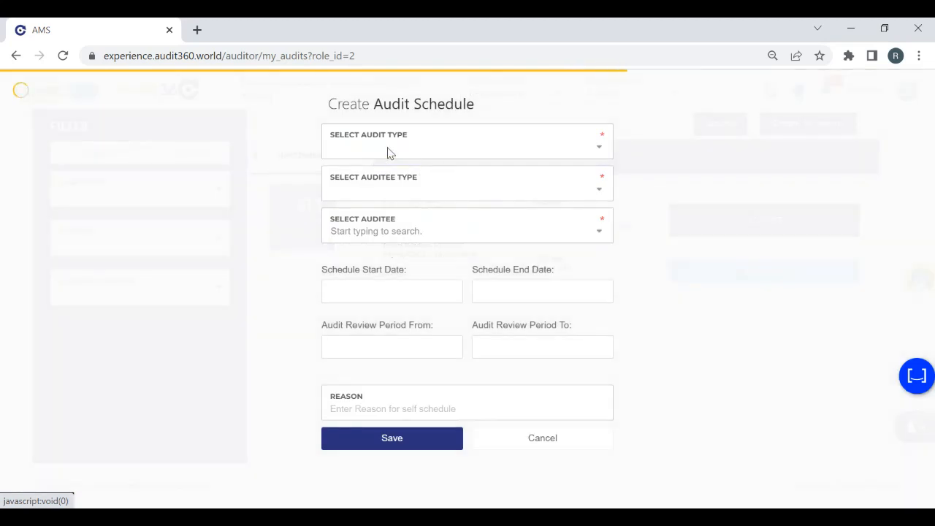
click(389, 152)
text(web)
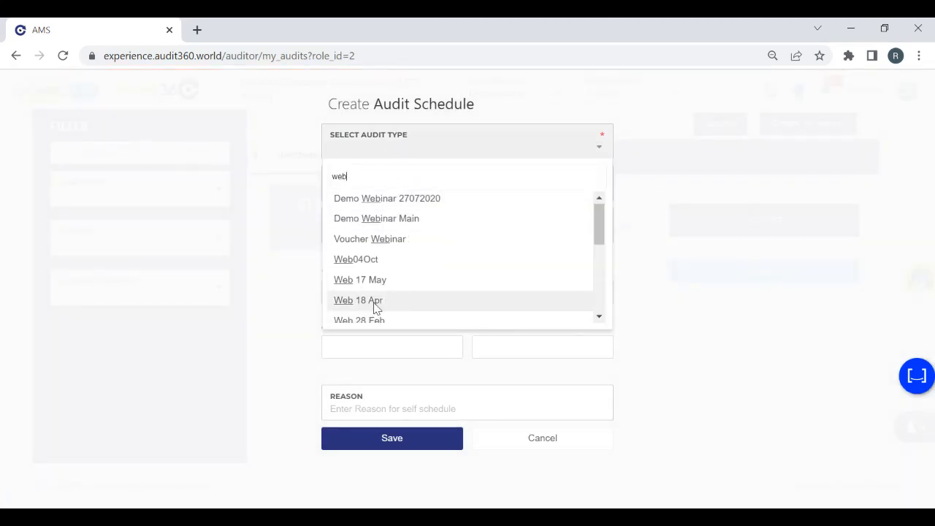
click(375, 307)
click(379, 196)
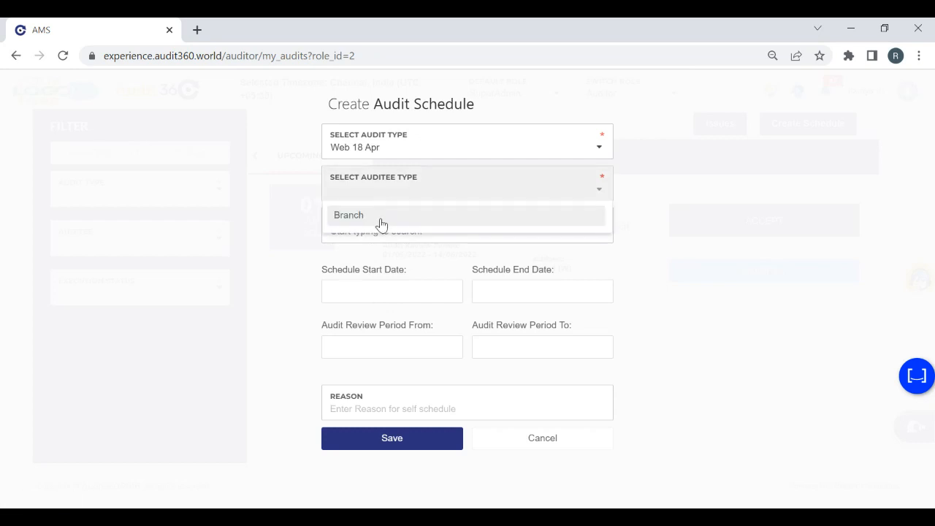
click(381, 221)
click(360, 232)
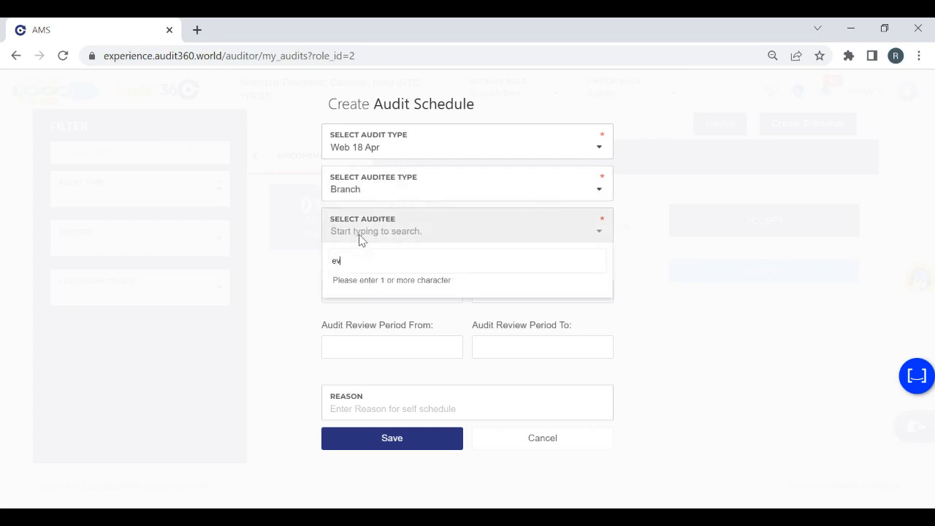
text(ever)
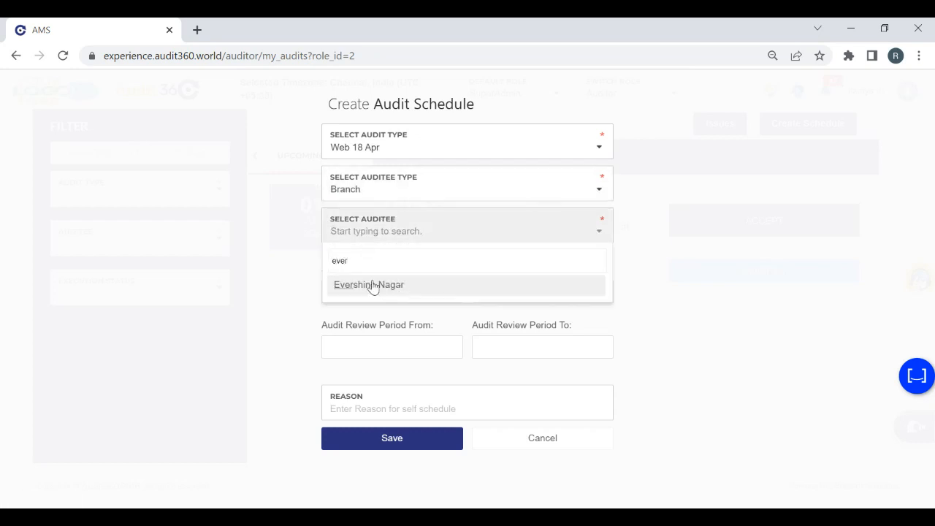
click(373, 286)
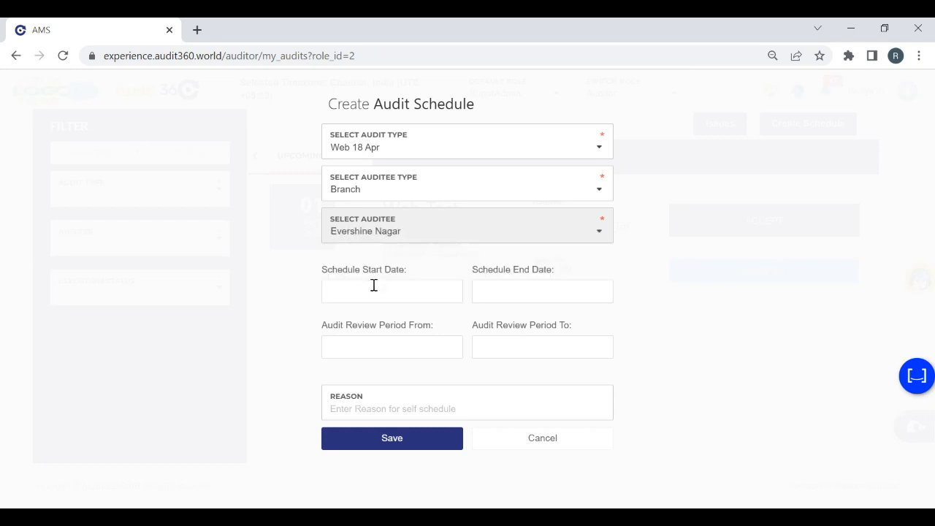
Step: Set the schedule start date to 18/04/2022 and the end date to 19/04/2022, and save the schedule
click(373, 291)
click(367, 211)
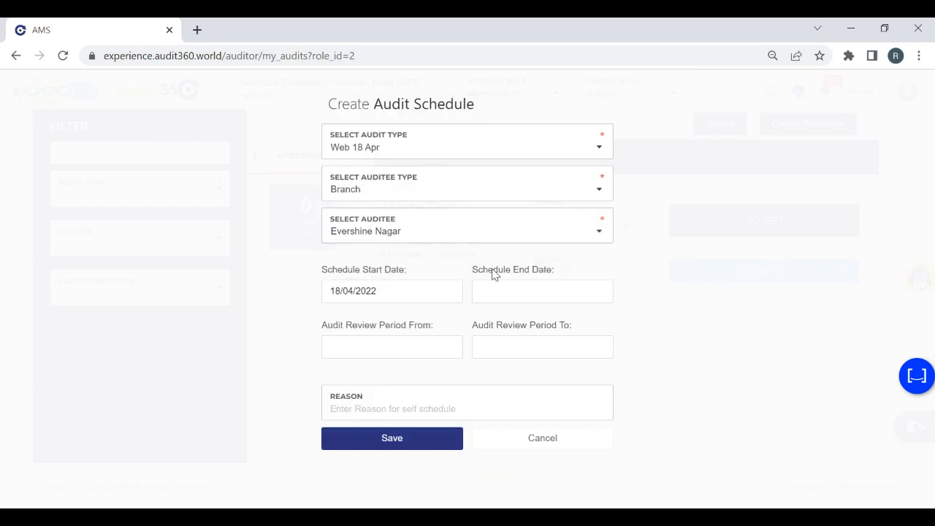
drag(492, 277, 492, 282)
click(491, 286)
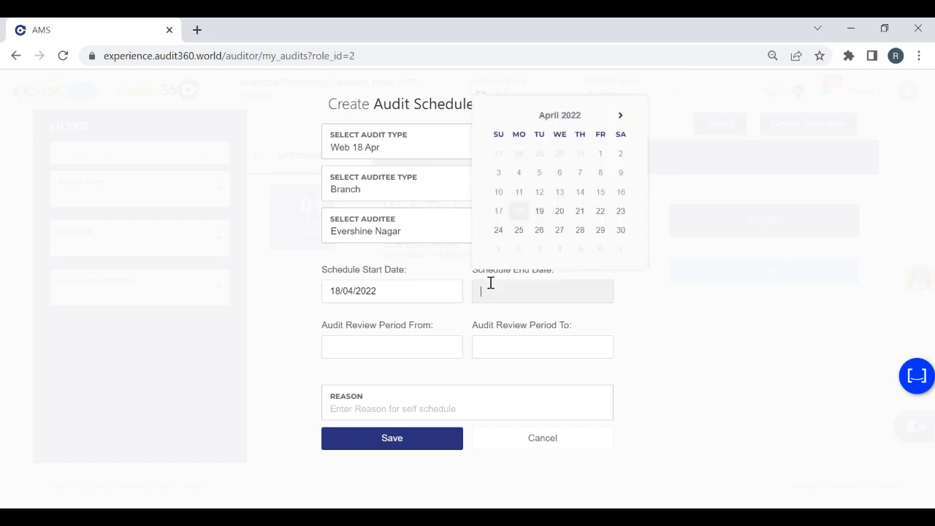
click(536, 212)
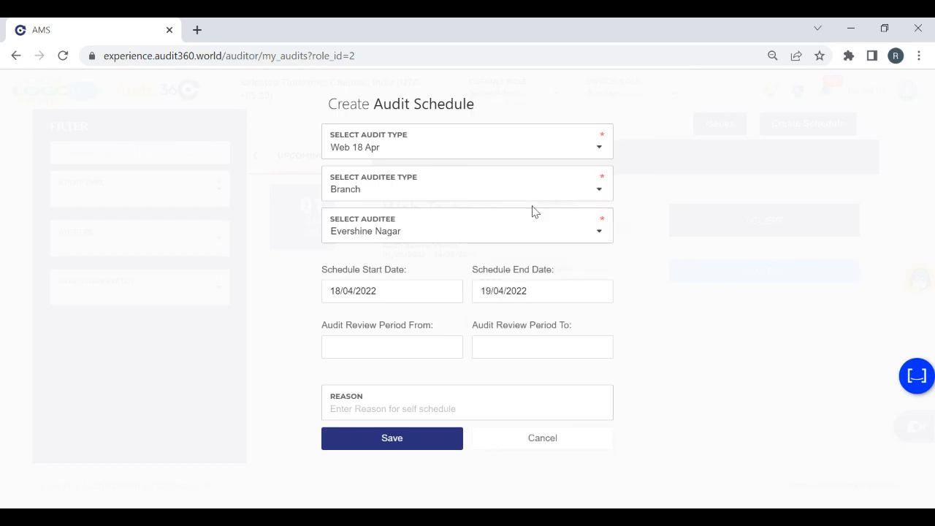
click(386, 440)
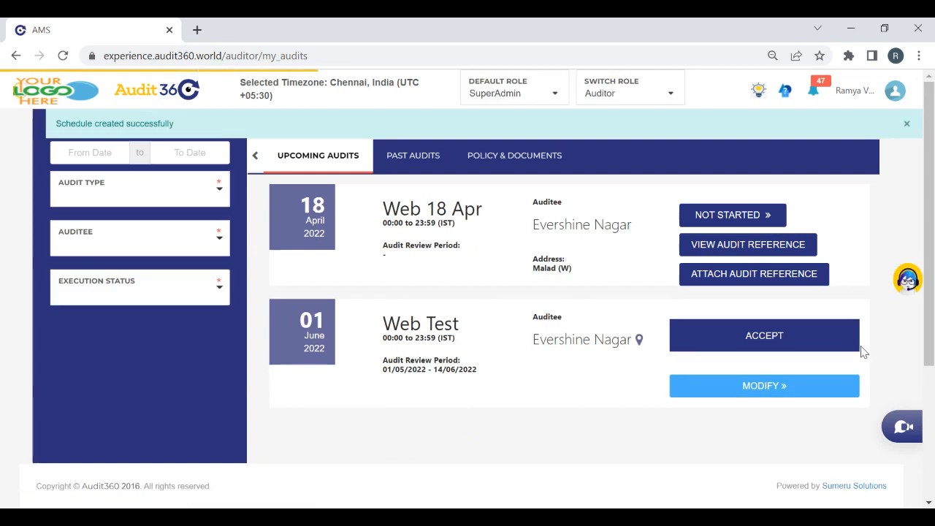
Step: Accept the Web Test audit and start the Web 18 Apr audit with the Normal execution type
click(764, 333)
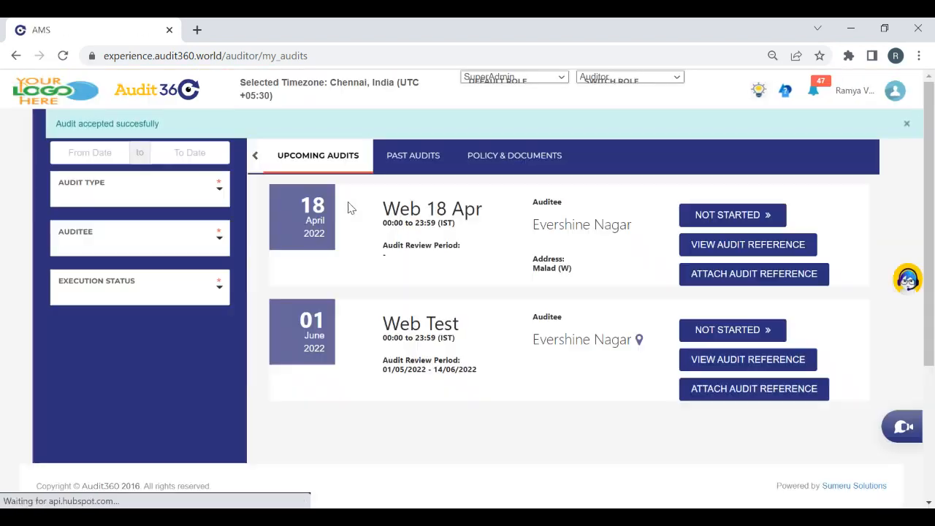
click(728, 212)
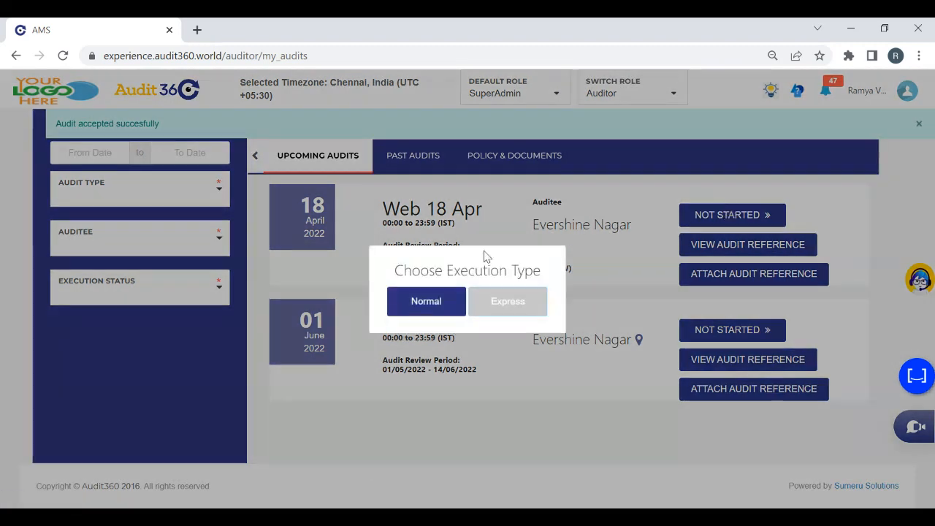
click(423, 307)
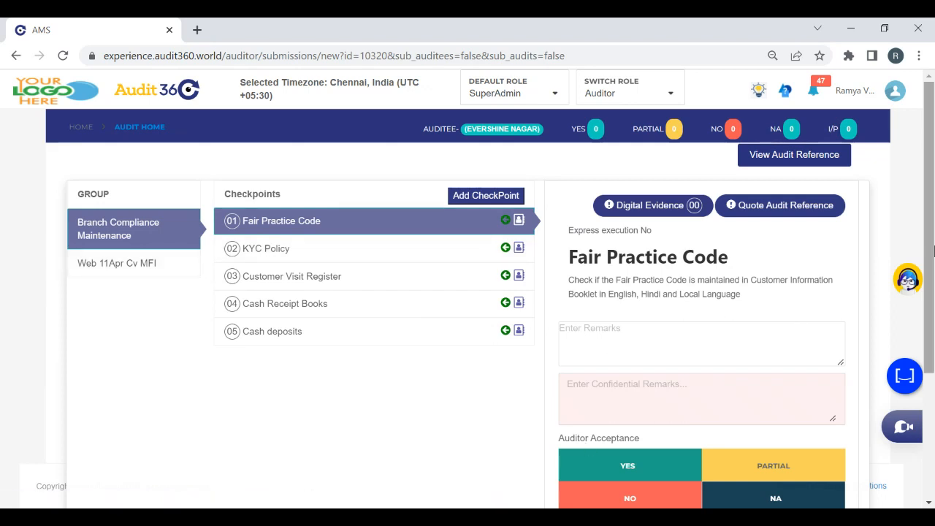
Step: Answer Yes without a disposition for all five Branch Compliance Maintenance checkpoints, from Fair Practice Code to Cash deposits
scroll(586, 449, down, 3)
click(614, 291)
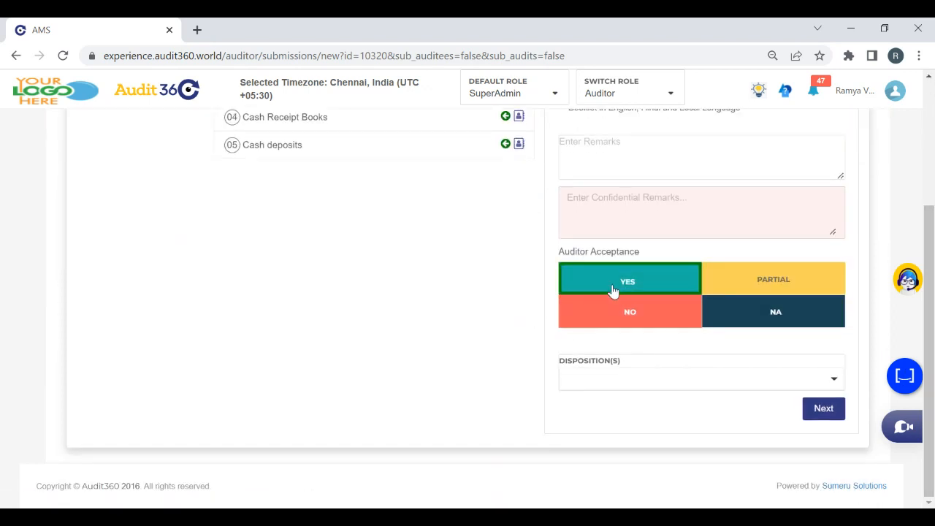
click(701, 377)
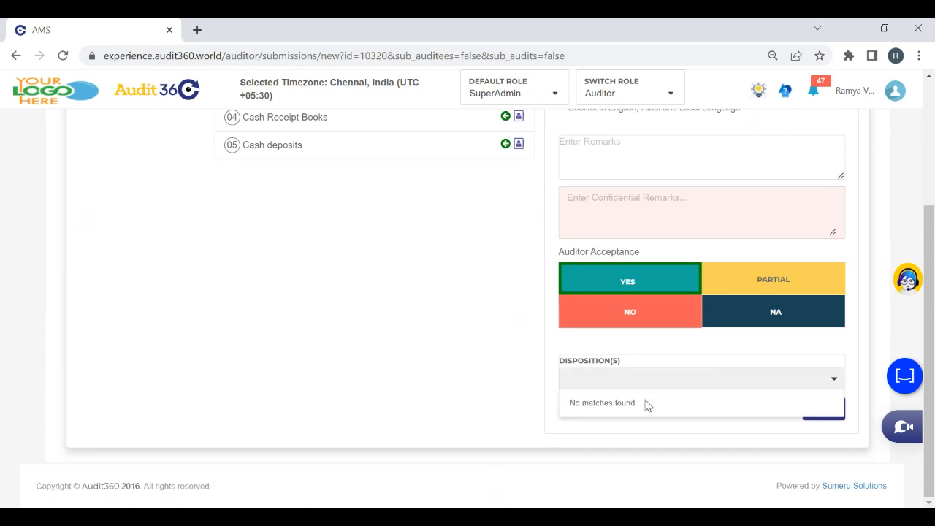
click(847, 411)
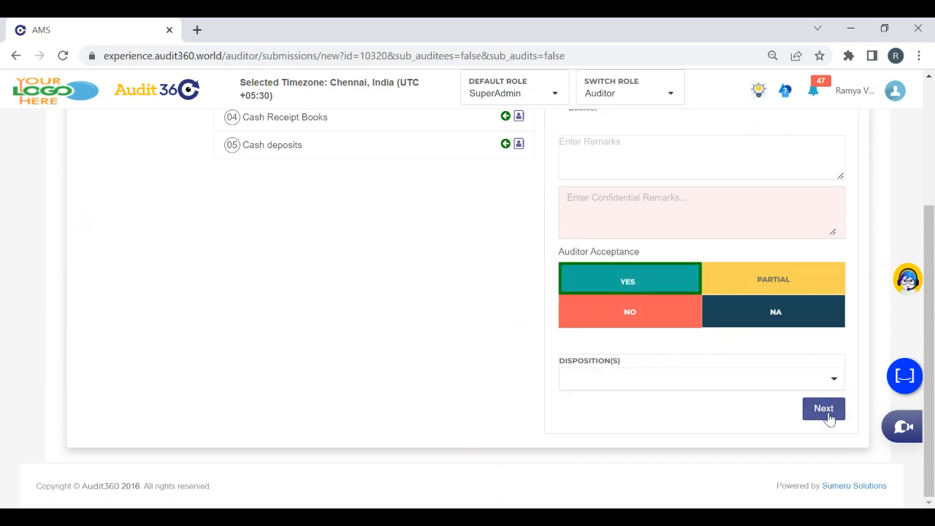
click(830, 418)
click(626, 290)
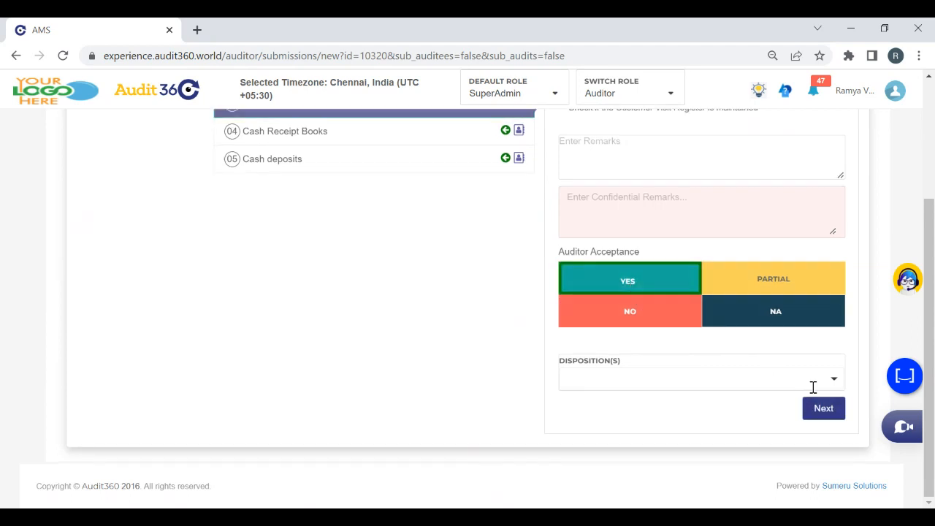
click(817, 408)
click(636, 285)
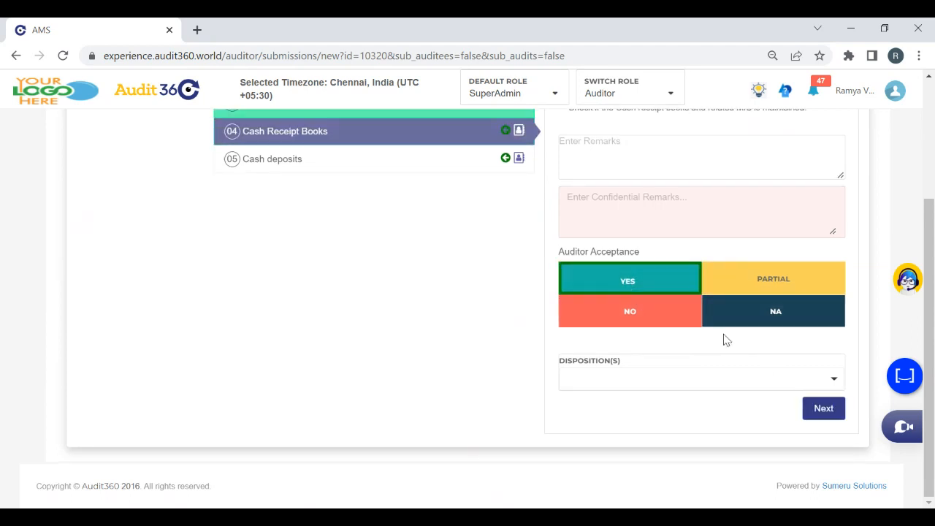
click(830, 411)
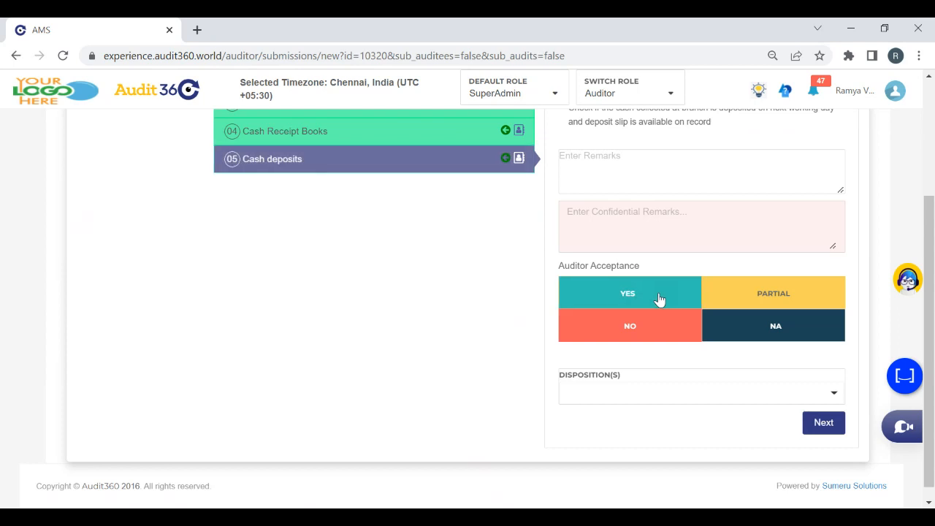
click(658, 296)
click(818, 430)
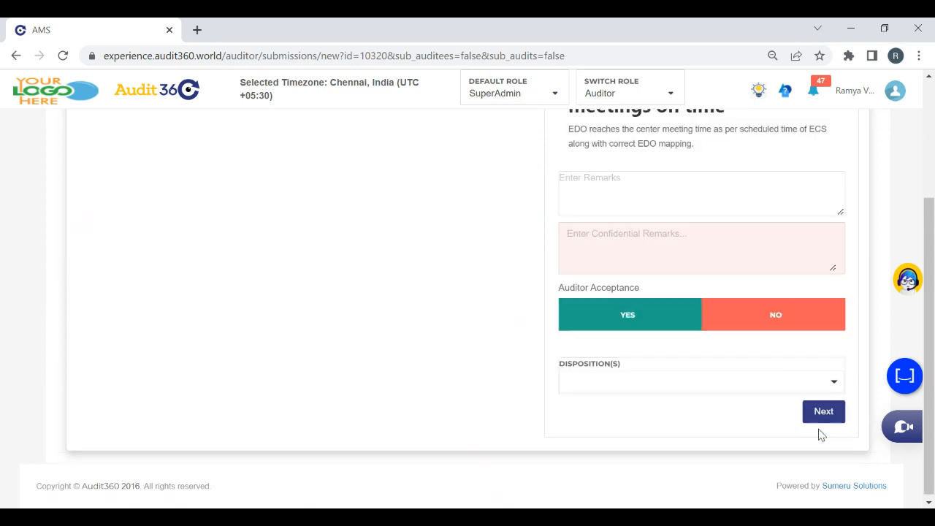
Step: View the previous compliance observation of the EDO reaching centre meetings on time checkpoint and close it
drag(929, 294, 922, 139)
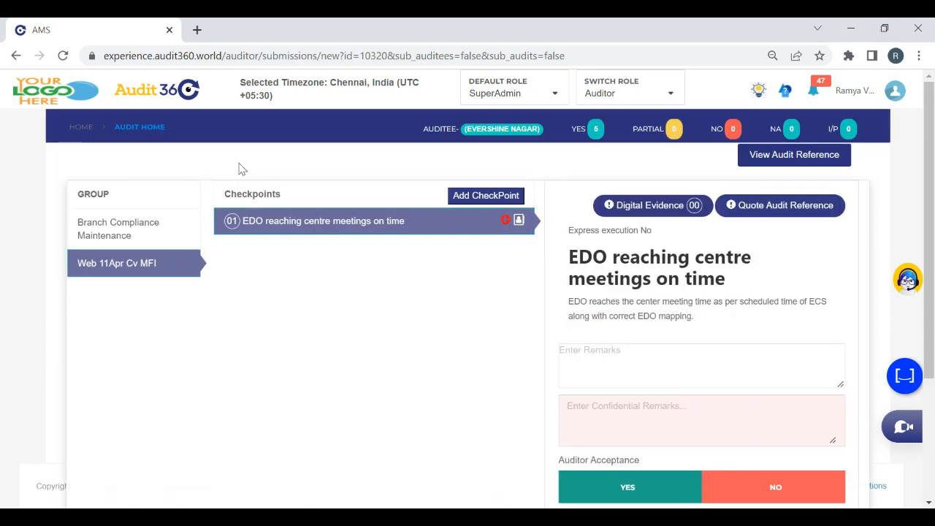
scroll(448, 285, down, 1)
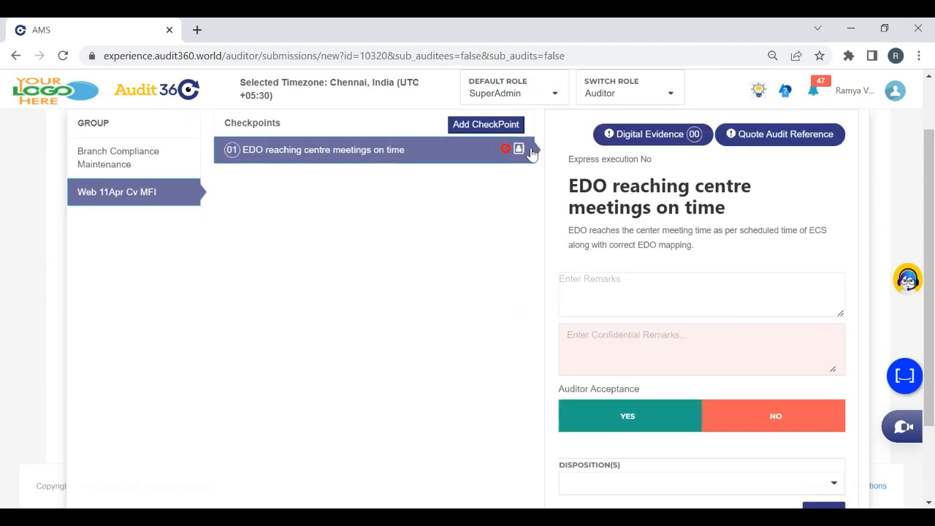
click(505, 151)
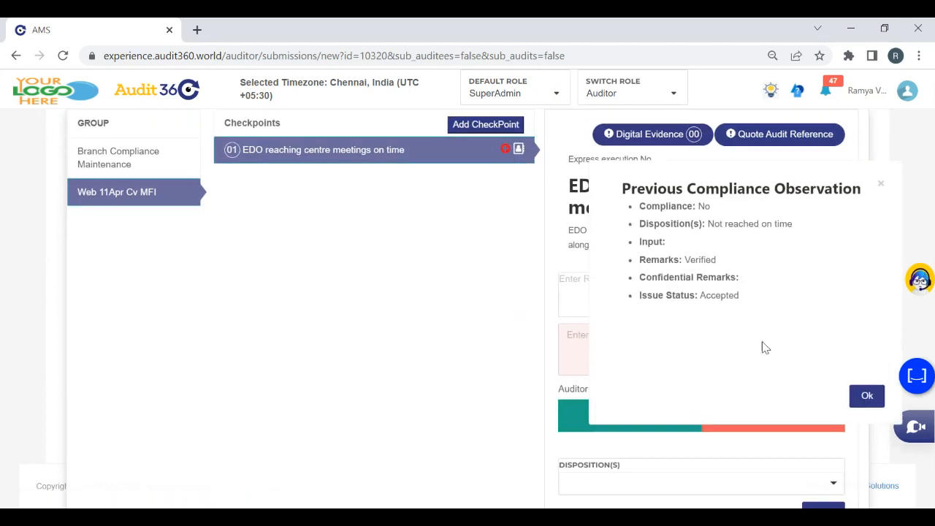
click(882, 189)
Step: Answer No with the disposition Not reached on time for the EDO reaching centre meetings on time checkpoint and submit it
click(721, 430)
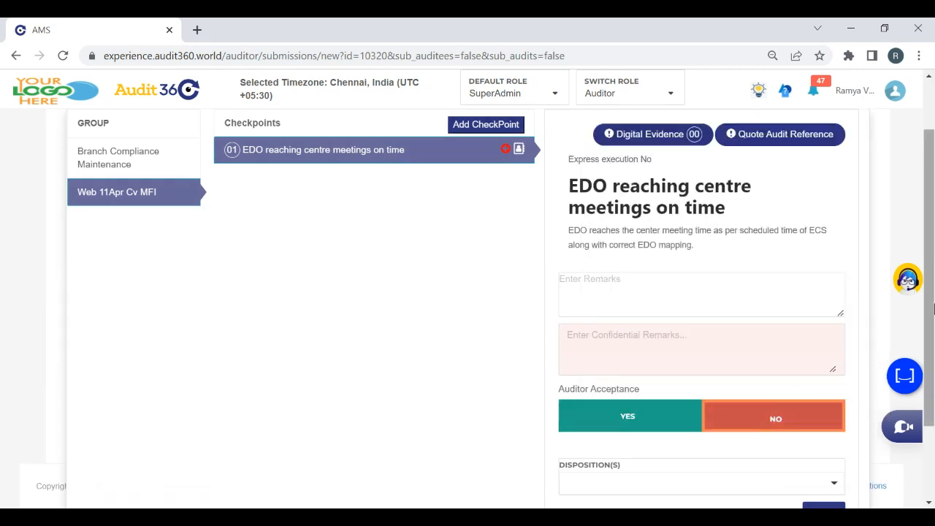
drag(933, 310, 933, 380)
click(574, 379)
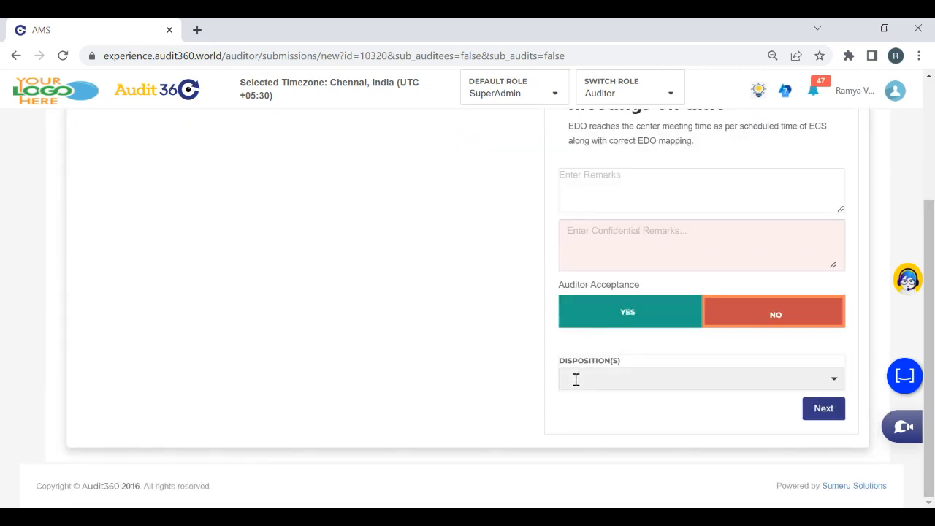
click(611, 411)
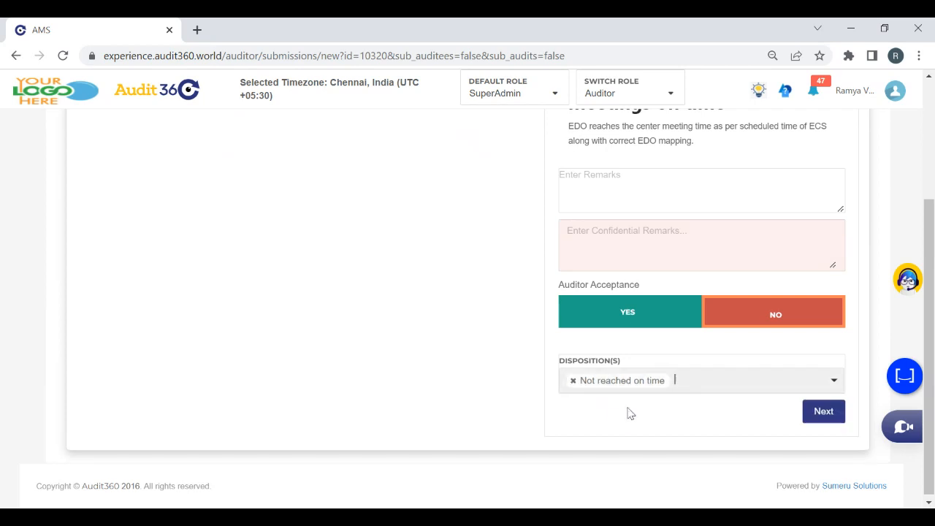
click(817, 415)
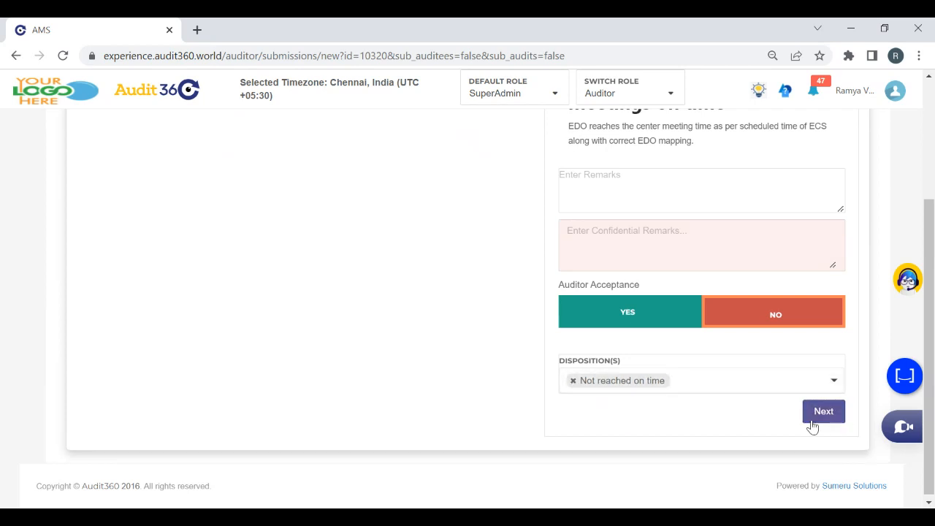
Step: Answer Yes with the disposition Available for Mat Availability and proceed to the Preclosure terms & Conditions checkpoint
click(611, 321)
click(598, 385)
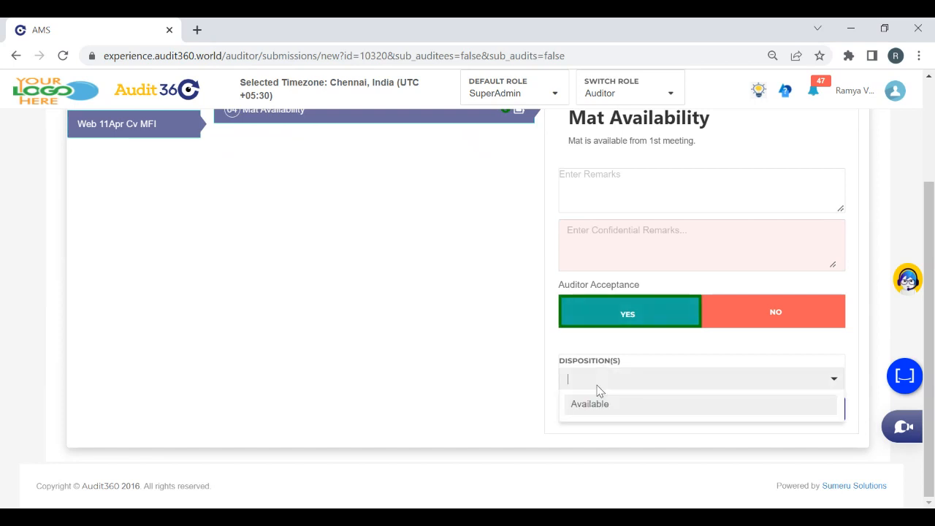
click(593, 411)
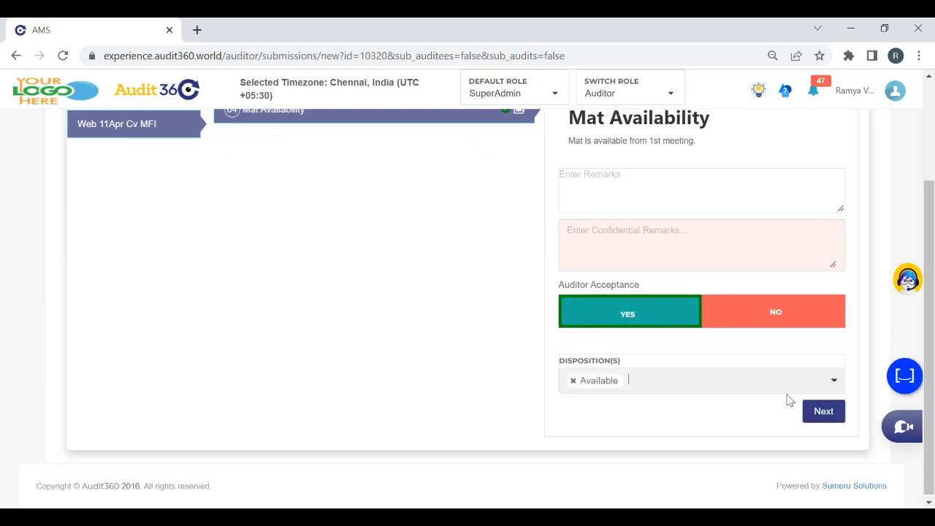
click(822, 412)
drag(929, 351, 929, 284)
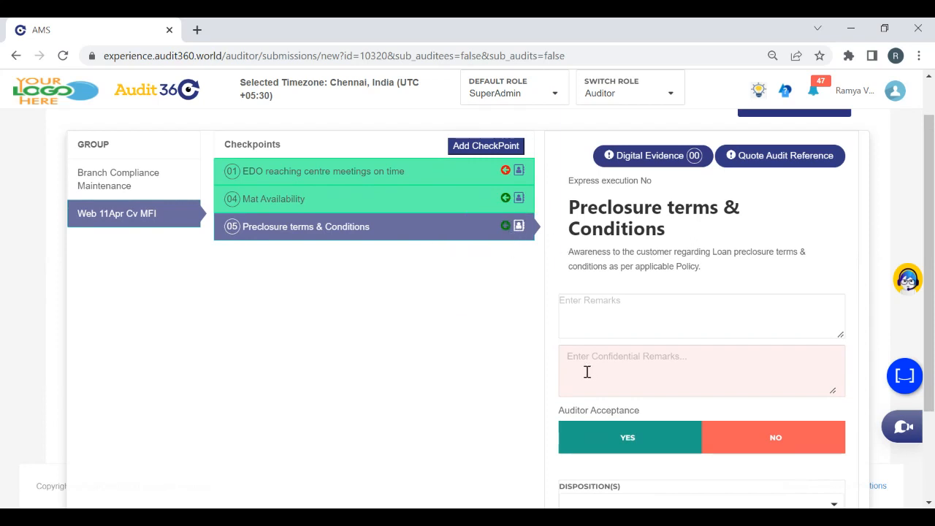
drag(932, 280, 933, 319)
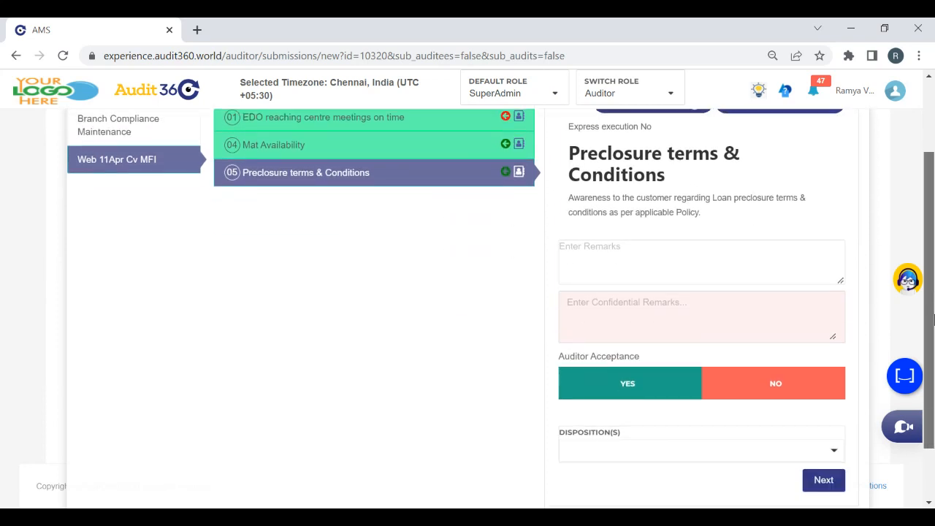
Step: Answer Yes with the disposition Informed preclosure terms and Conditions for the Preclosure terms & Conditions checkpoint and submit it
click(636, 384)
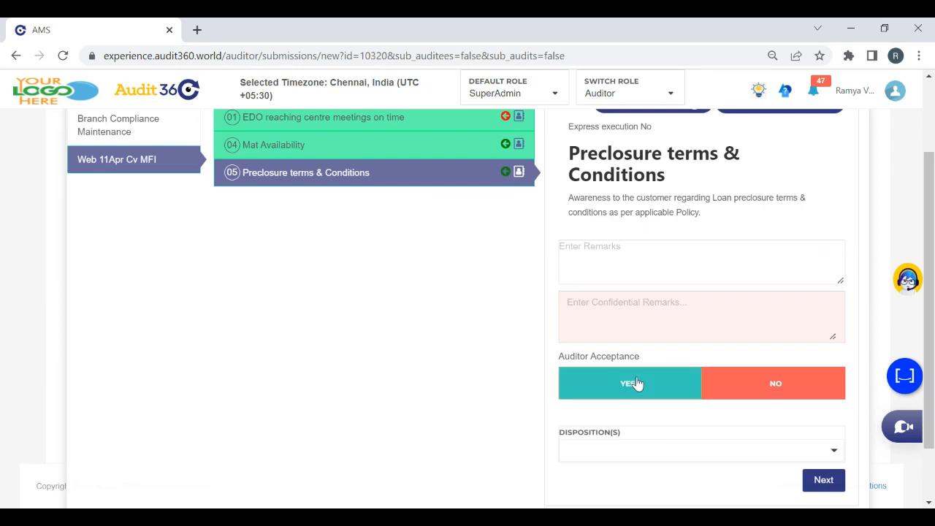
click(686, 459)
click(692, 481)
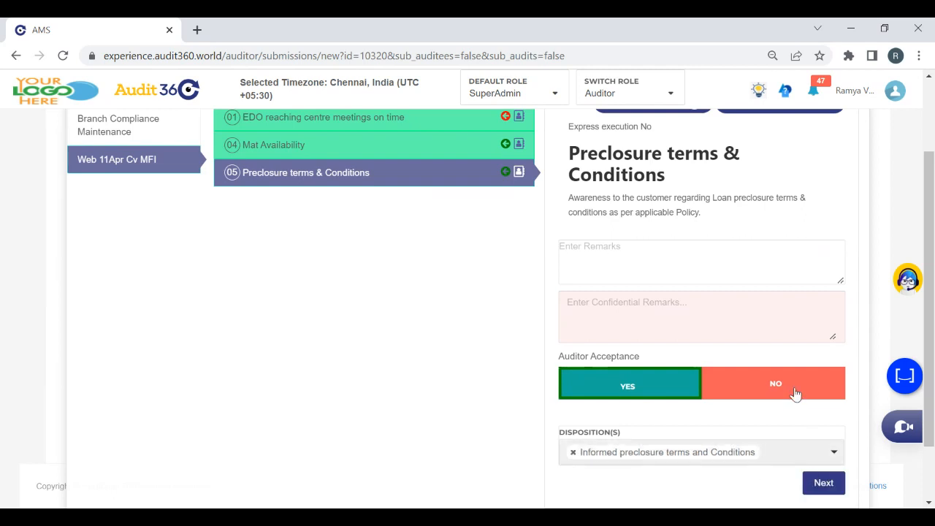
click(822, 483)
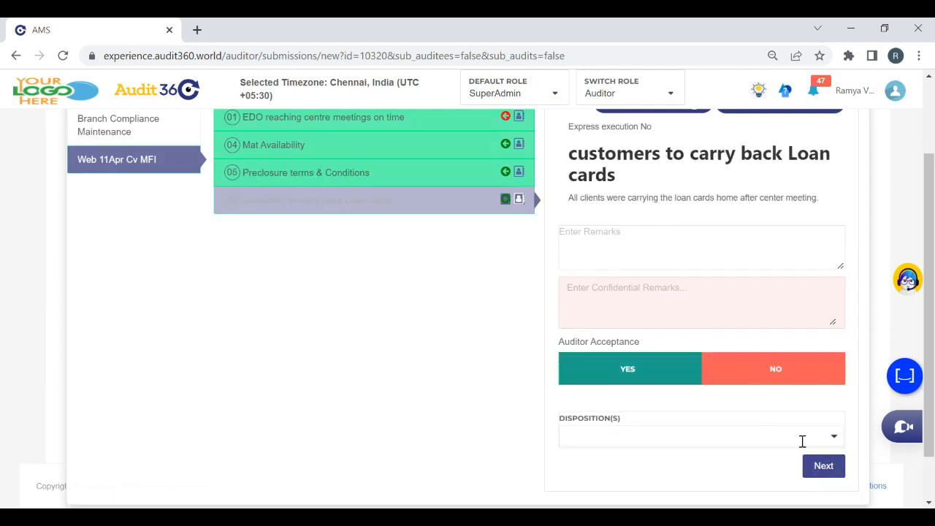
Step: Answer Yes with the disposition All customers carry loan cards back home for the customers to carry back Loan cards checkpoint and finish the audit
click(728, 381)
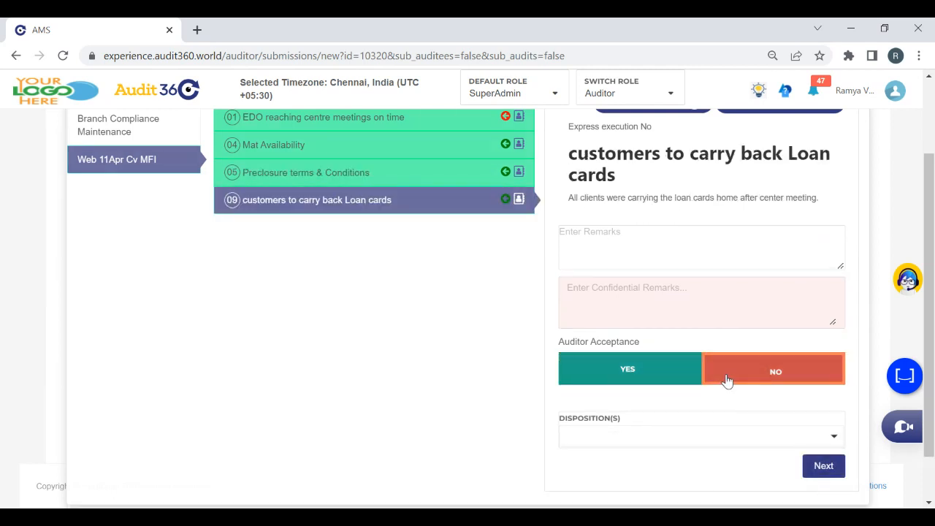
click(630, 376)
click(606, 447)
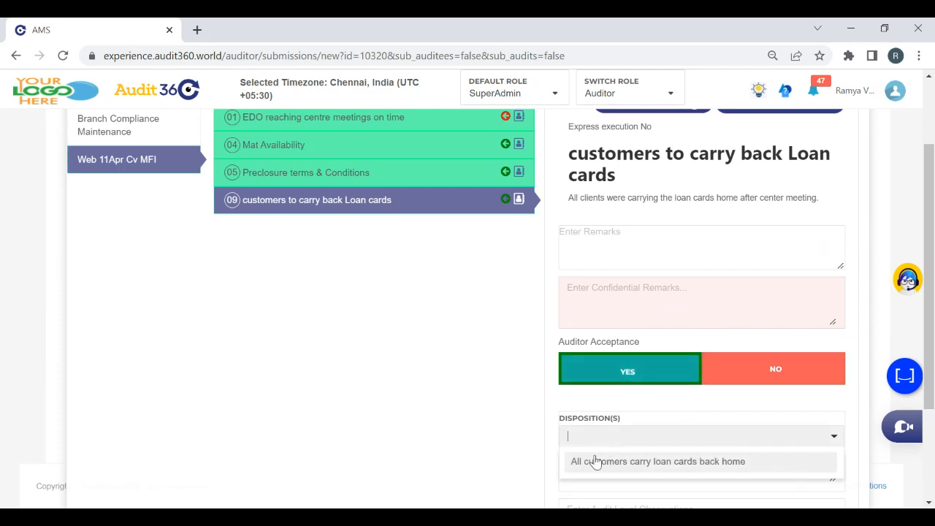
click(595, 460)
scroll(934, 325, down, 2)
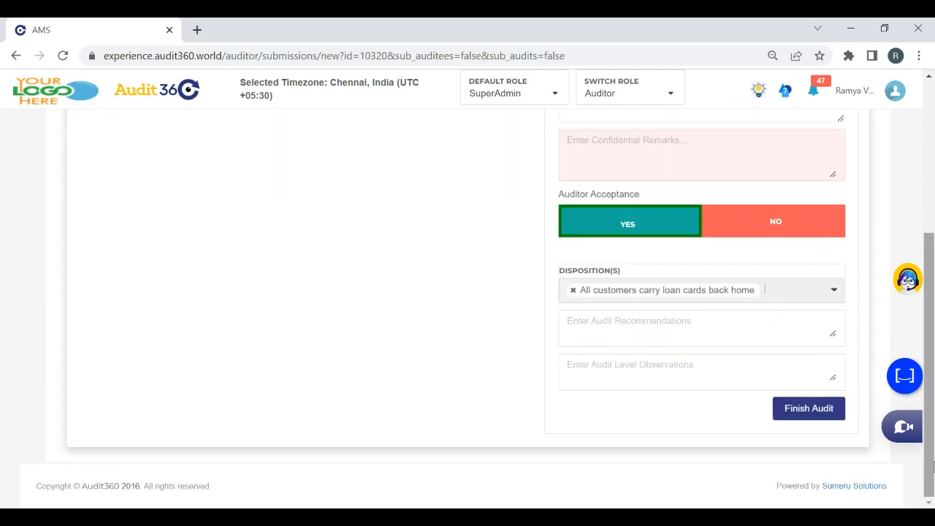
click(788, 413)
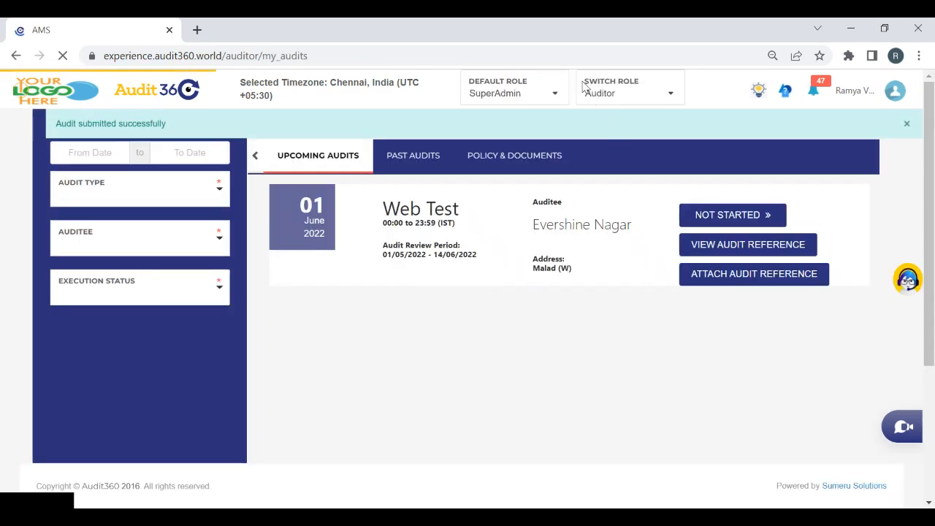
Step: Switch the role to SuperAdmin and open the Review Audit page
click(589, 103)
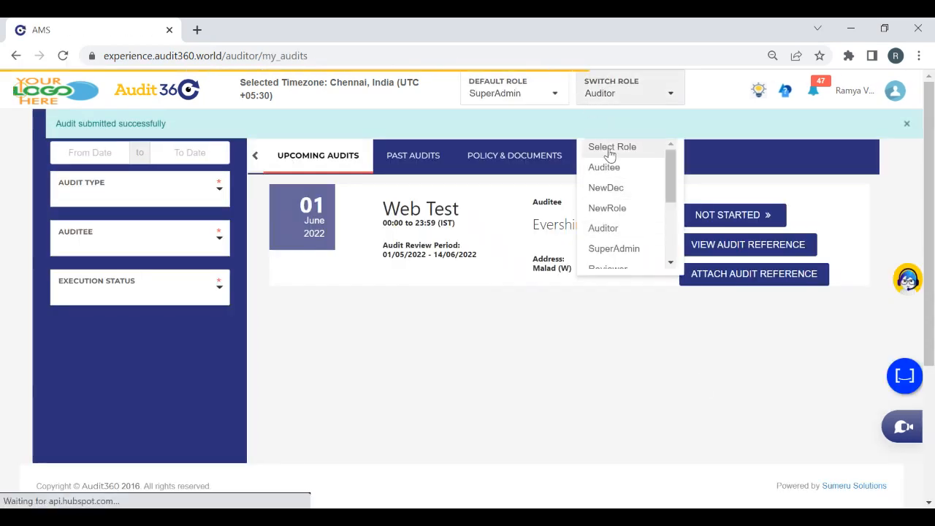
click(619, 254)
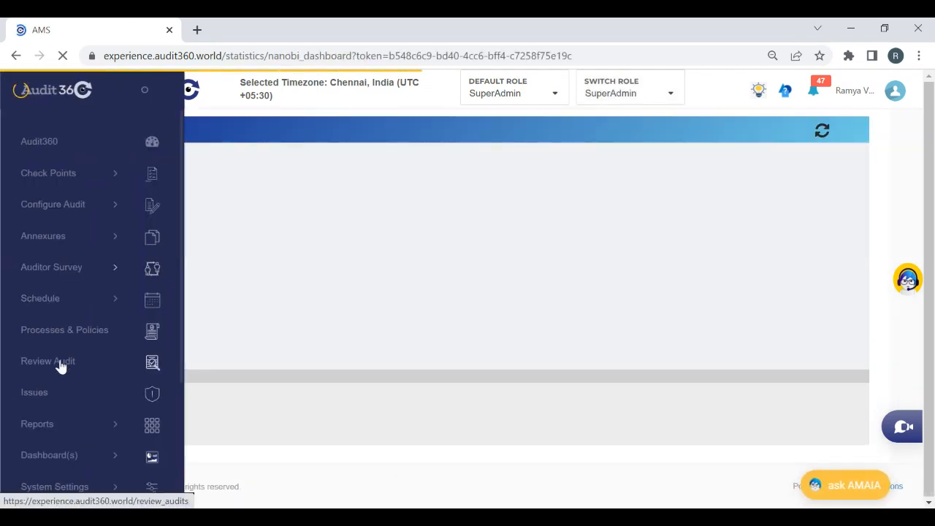
click(60, 362)
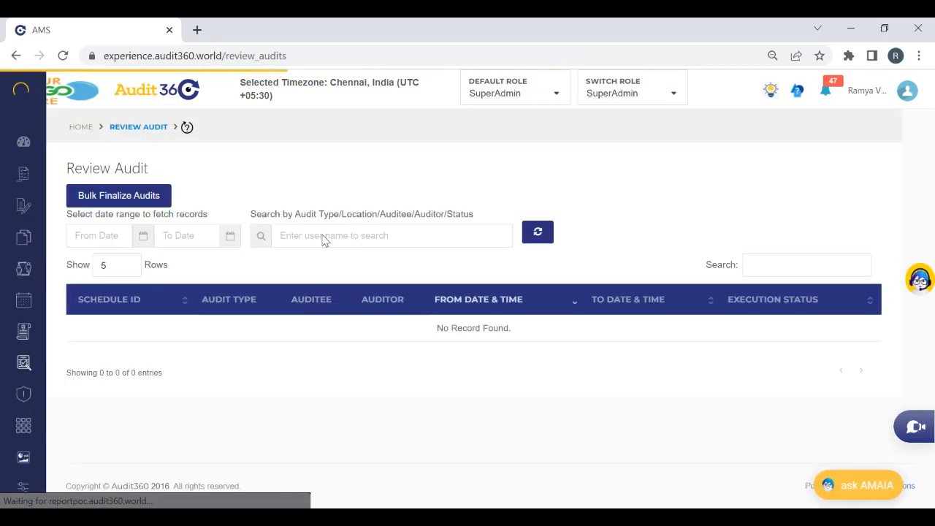
Step: Filter the audits by Web 18 Apr and open the Accepted audit ending 19-Apr-2022 for review
click(353, 235)
text(Web 18 Apr)
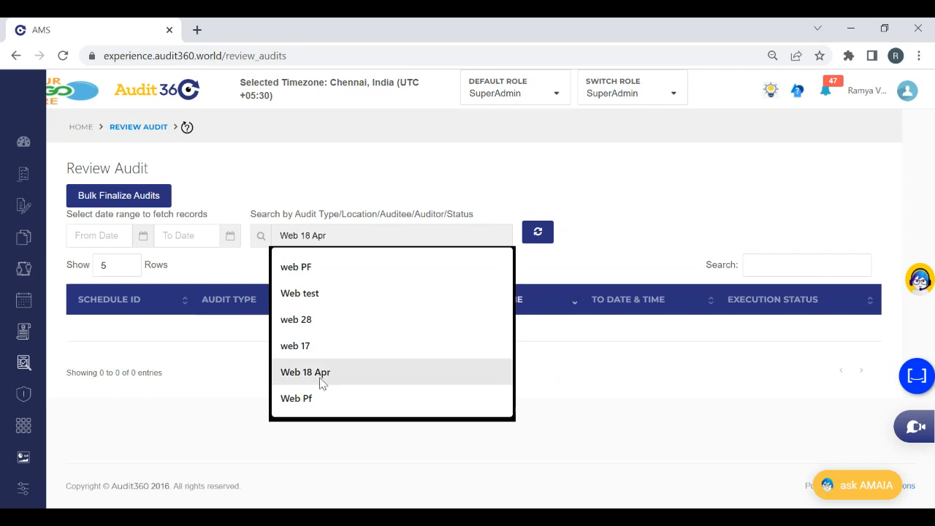
click(322, 374)
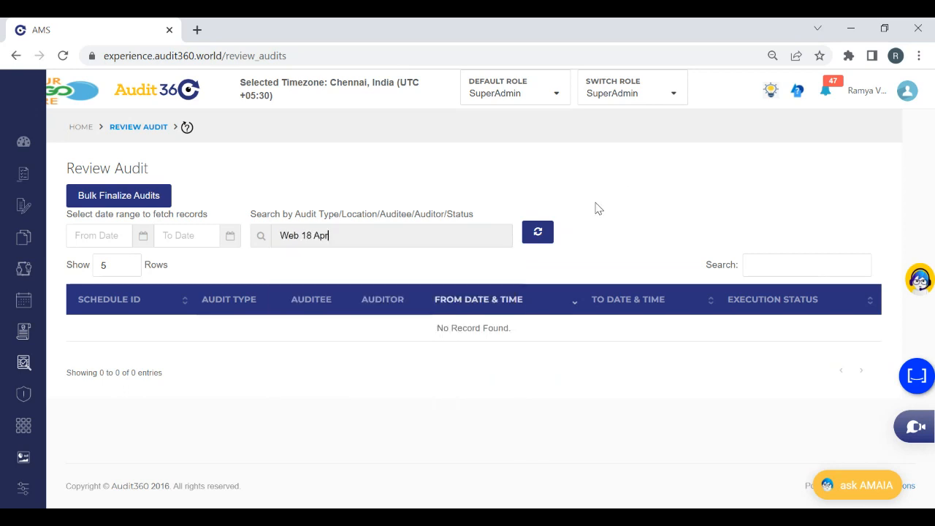
click(535, 241)
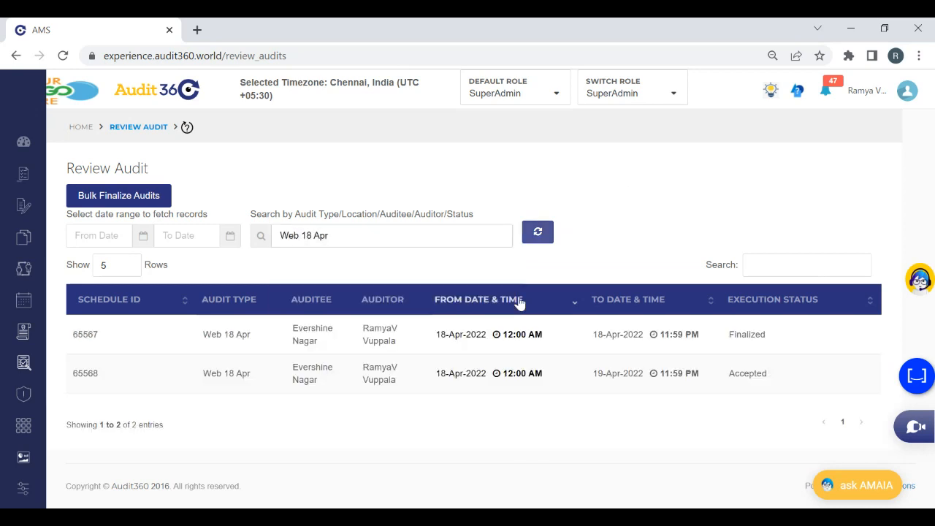
click(532, 391)
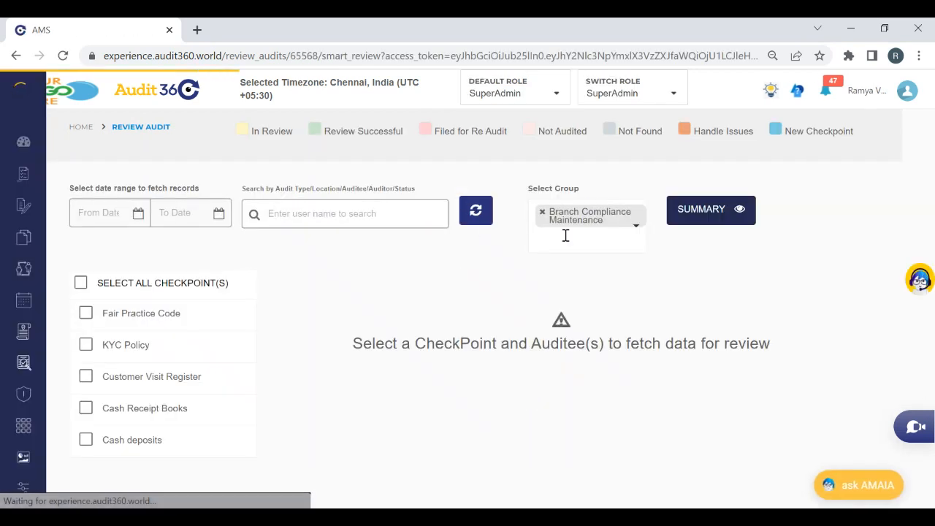
Step: Replace the Branch Compliance Maintenance group with Web 11Apr Cv MFI and select all its checkpoints to examine the submitted scores
click(563, 234)
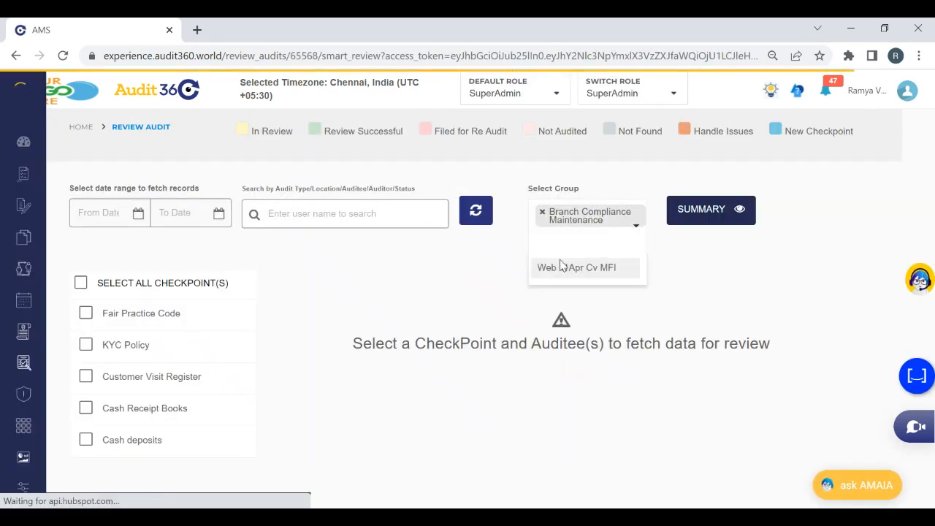
click(560, 268)
click(536, 214)
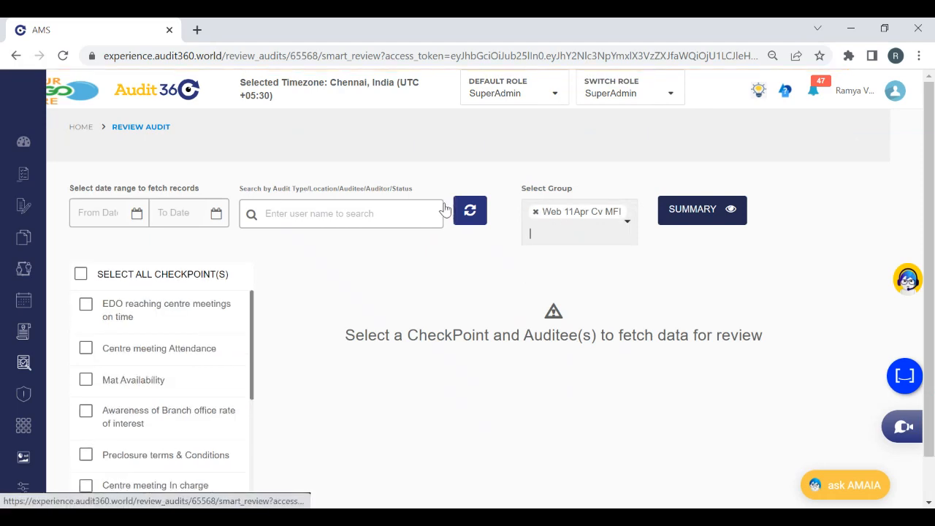
click(82, 280)
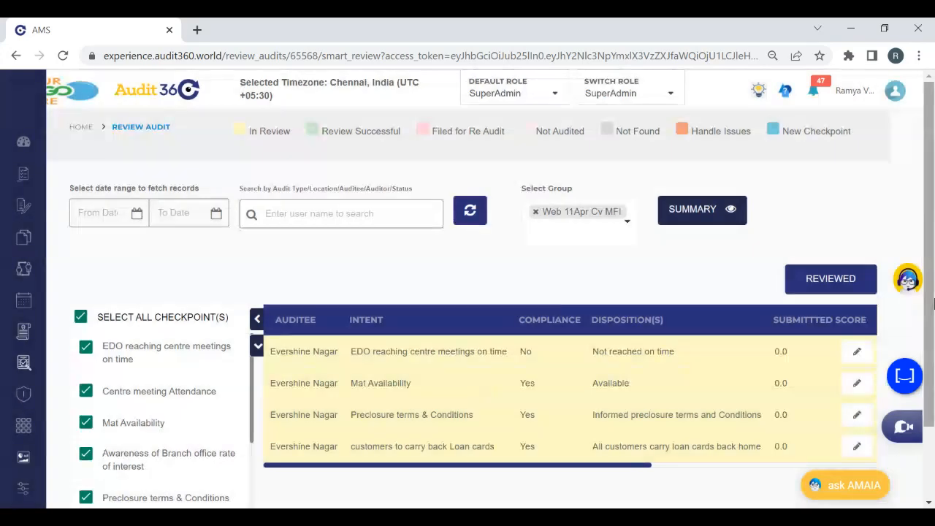
drag(929, 221, 932, 293)
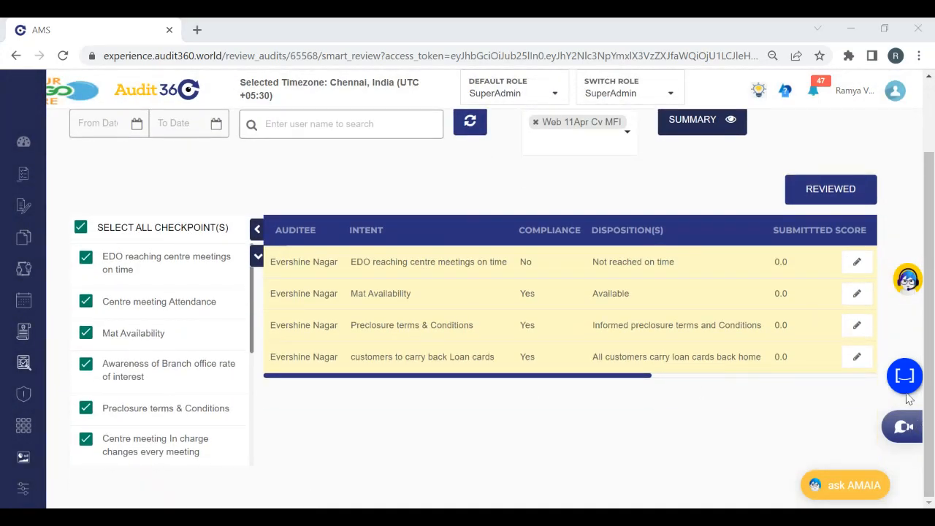
drag(628, 376, 351, 393)
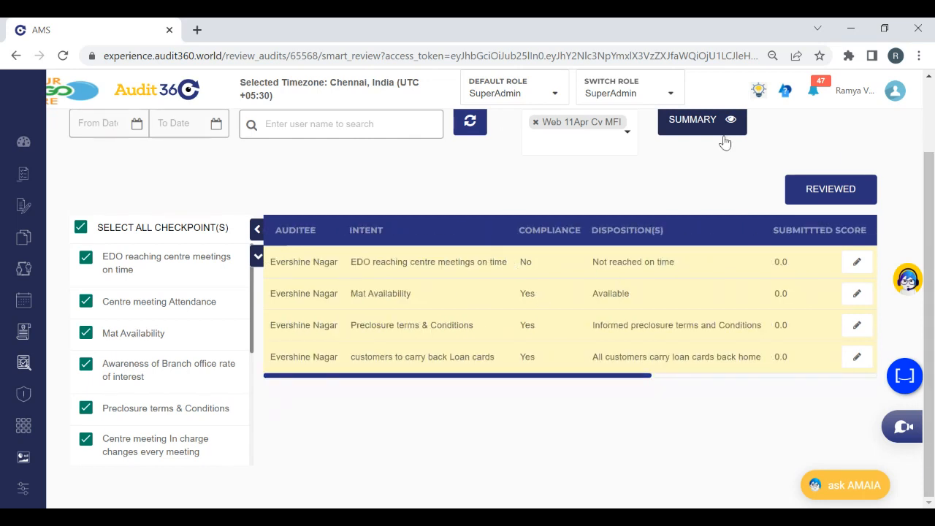
Step: Filter the audits by Web test and open the Finalized audit starting 10-Apr-2022
click(401, 120)
text(web test)
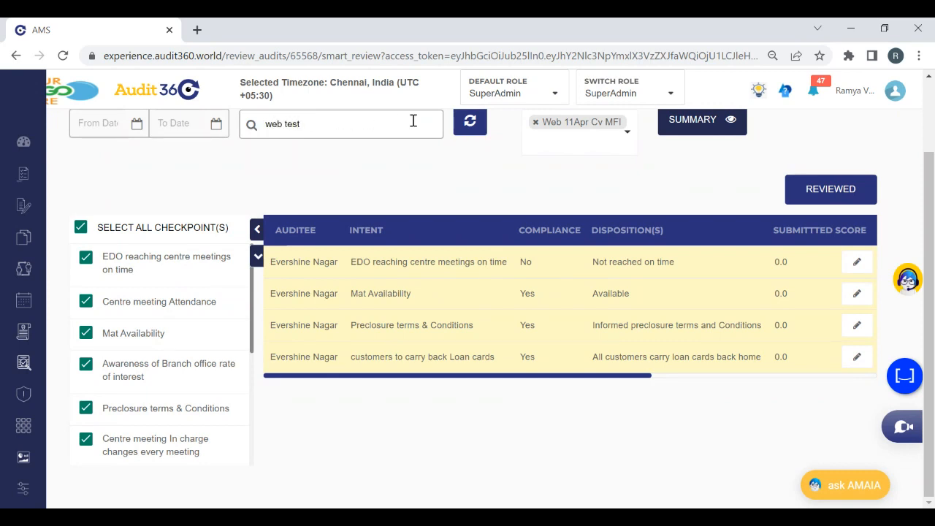
click(470, 125)
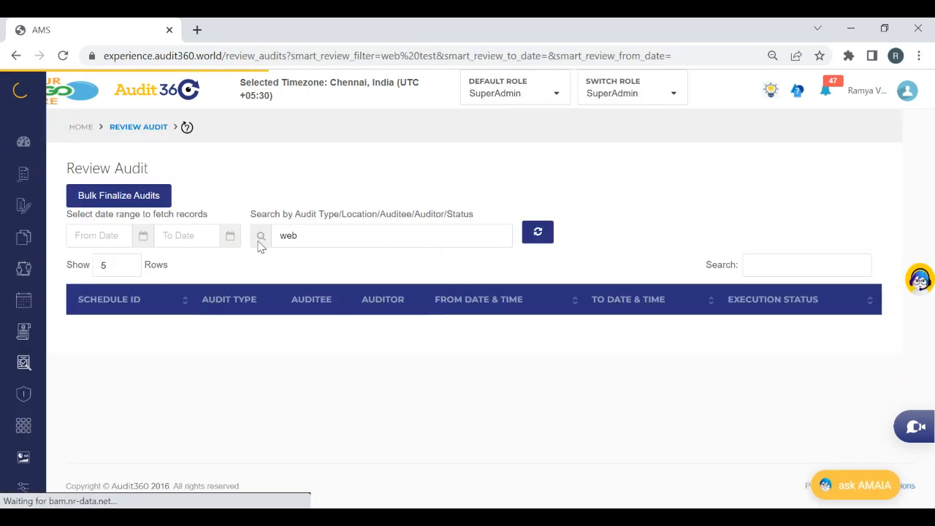
click(351, 235)
text(web tes)
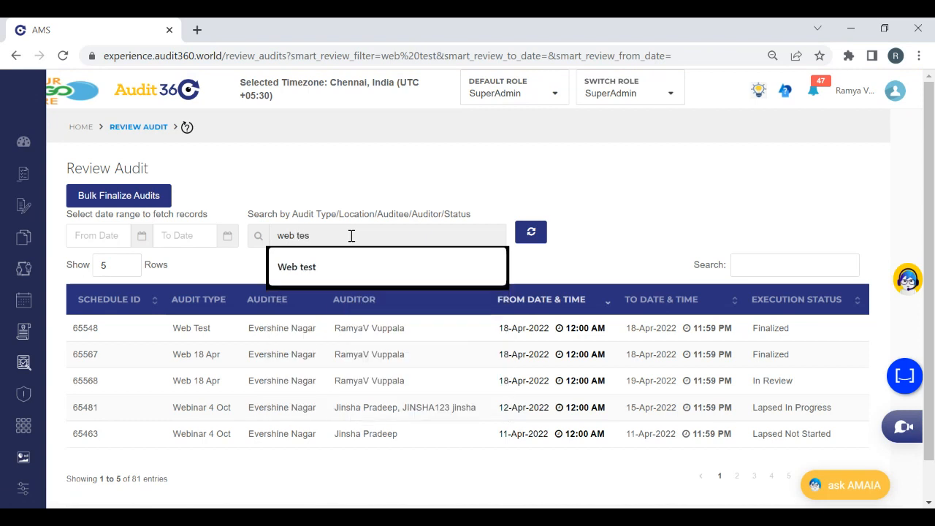
click(330, 272)
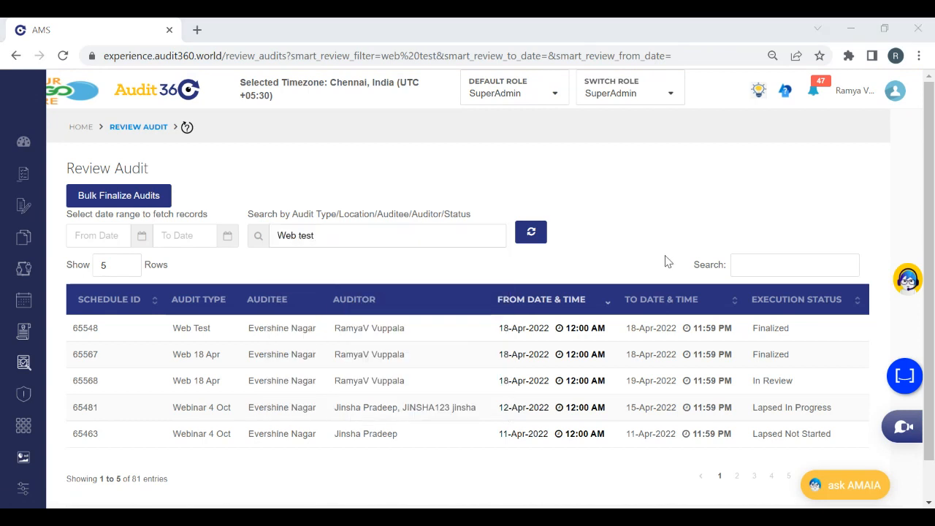
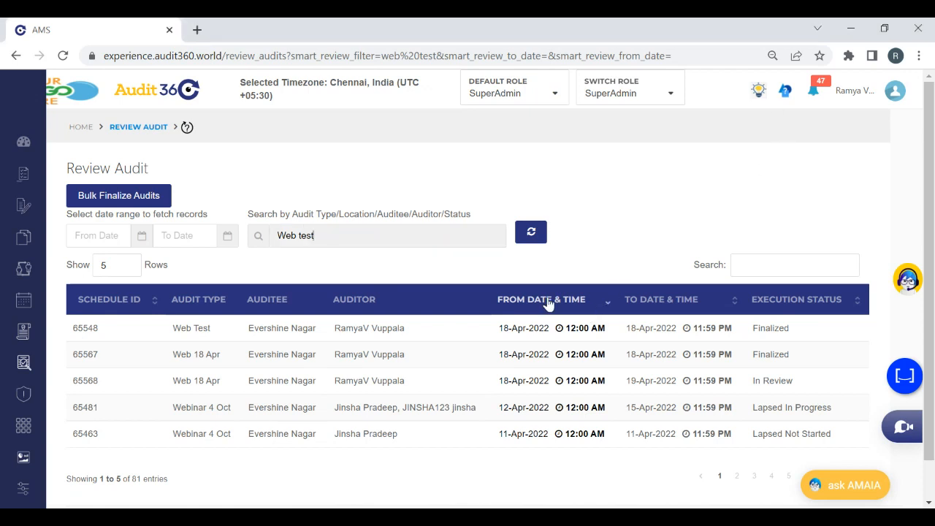
click(538, 232)
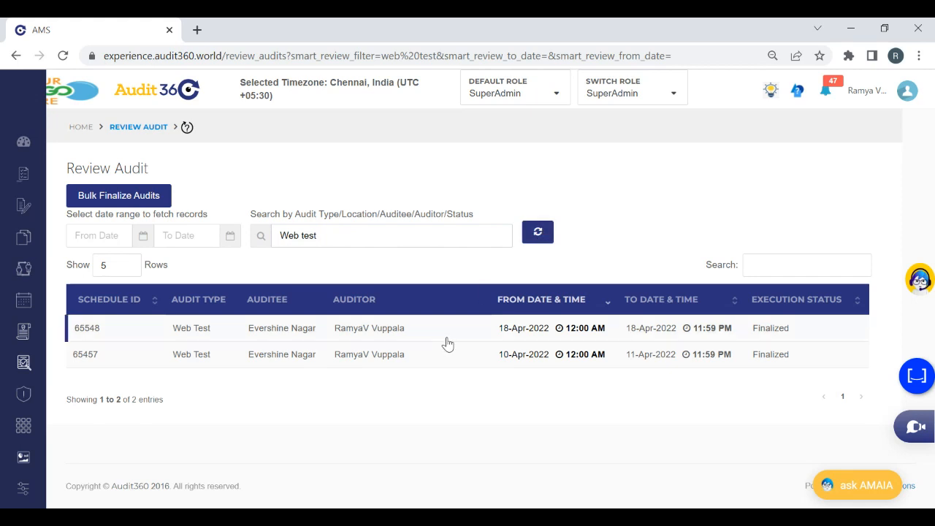
click(605, 356)
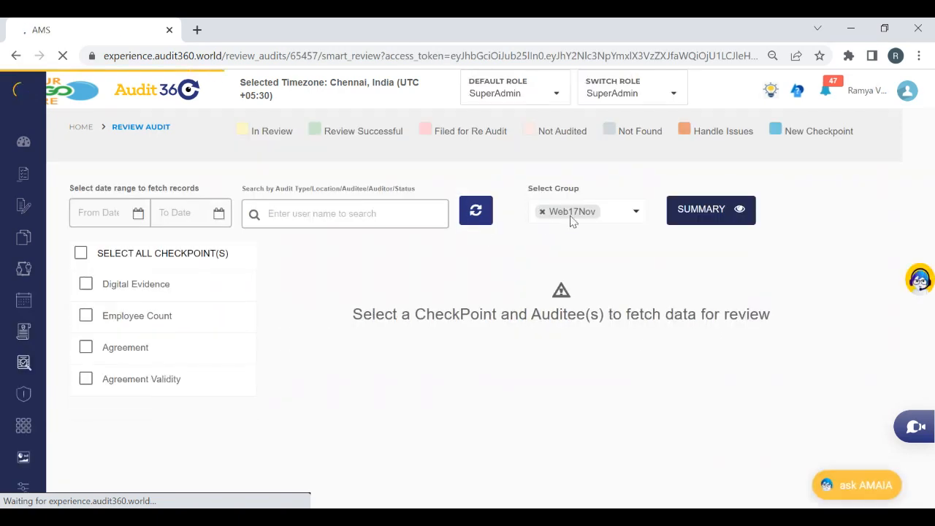
Step: List all Web17Nov checkpoints, replace that group with Web 11Apr CA MFI, and select all its checkpoints to examine their submitted and final scores
click(164, 255)
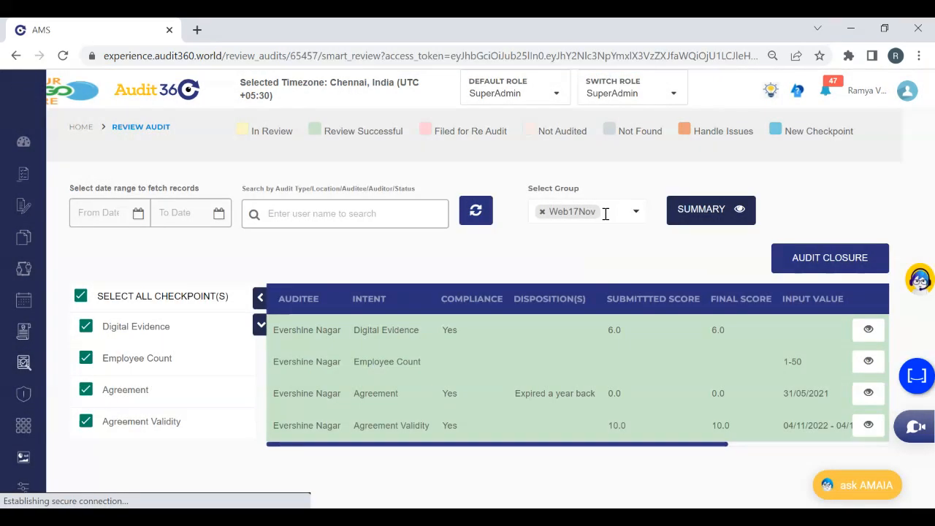
click(605, 213)
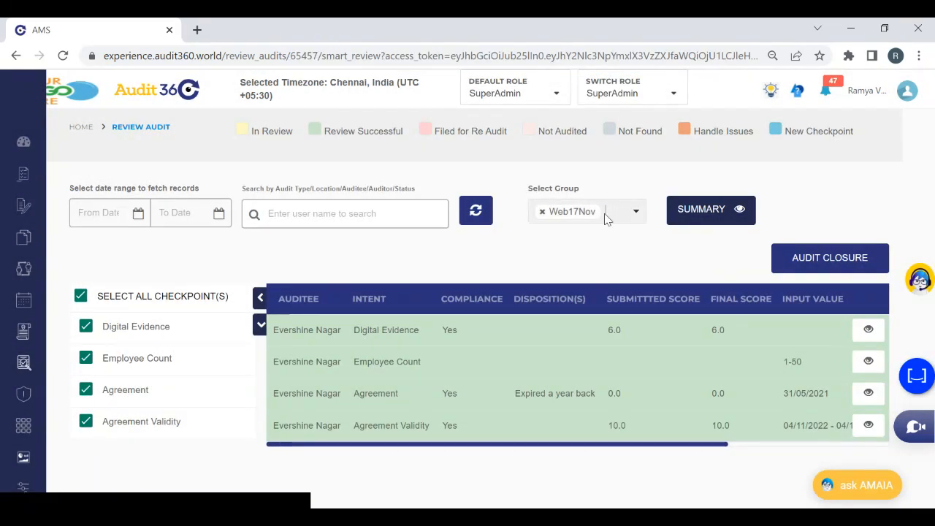
click(572, 238)
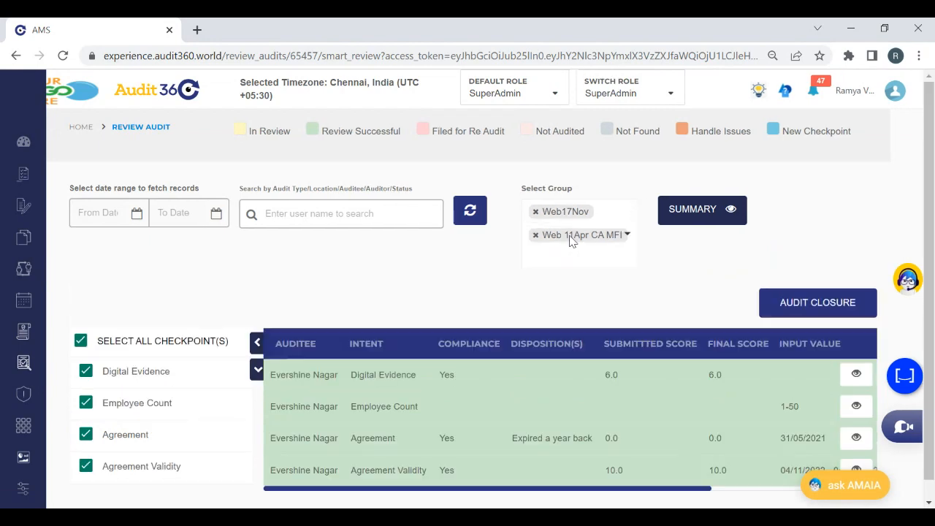
click(535, 211)
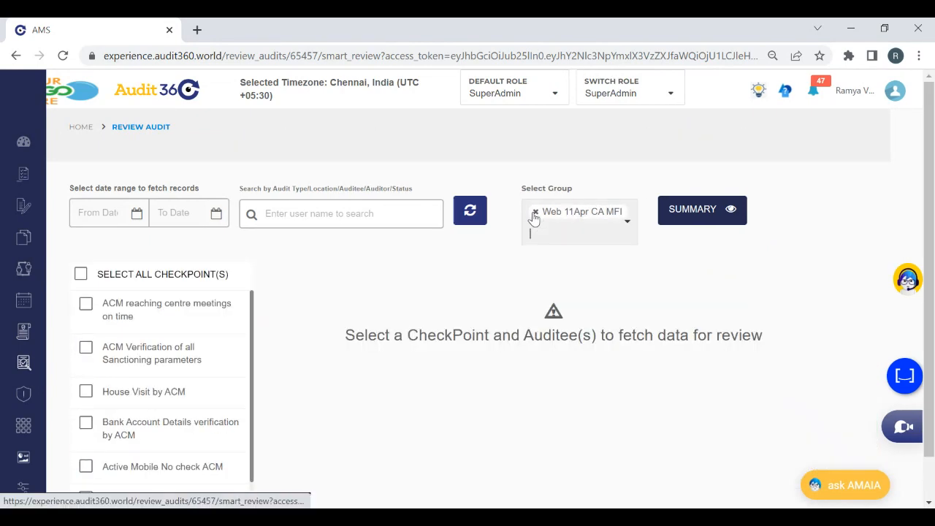
click(116, 284)
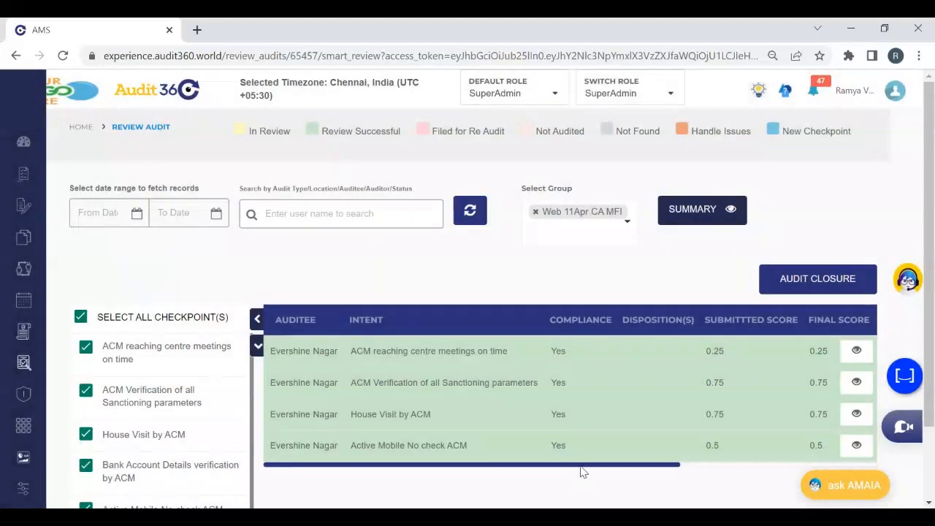
drag(581, 464, 771, 468)
click(700, 463)
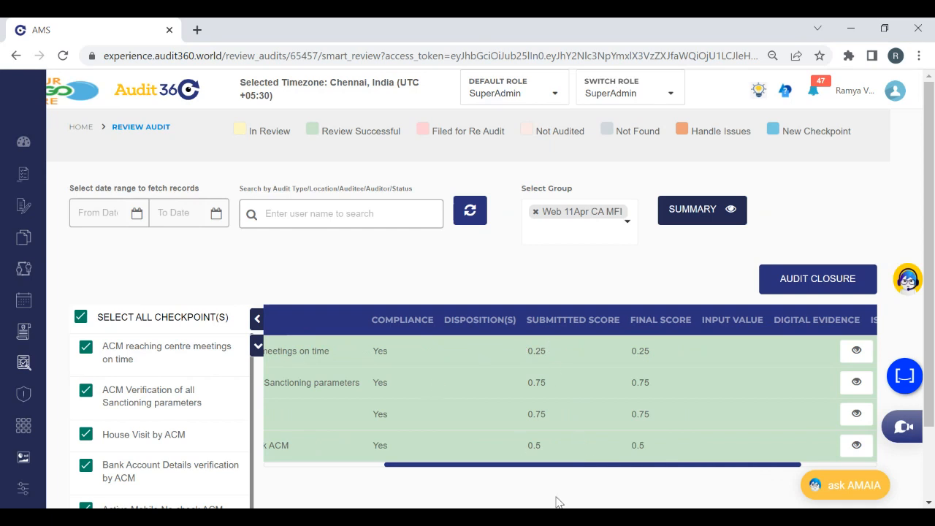
drag(596, 471, 490, 448)
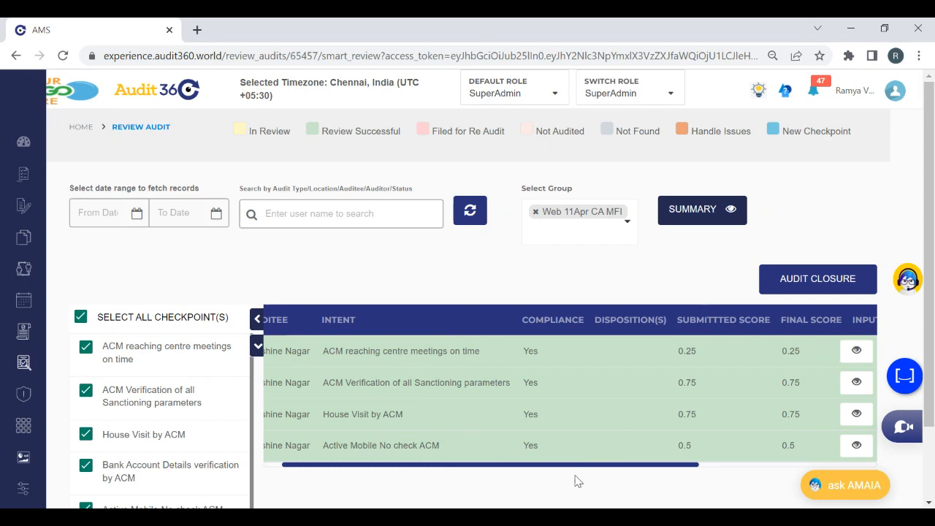
drag(672, 461, 773, 465)
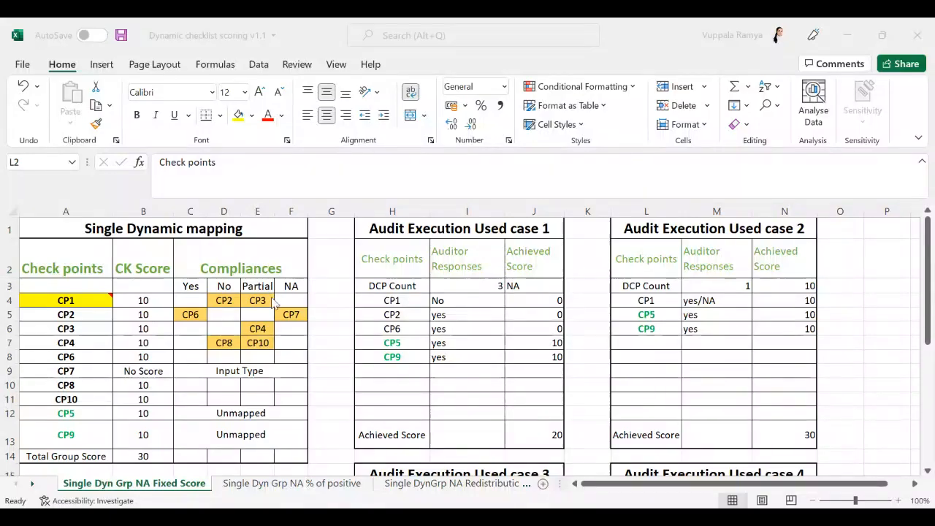
Step: Switch to the Dynamic checklist scoring v1.1 workbook in Excel to examine the Single Dynamic mapping table
click(472, 375)
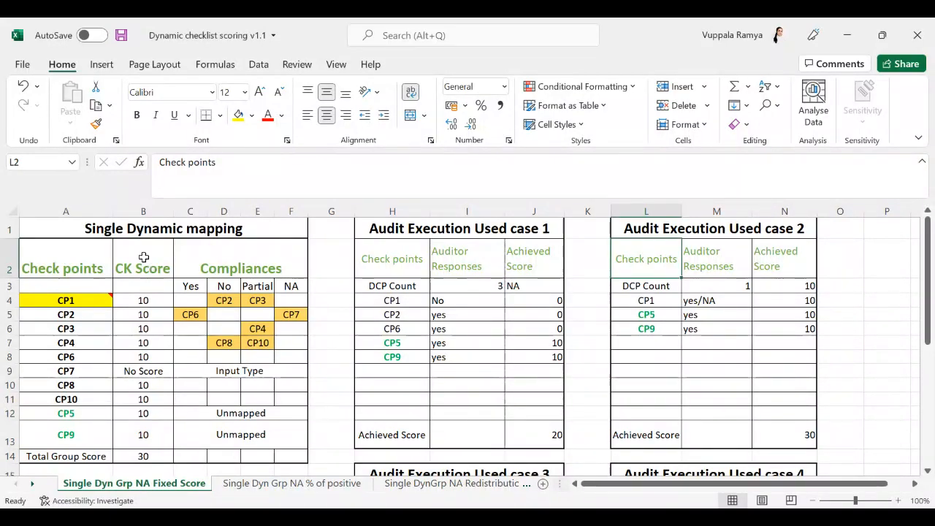
Step: Examine the check points and their CK scores in the Single Dynamic mapping table, from parent CP1 to unmapped CP5 and CP9
click(133, 226)
key(Down)
key(Down)
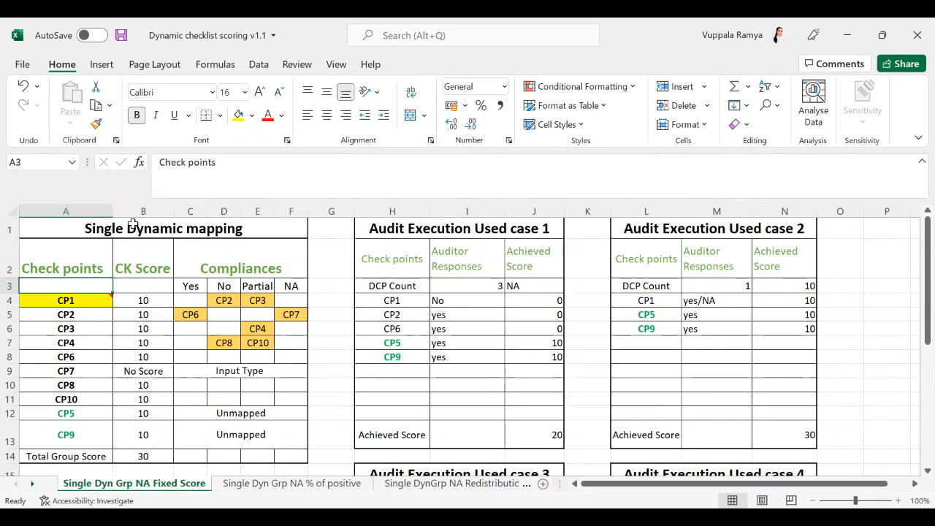
key(Down)
key(Down)
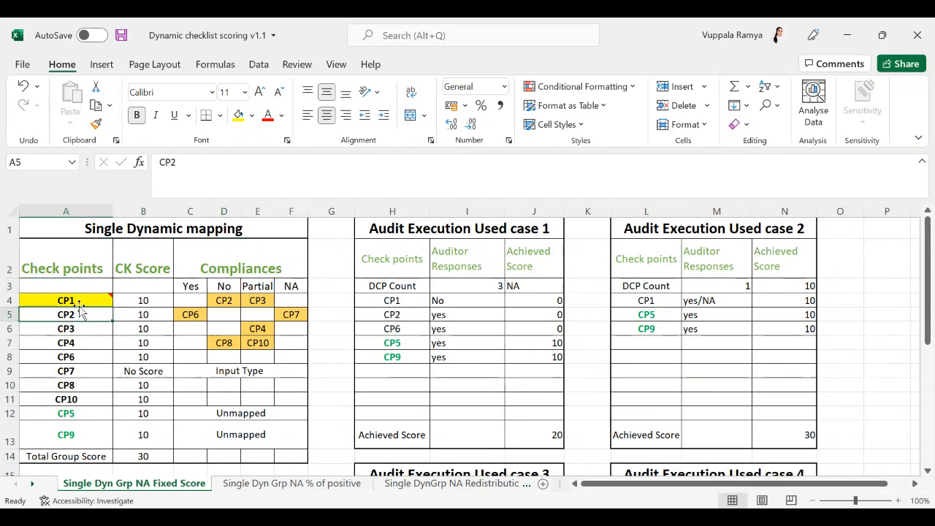
click(54, 300)
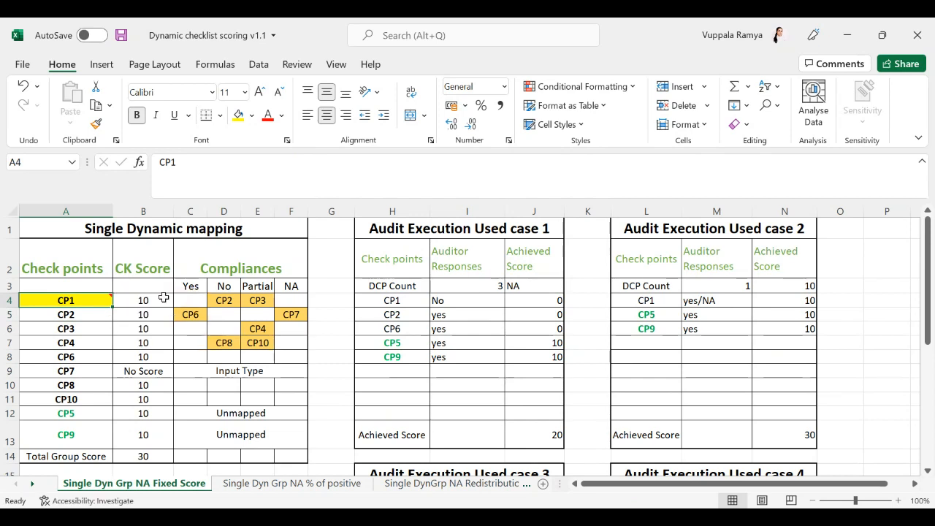
click(164, 298)
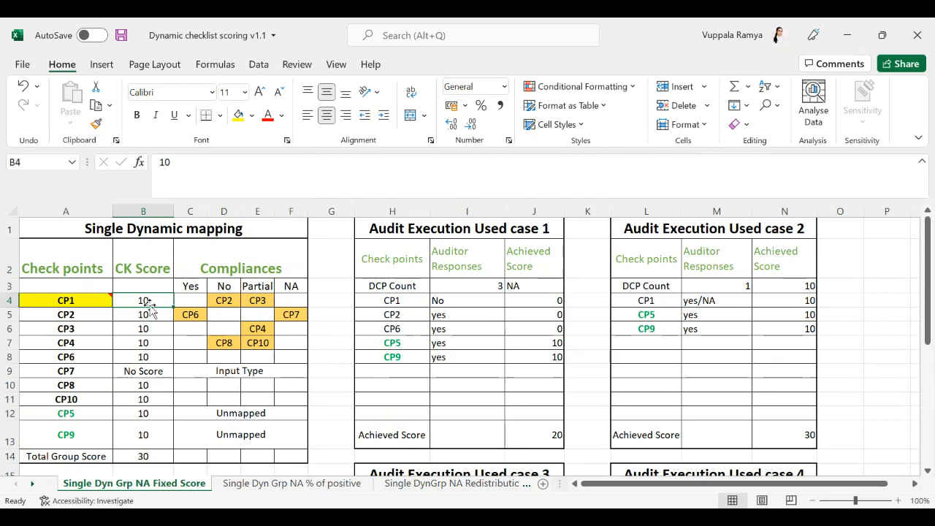
click(142, 413)
click(138, 438)
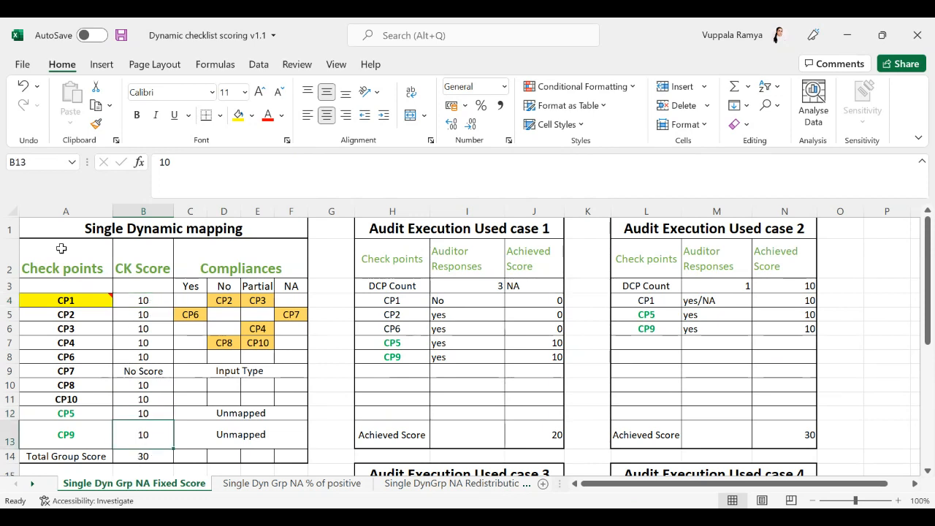
mouse_move(54, 229)
mouse_down()
mouse_move(219, 232)
mouse_move(290, 468)
mouse_move(290, 458)
mouse_up()
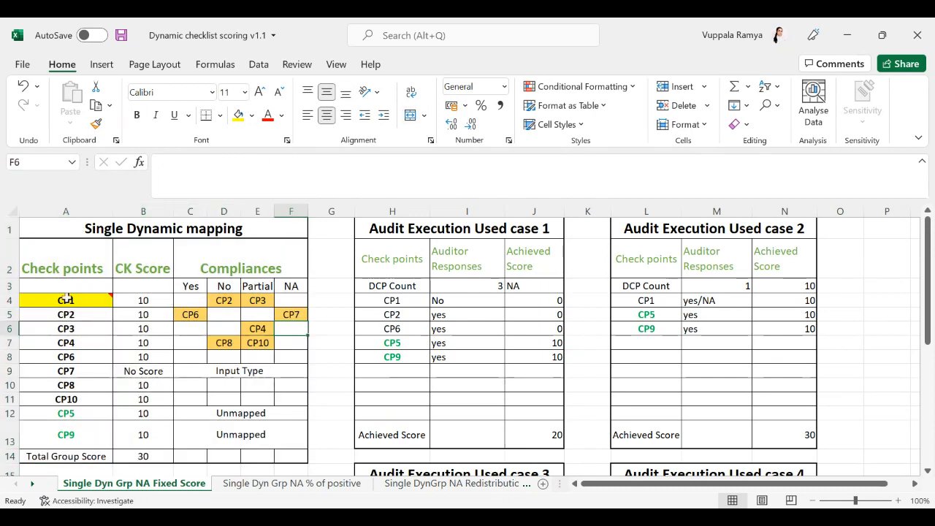
Step: Compare the Total Group Score with the CK scores of CP1, CP7 and the unmapped check points CP5 and CP9
click(108, 300)
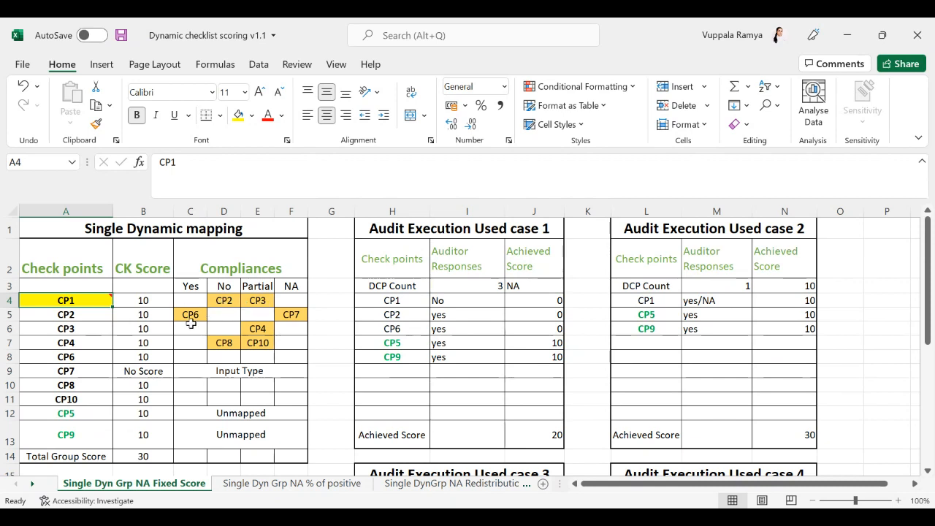
click(140, 372)
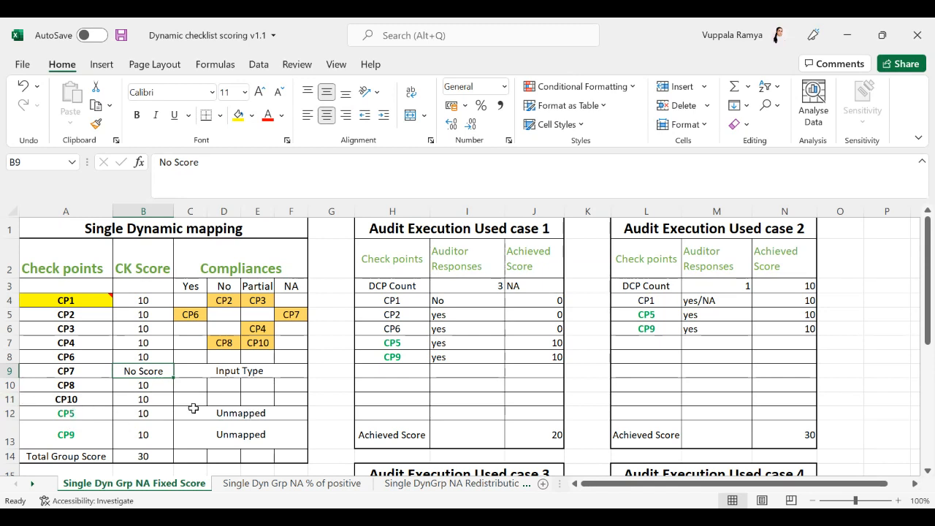
click(152, 300)
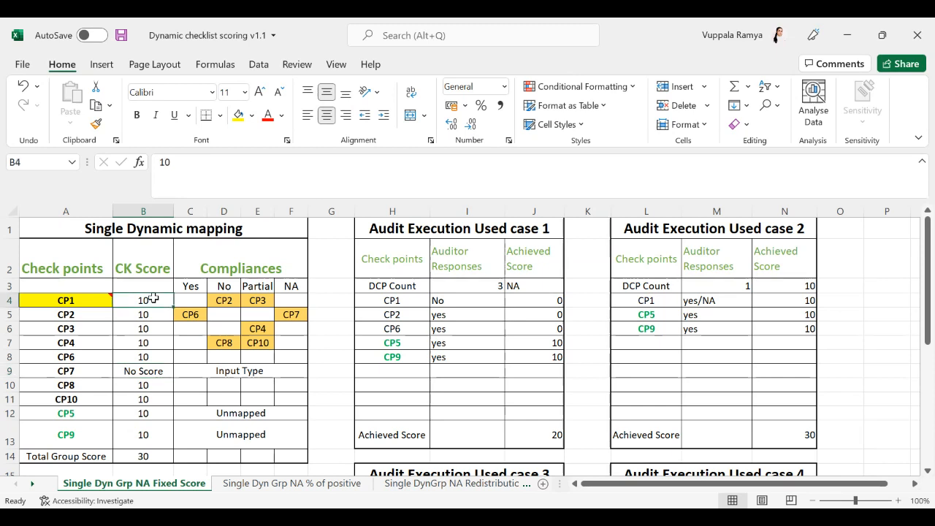
click(142, 455)
click(237, 160)
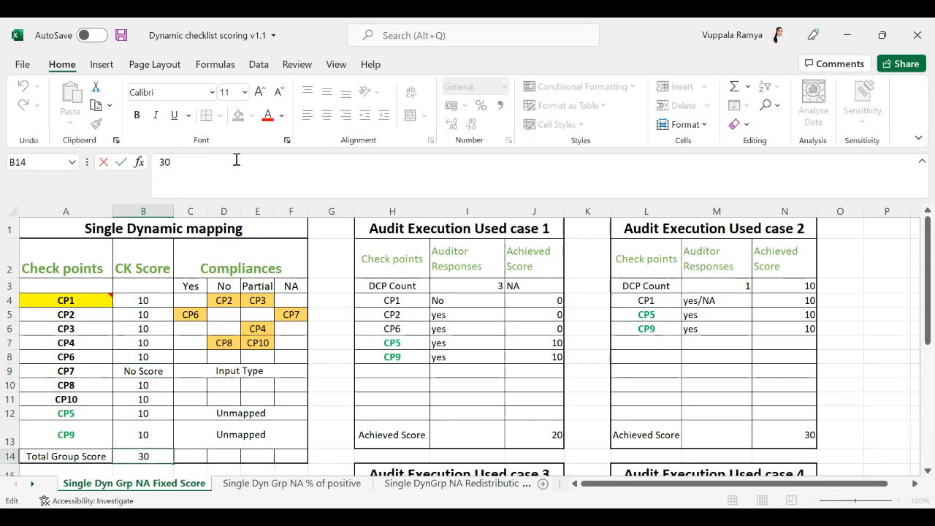
click(163, 303)
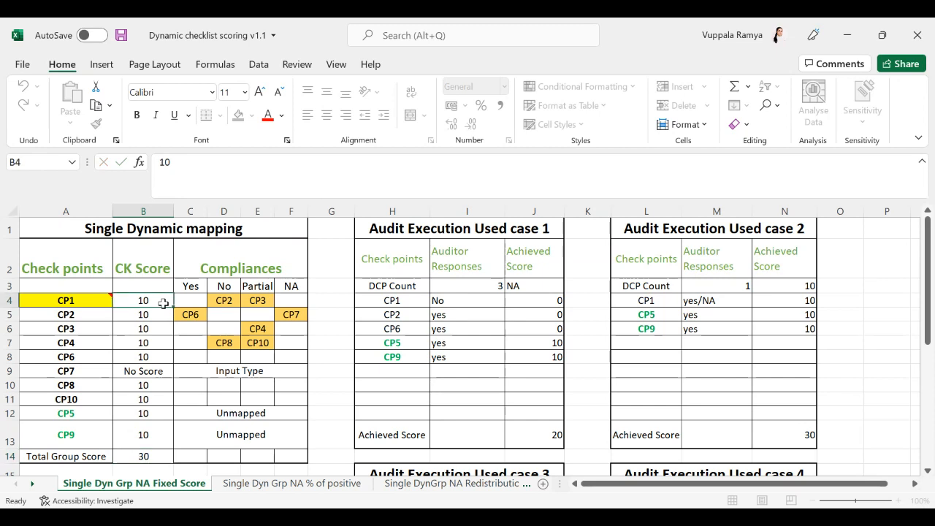
click(160, 434)
drag(160, 434, 146, 411)
Step: Examine the DCP count, auditor responses and achieved scores of the check points in Audit Execution Used case 1
click(392, 370)
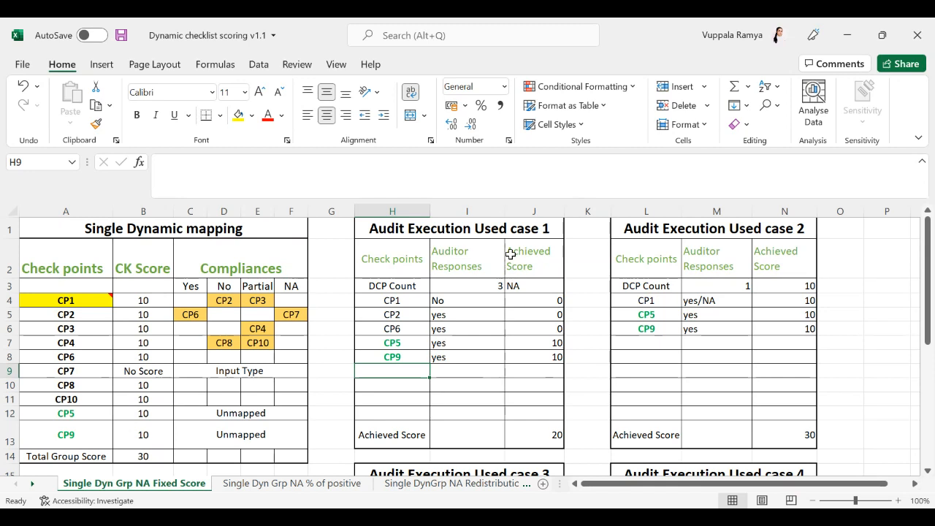
click(439, 249)
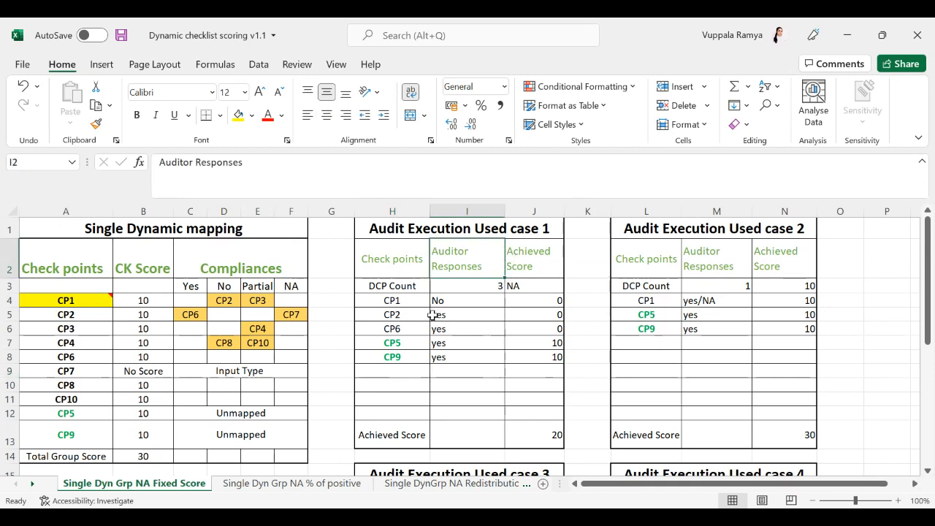
click(394, 286)
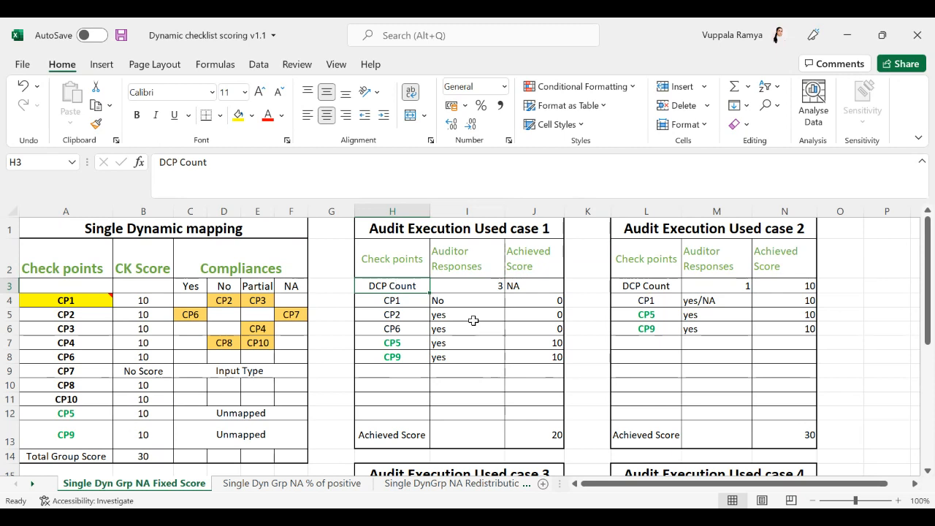
drag(400, 343, 538, 359)
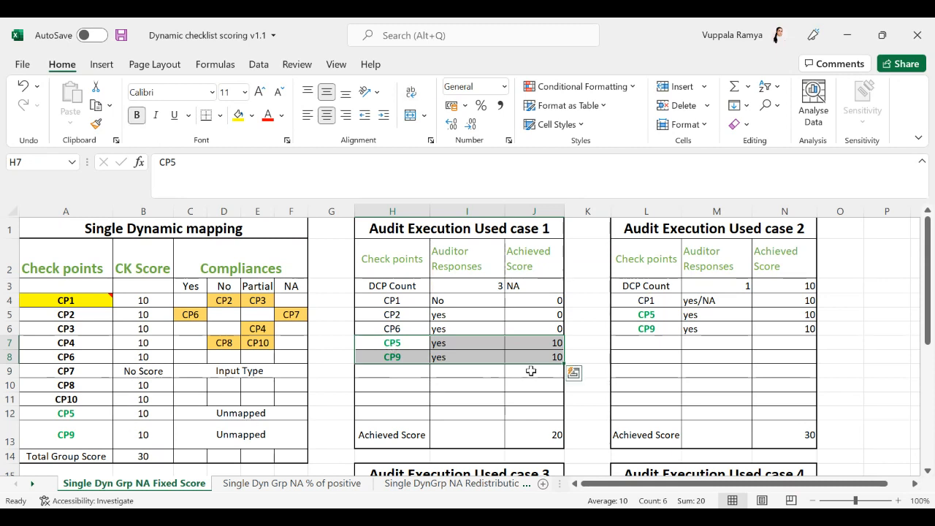
click(448, 285)
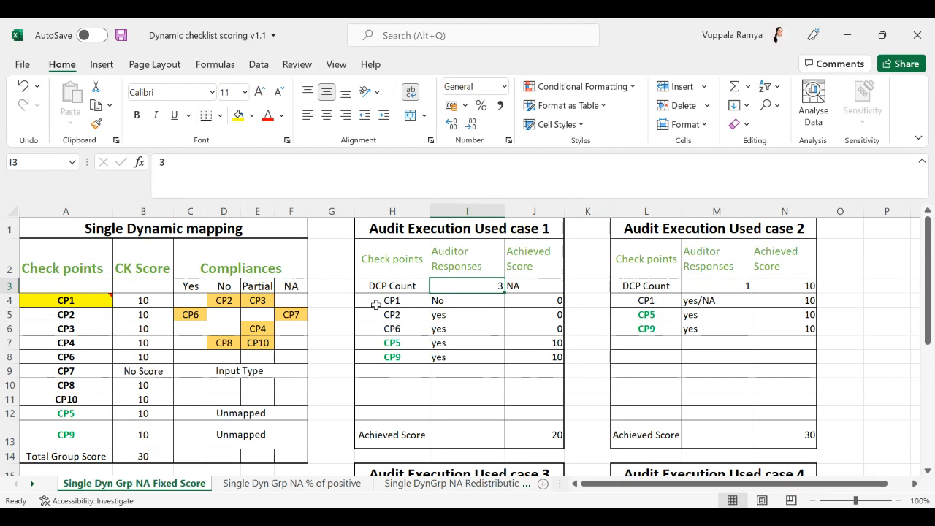
click(466, 302)
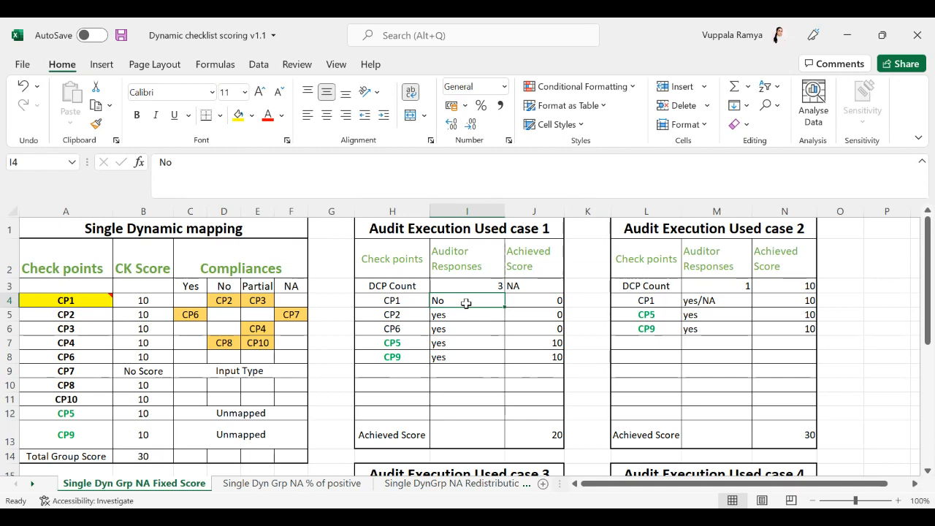
drag(550, 301, 554, 326)
click(484, 290)
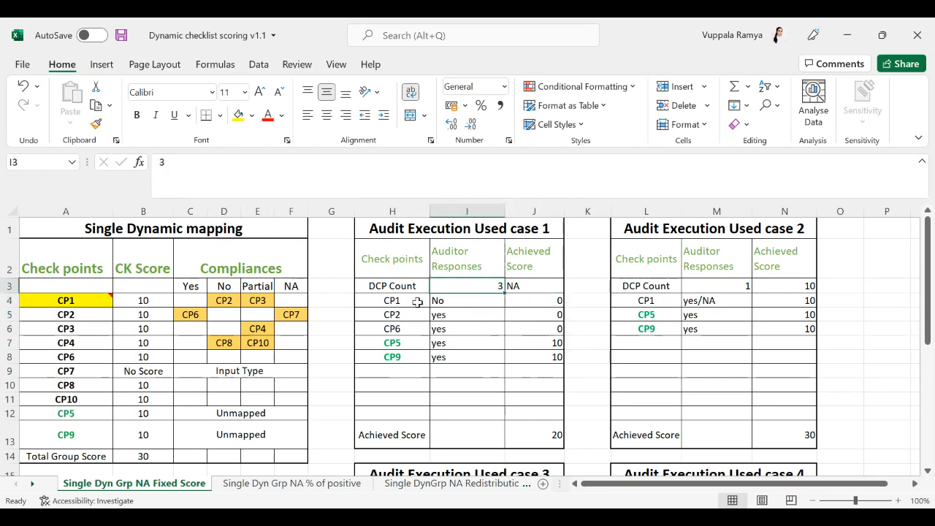
drag(375, 301, 528, 310)
Step: Check CP1's yes/NA response in Audit Execution Used case 2 against its Yes compliance mapping, and inspect its achieved score formula
click(709, 300)
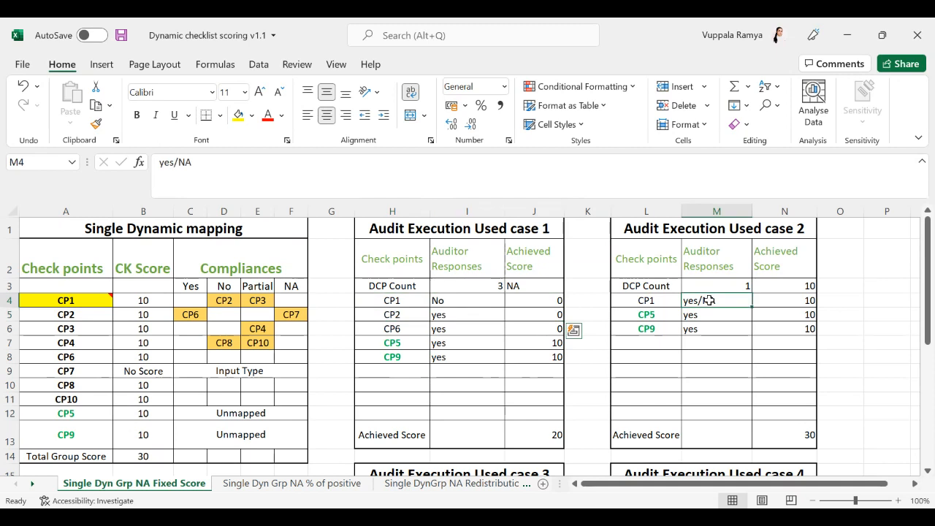
click(643, 300)
click(693, 302)
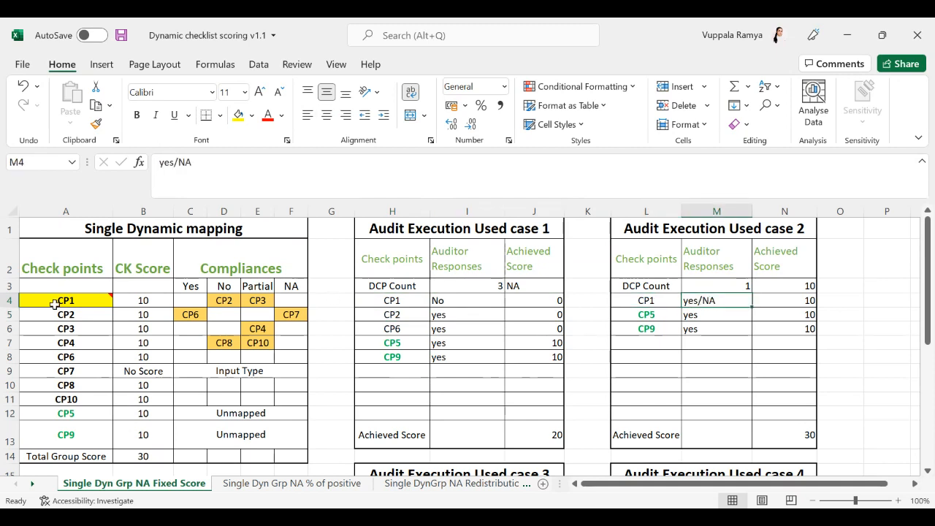
mouse_move(55, 305)
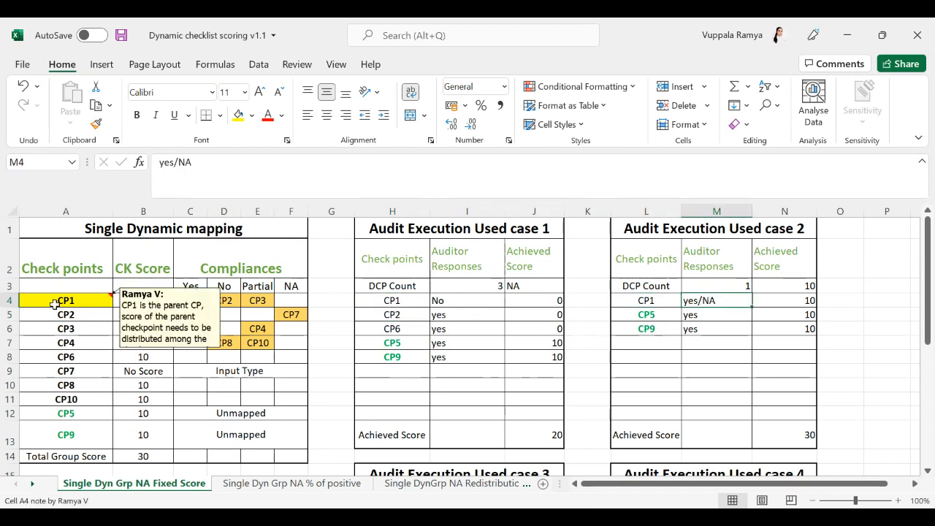
click(194, 300)
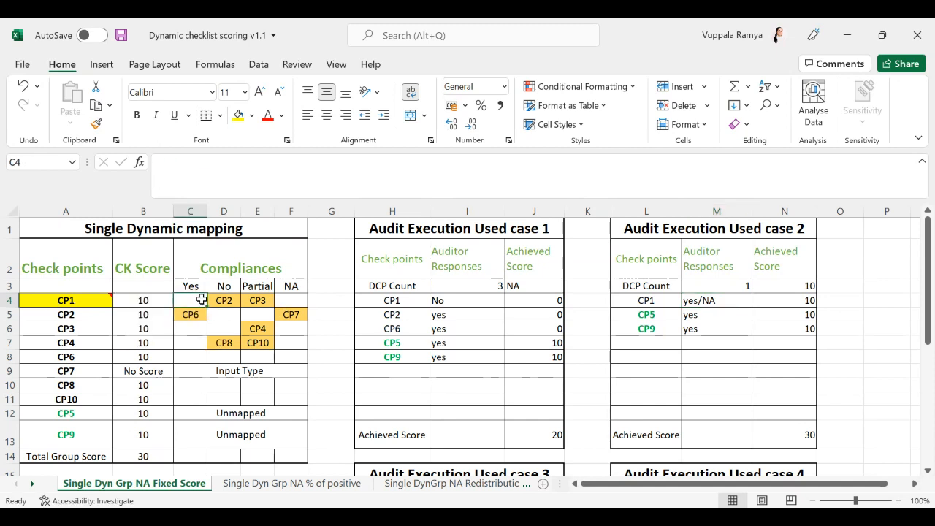
click(780, 301)
double_click(779, 301)
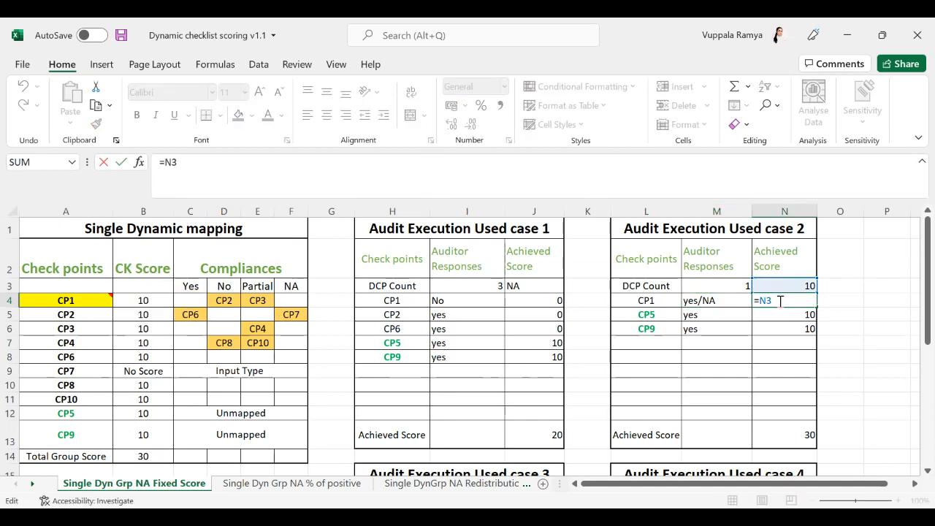
key(Return)
Step: Go to Audit Execution Used case 3 and examine CP1's auditor response and the CP3 check point
key(Down)
key(Down)
key(Down)
key(Down)
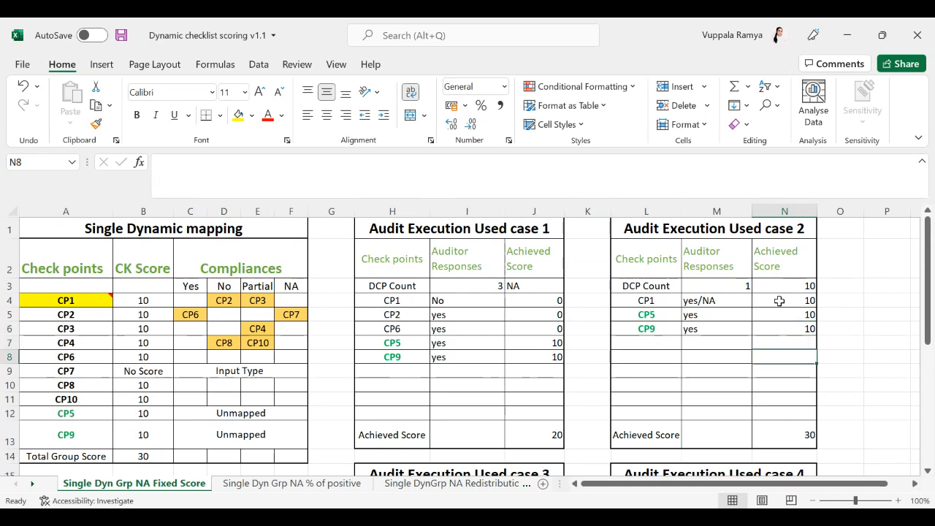
key(Down)
key(Down)
key(Down)
key(Down)
key(Down)
key(Down)
key(Down)
key(Down)
key(Down)
key(Down)
key(Down)
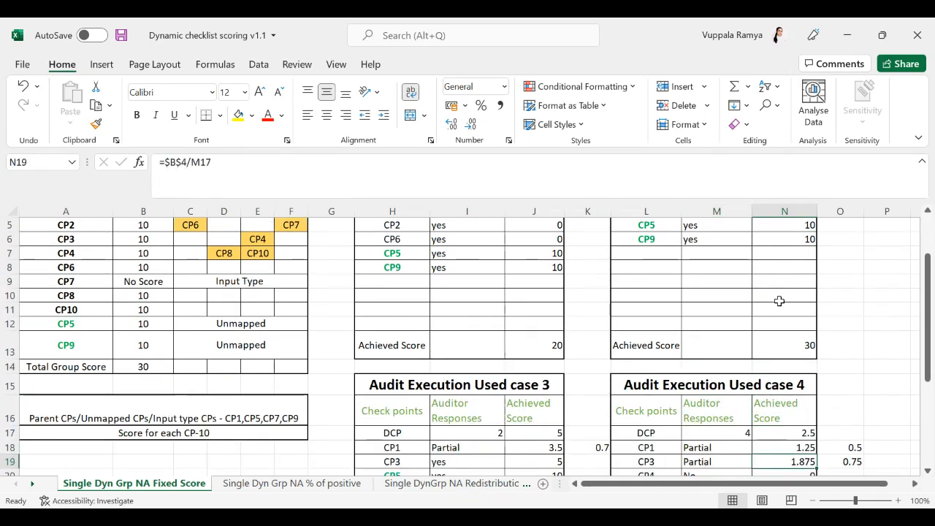
key(Down)
key(Down)
key(Down)
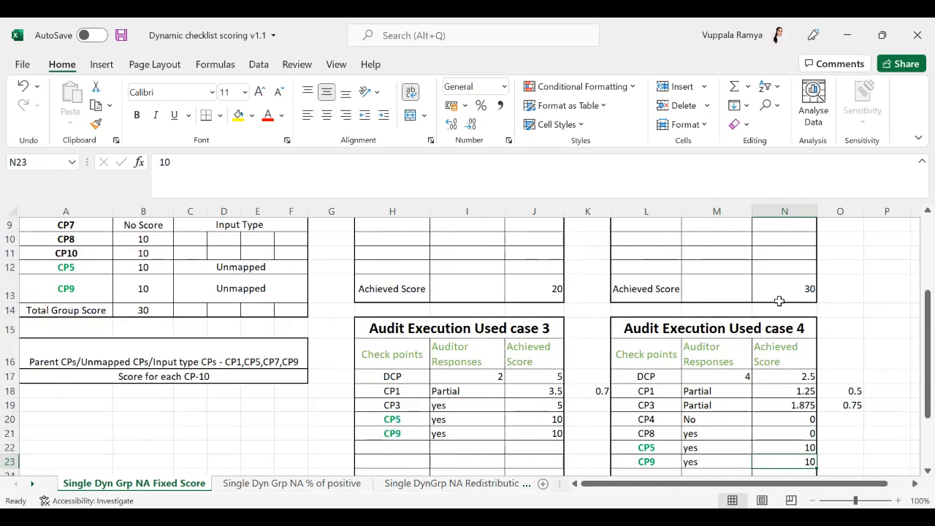
click(382, 395)
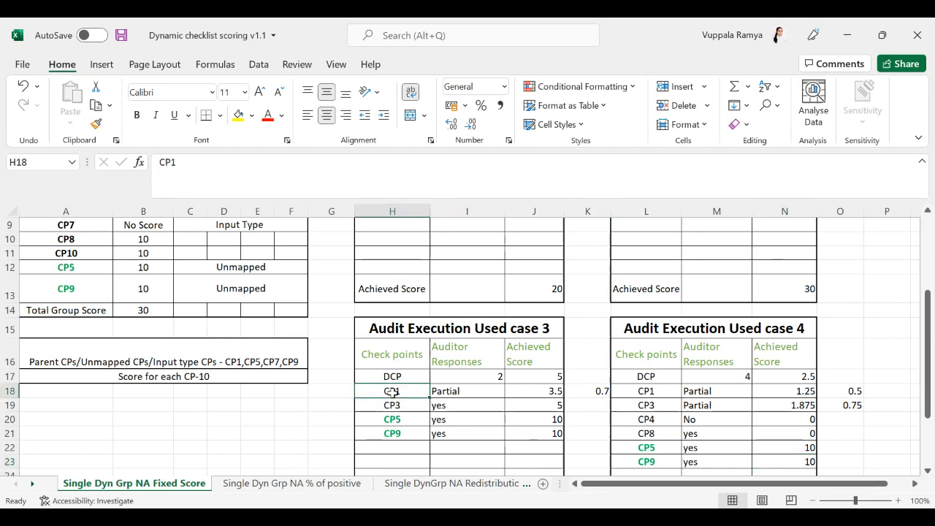
click(472, 397)
click(382, 406)
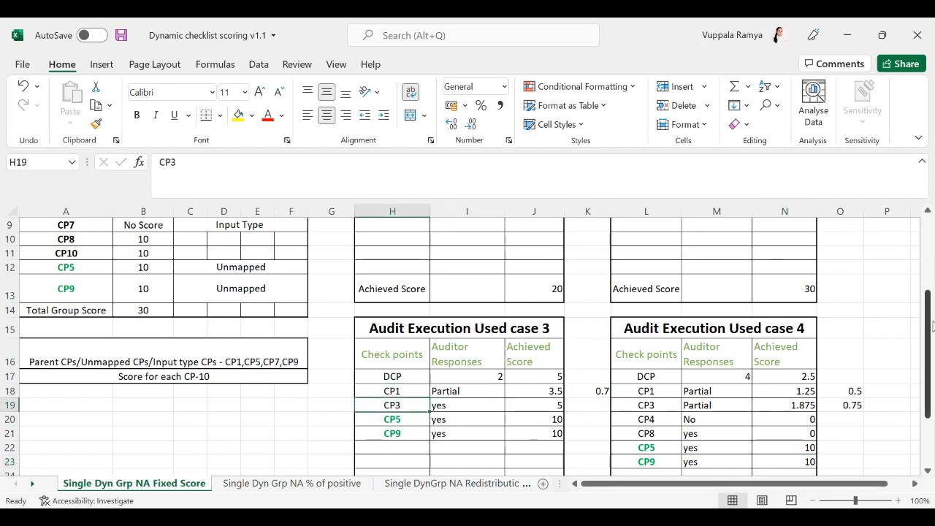
Step: Look up CP1's Partial compliance mapping and the CP3 row in the Single Dynamic mapping table
scroll(932, 310, up, 1)
scroll(925, 293, up, 3)
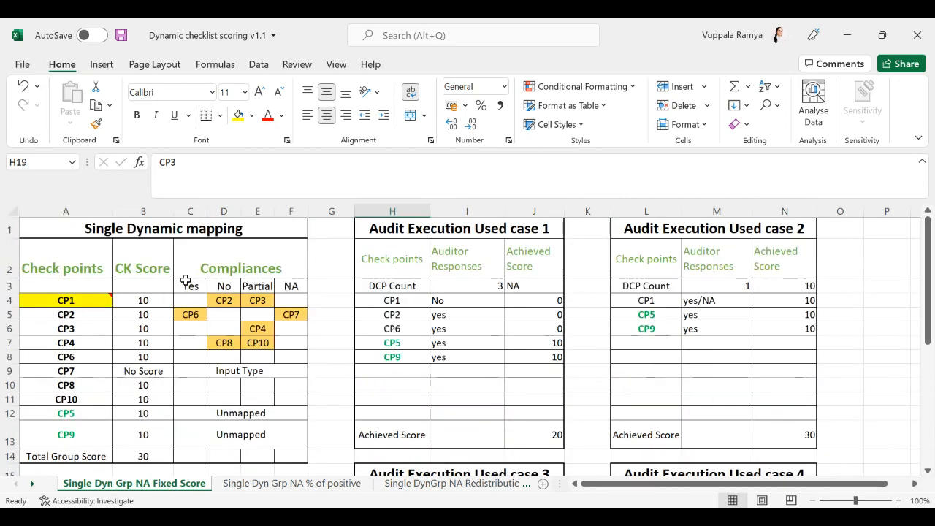
click(260, 300)
click(63, 332)
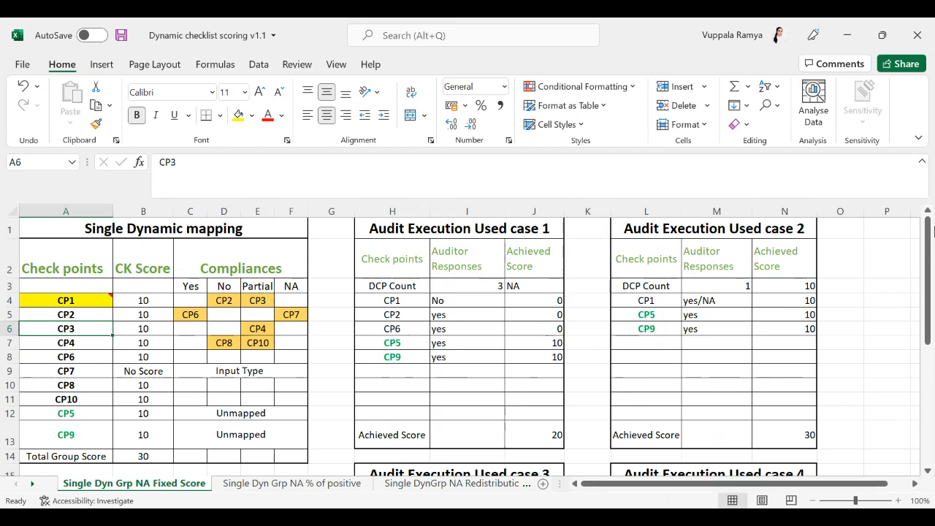
Step: Return to Audit Execution Used case 3 and inspect the DCP count and the formula for the score per dynamic check point
scroll(529, 387, down, 3)
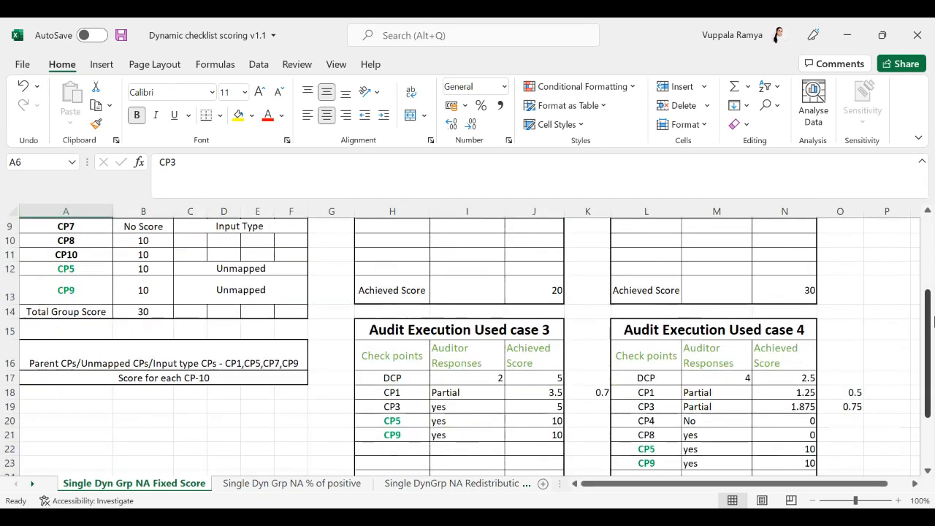
click(472, 375)
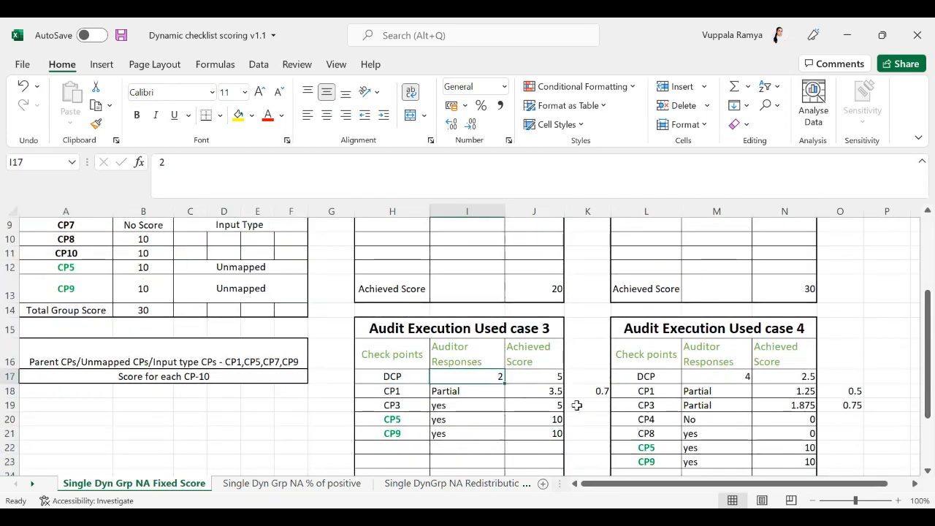
click(533, 374)
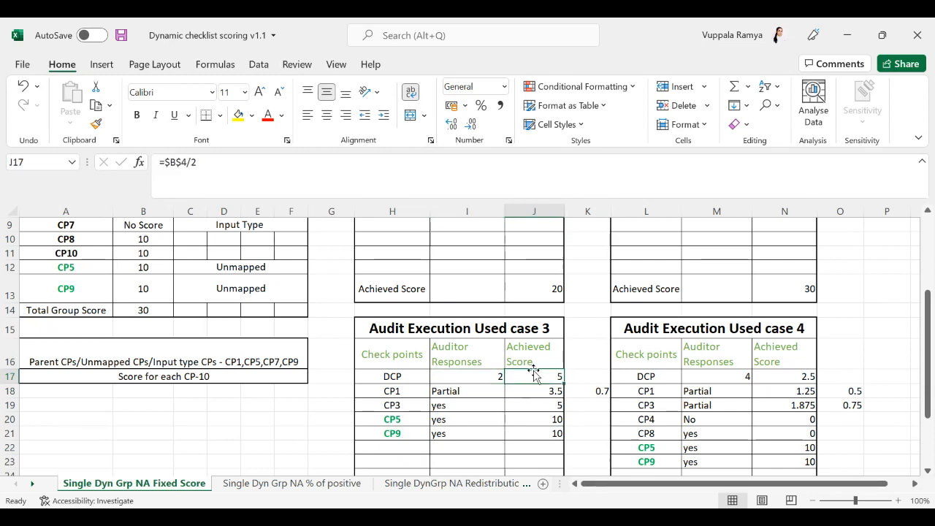
click(243, 169)
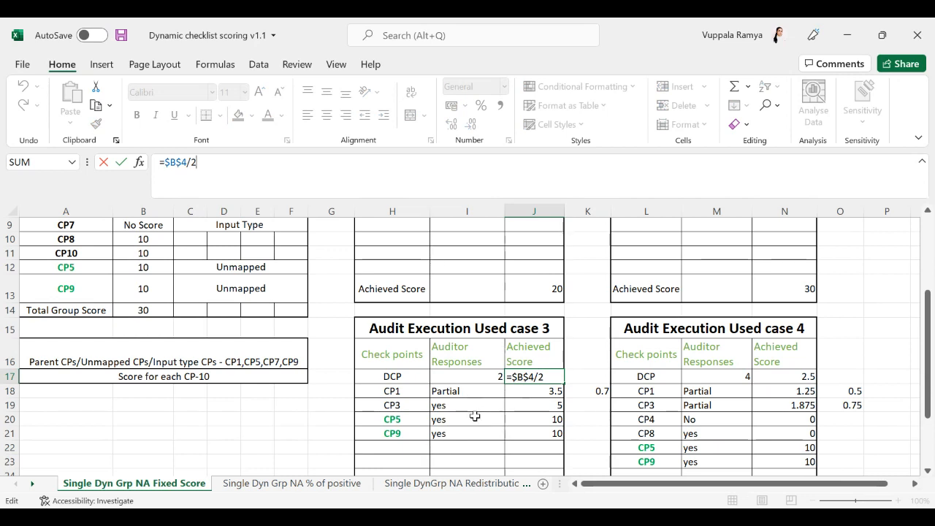
click(580, 418)
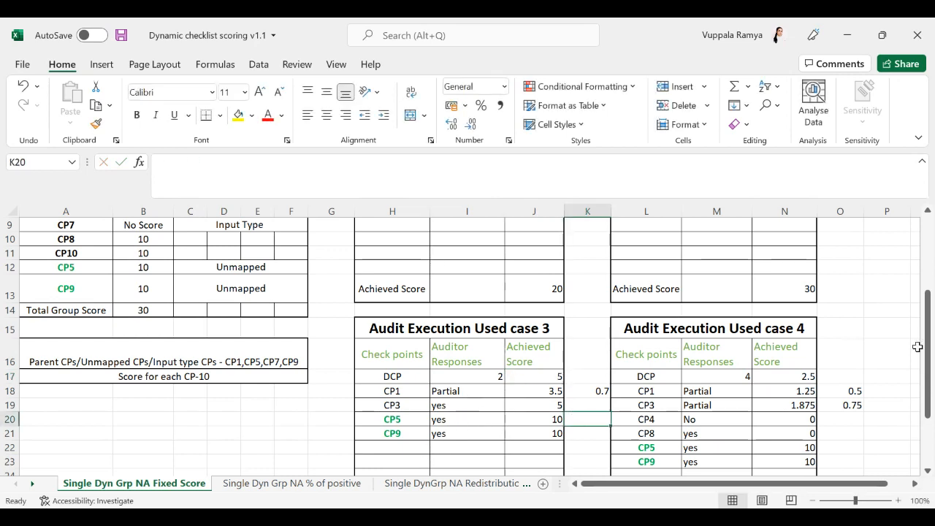
Step: Inspect the DCP score formula in Audit Execution Used case 3, and check the auditor responses for CP3 and CP1
click(534, 380)
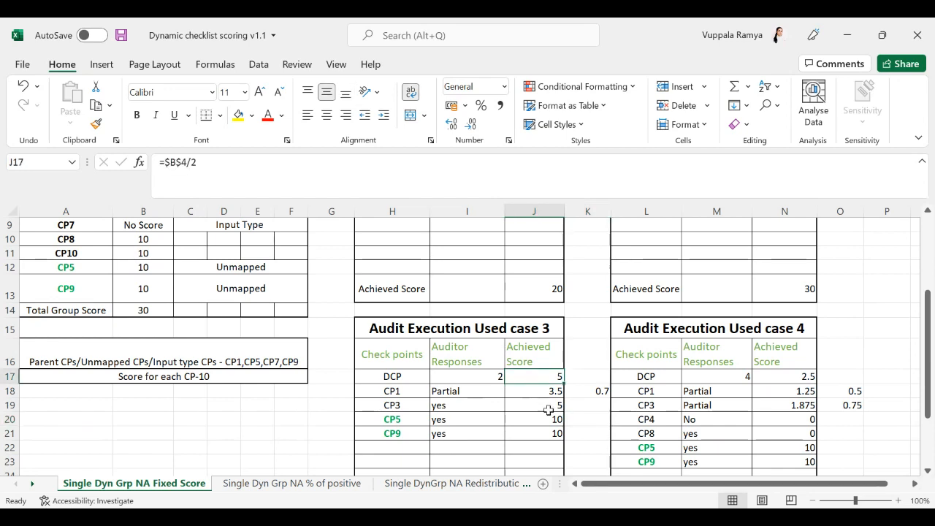
click(420, 398)
click(475, 403)
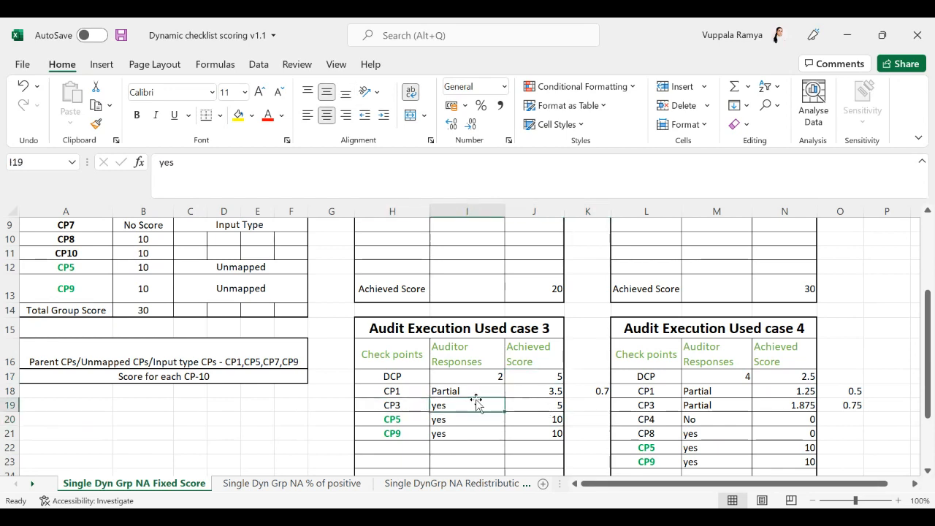
click(458, 390)
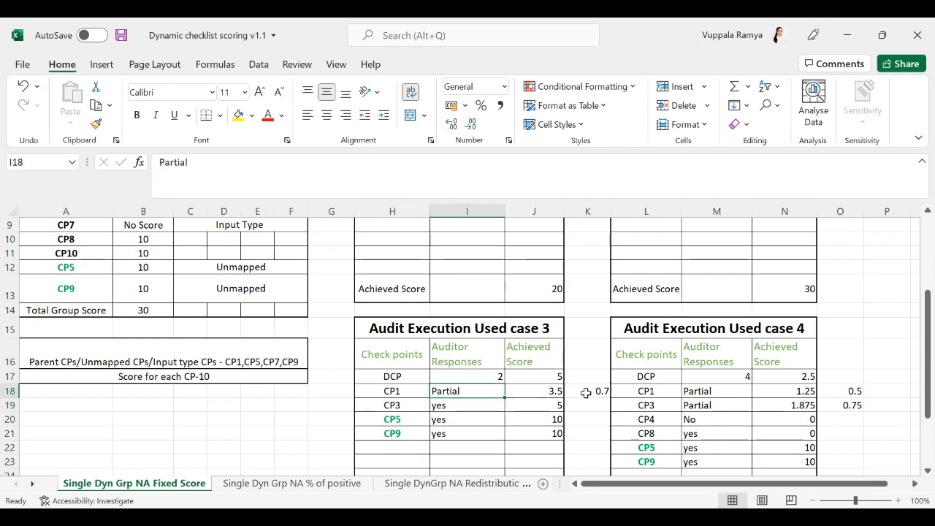
Step: Go to the Audit Execution Used case 4 table and examine its check points down to the CP9 row
scroll(928, 346, down, 2)
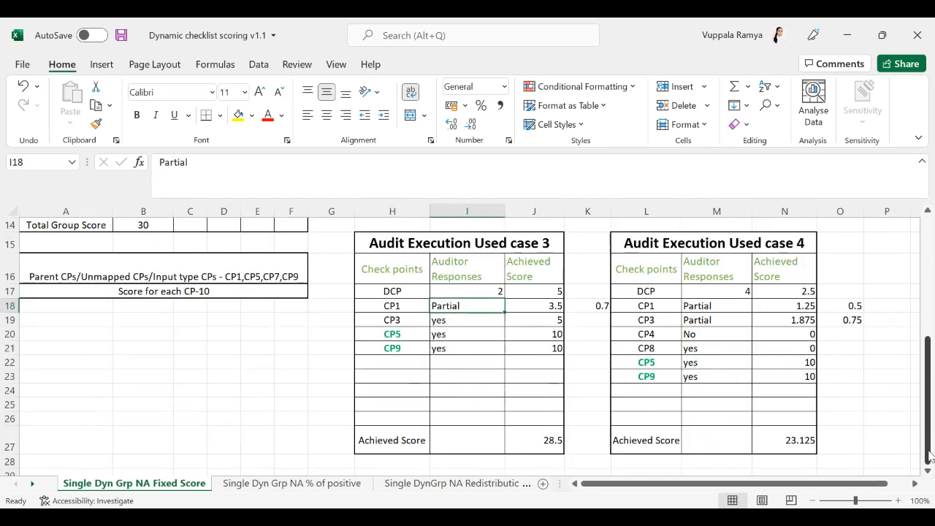
click(629, 378)
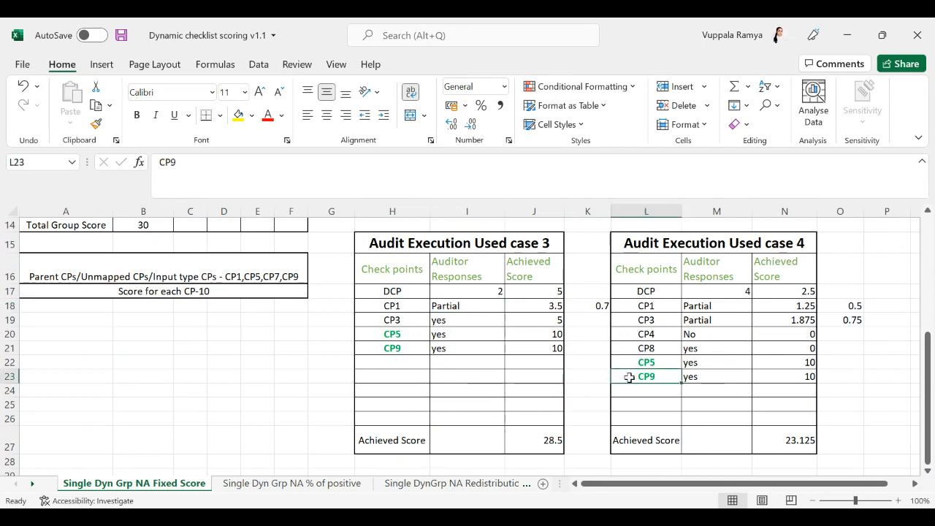
click(906, 304)
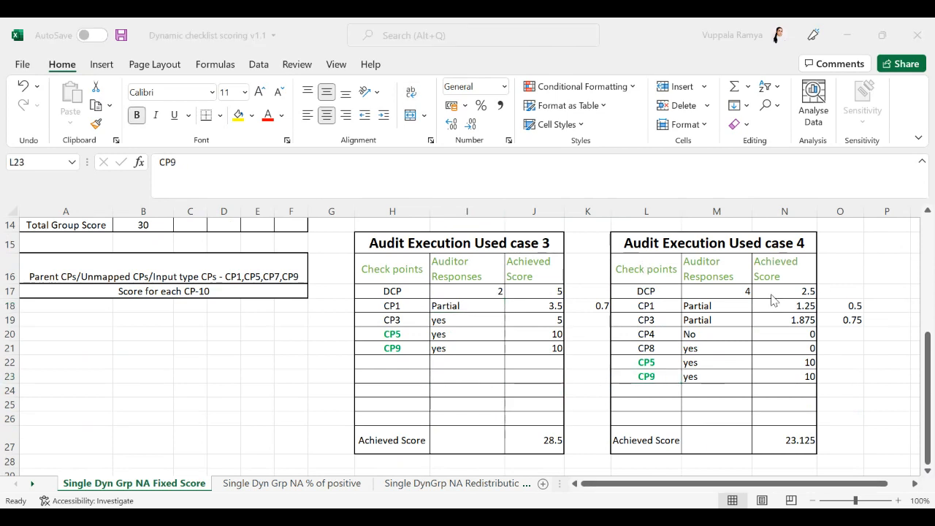